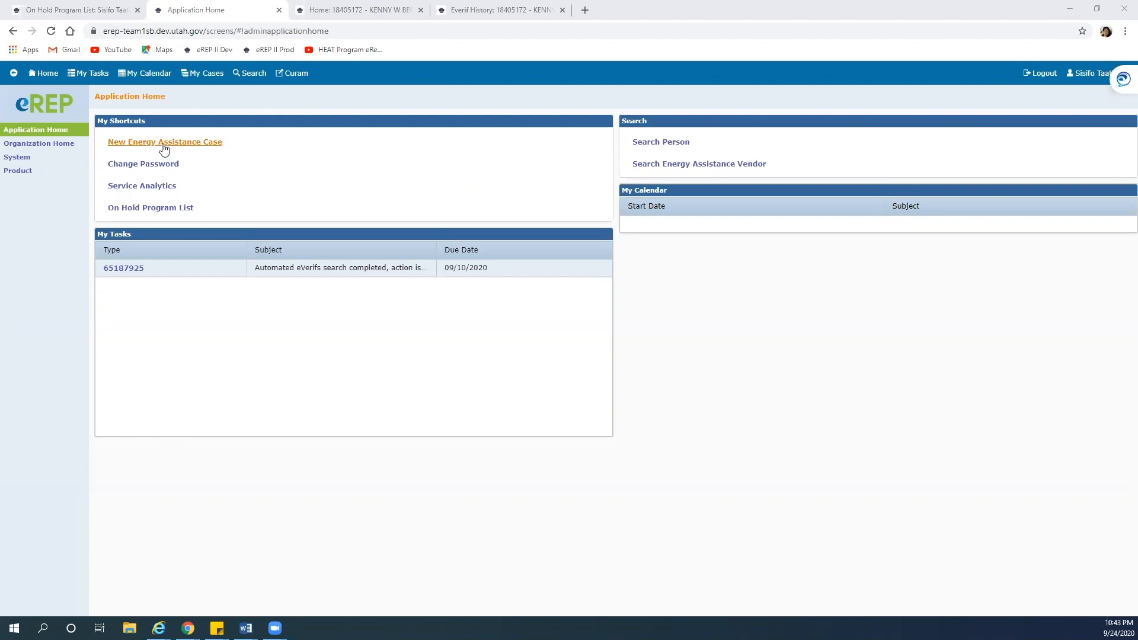
Start a new energy assistance case and search for the applicant by their Social Security number
left_click(165, 145)
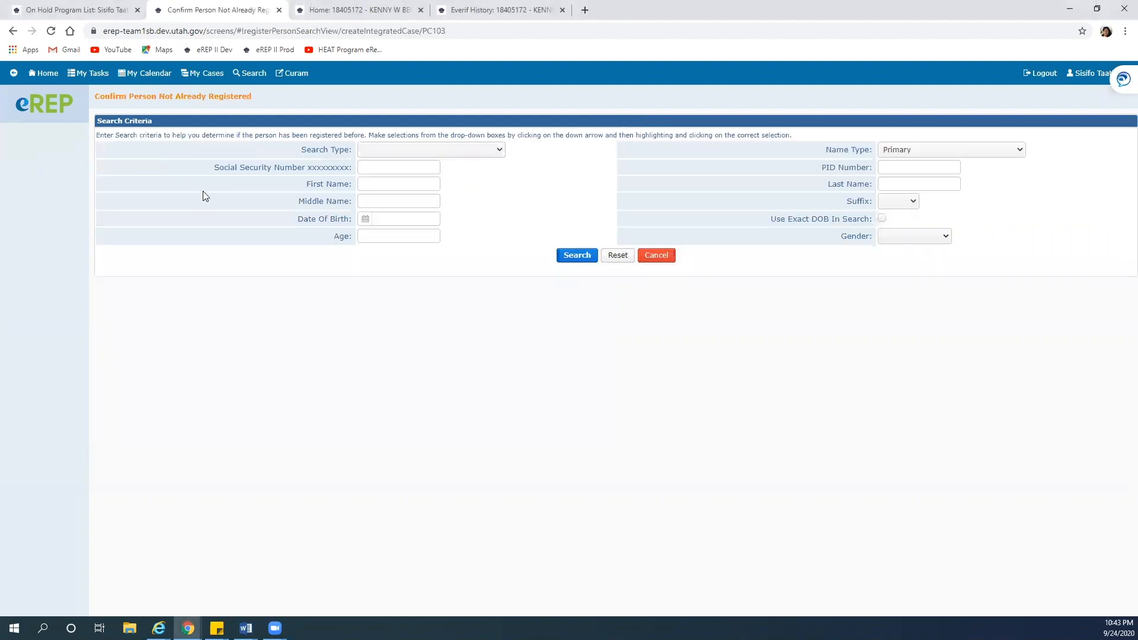
left_click(391, 168)
key("ctrl+v")
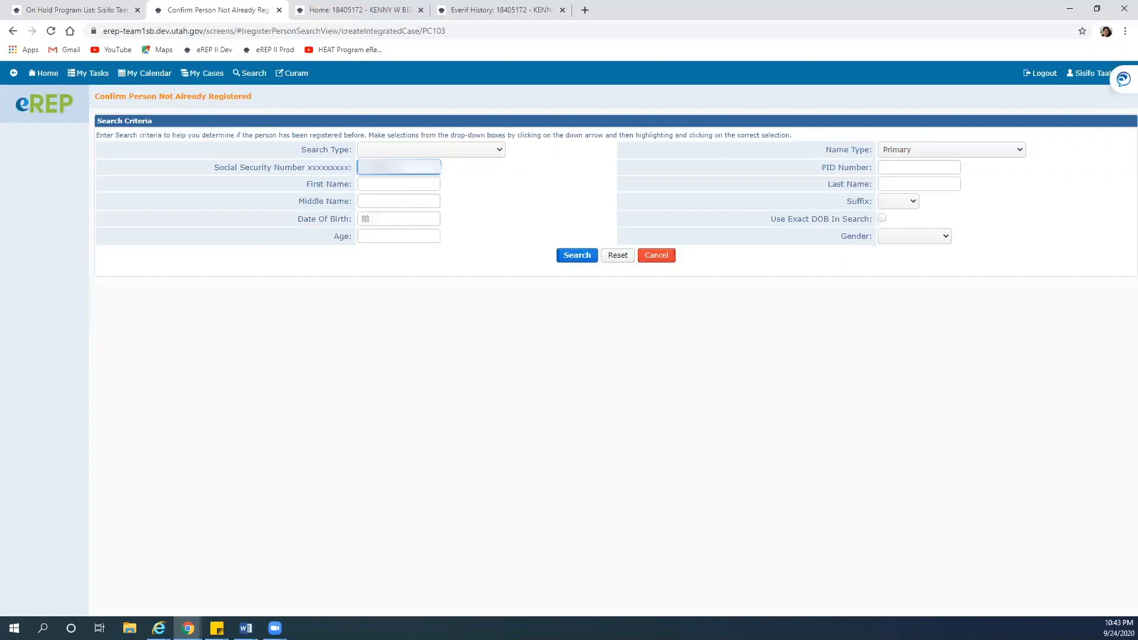
key("Return")
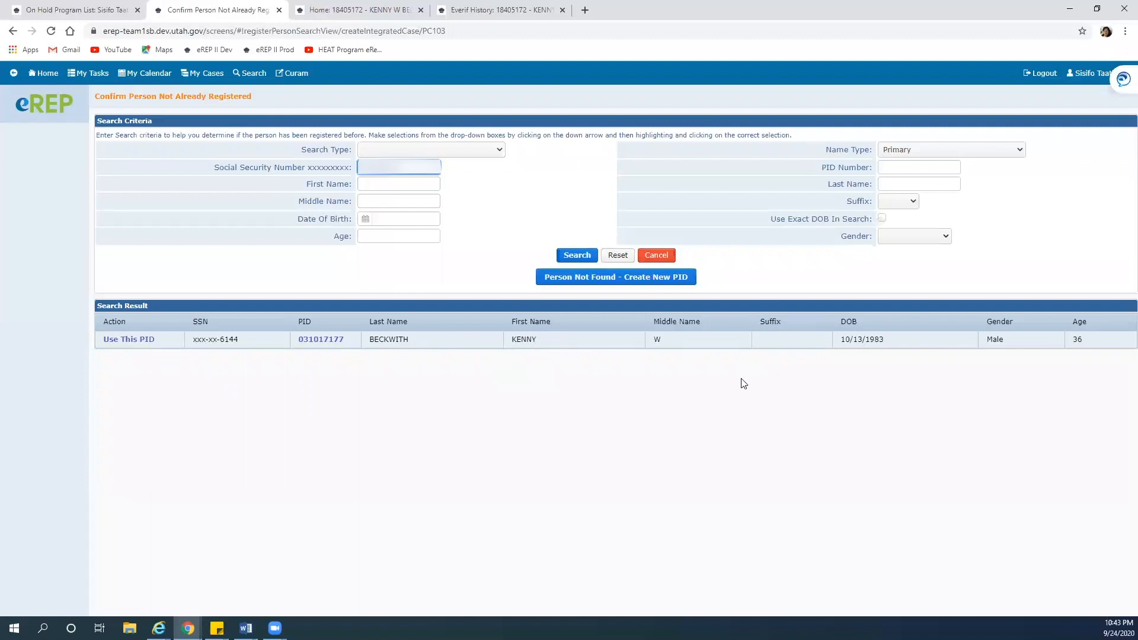
Use the matched person's existing PID to bring up their details for confirmation
left_click(130, 340)
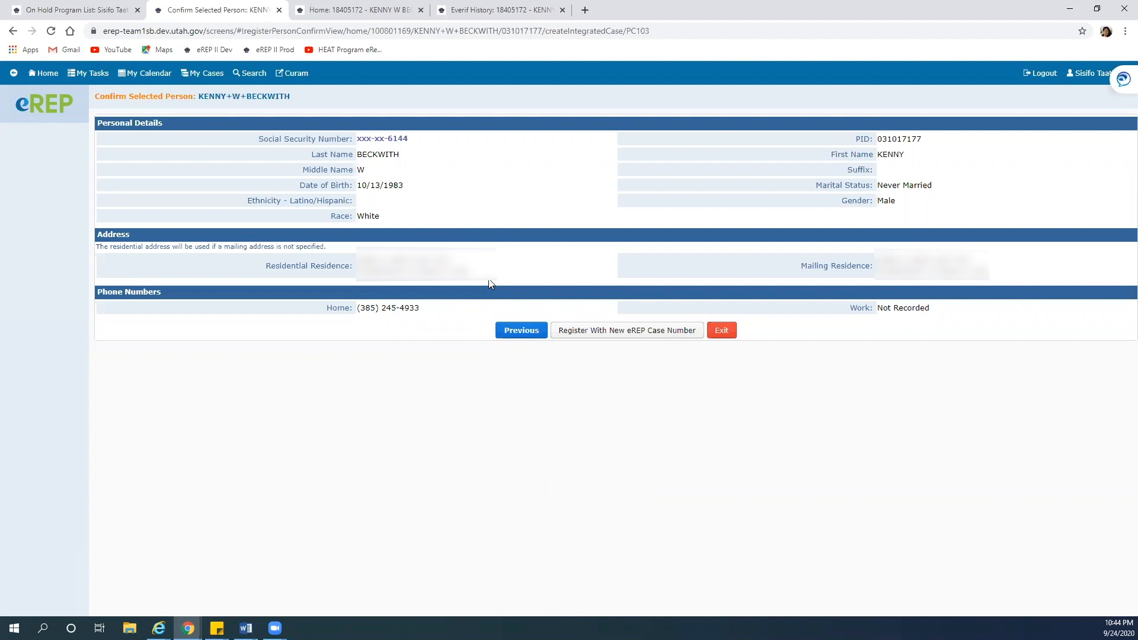
Register the applicant with a new eREP case number and set marital status to Never Married
left_click(615, 335)
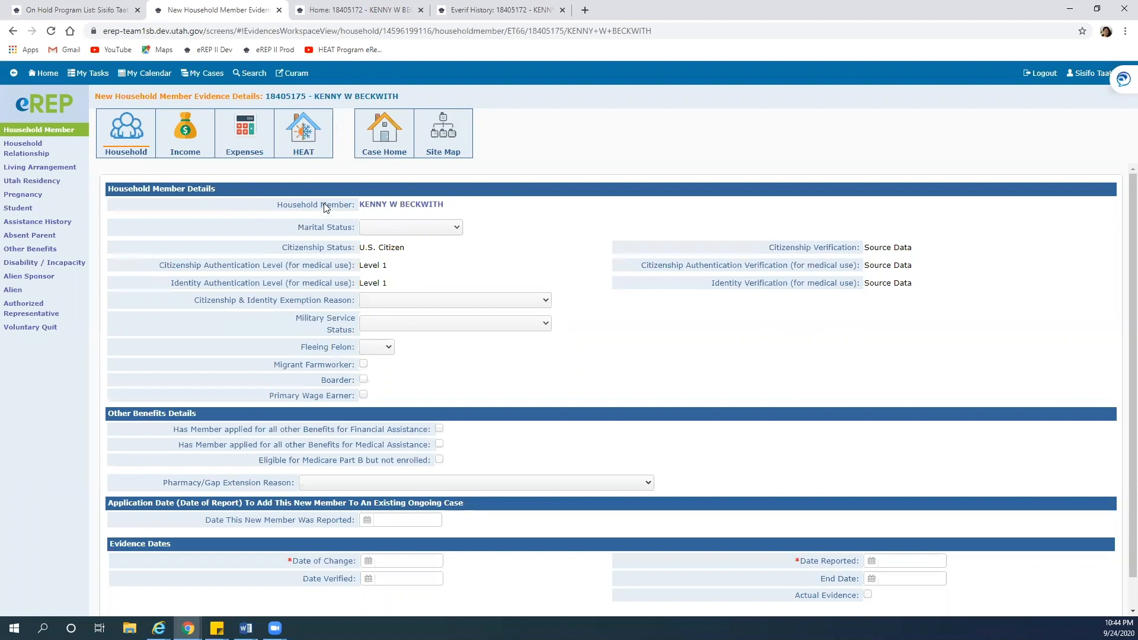
left_click(457, 226)
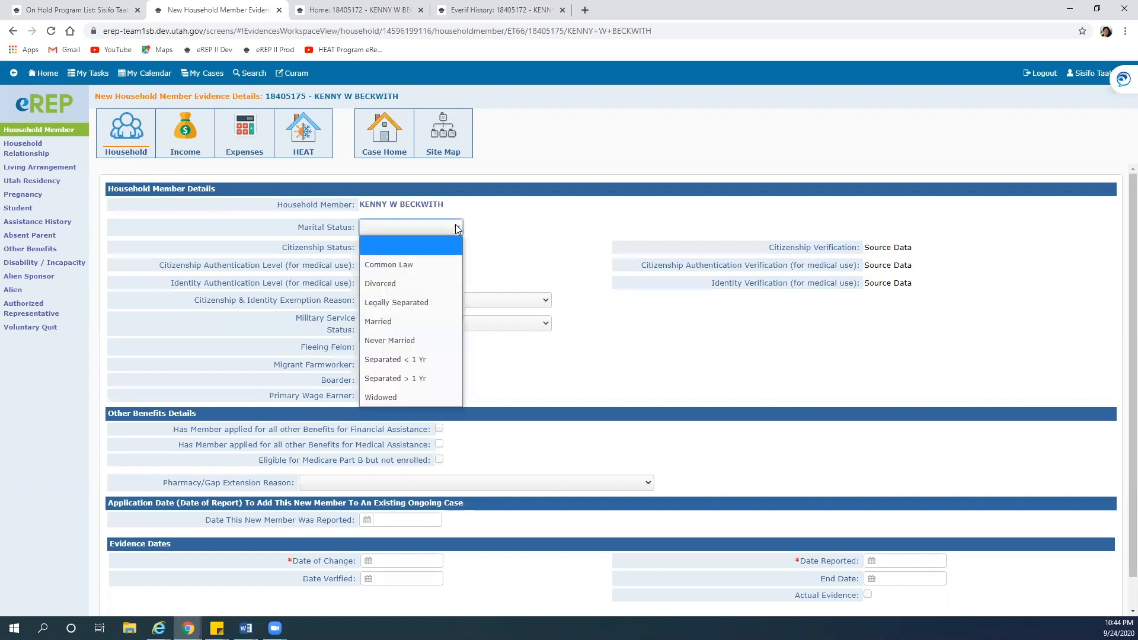
left_click(403, 340)
left_click(563, 220)
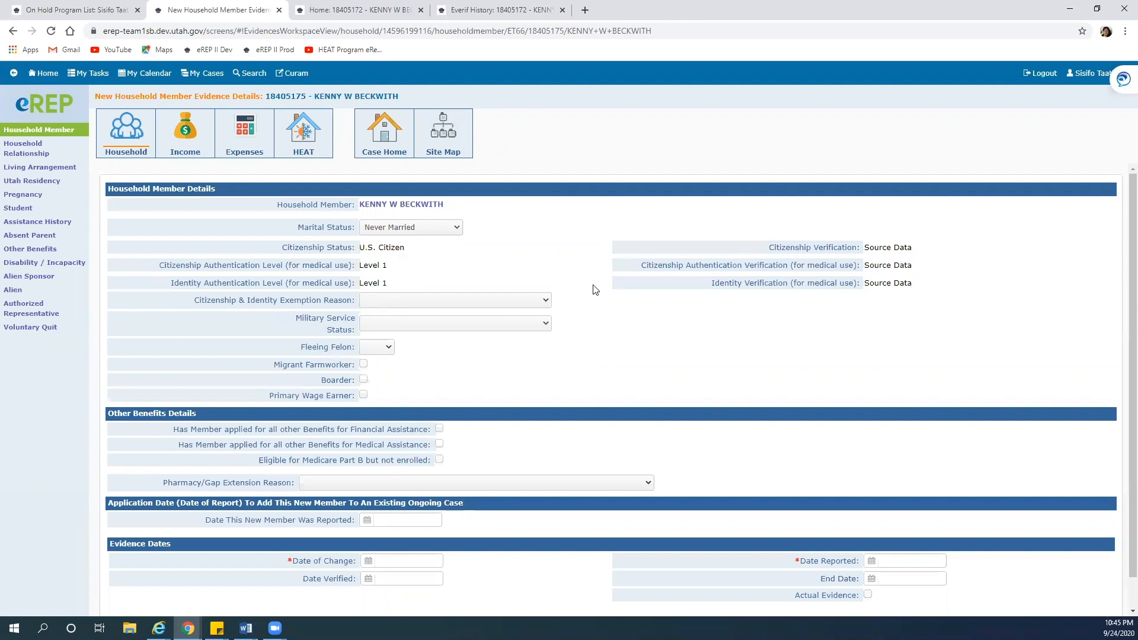
Set Date of Change, Date Reported and Date Verified to 09/24/2020 and save the household member evidence
scroll(594, 288, "down", 1)
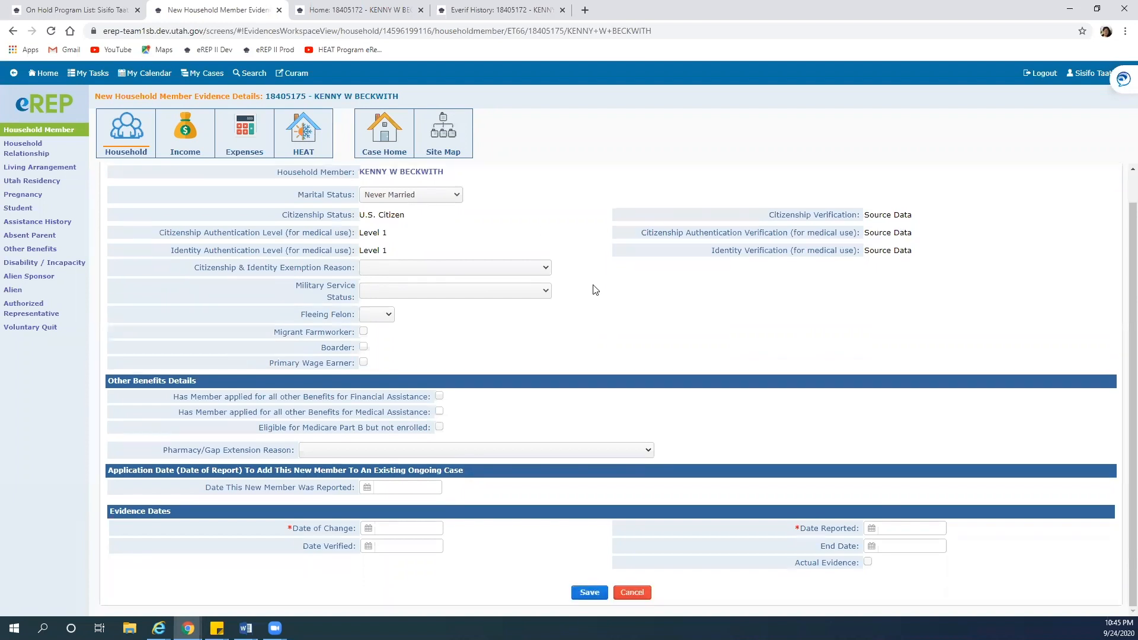
left_click(367, 530)
left_click(319, 568)
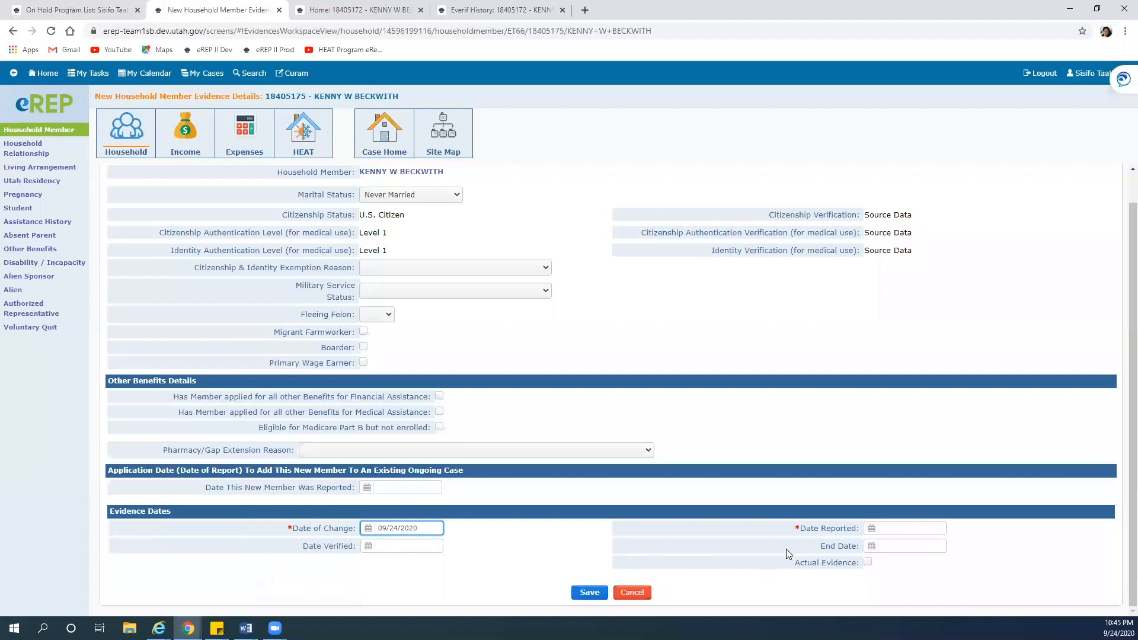
left_click(870, 529)
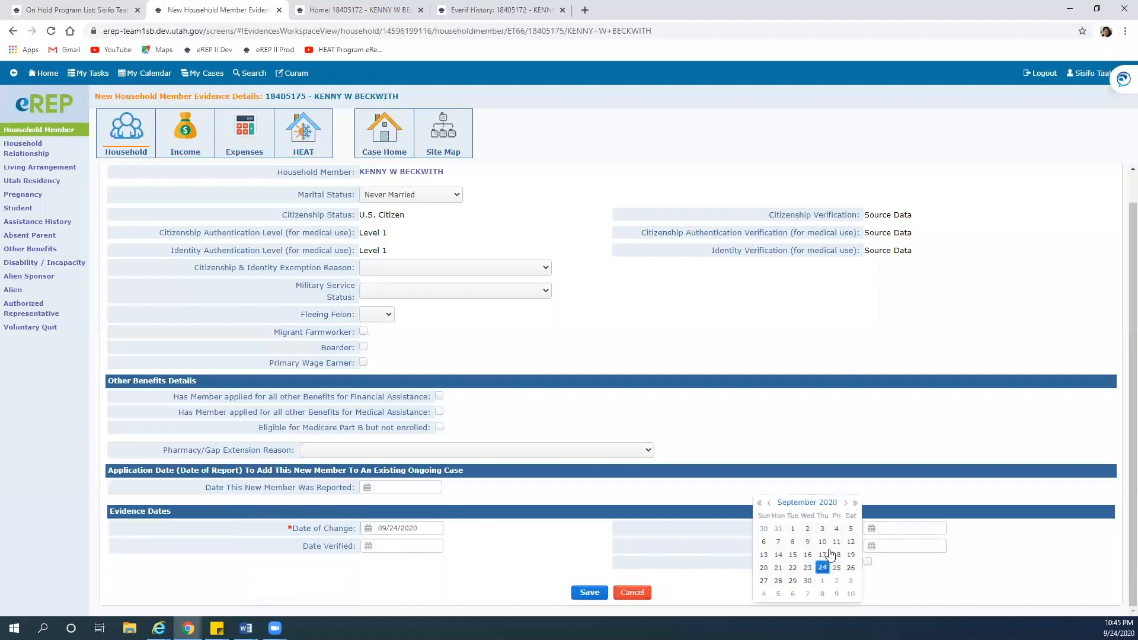
left_click(822, 568)
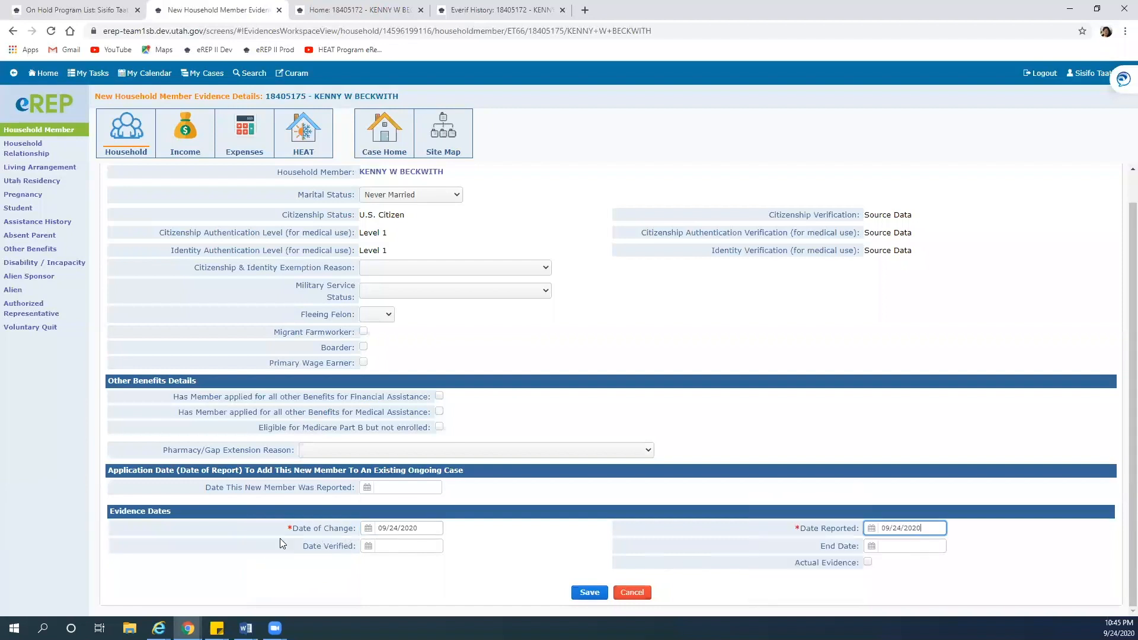
left_click(367, 546)
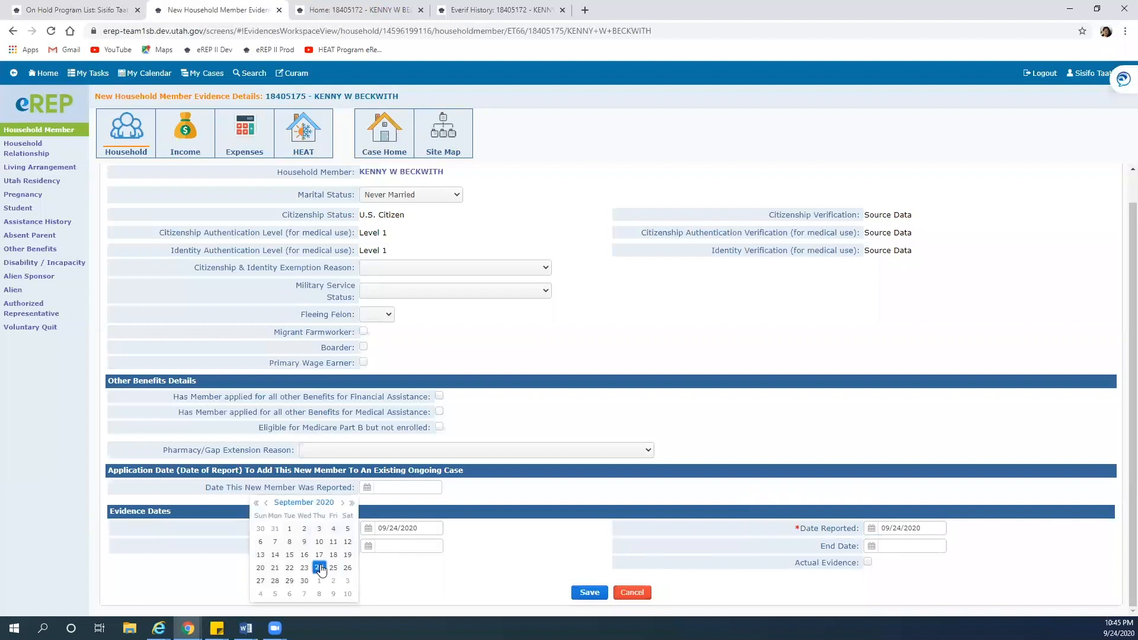
left_click(319, 568)
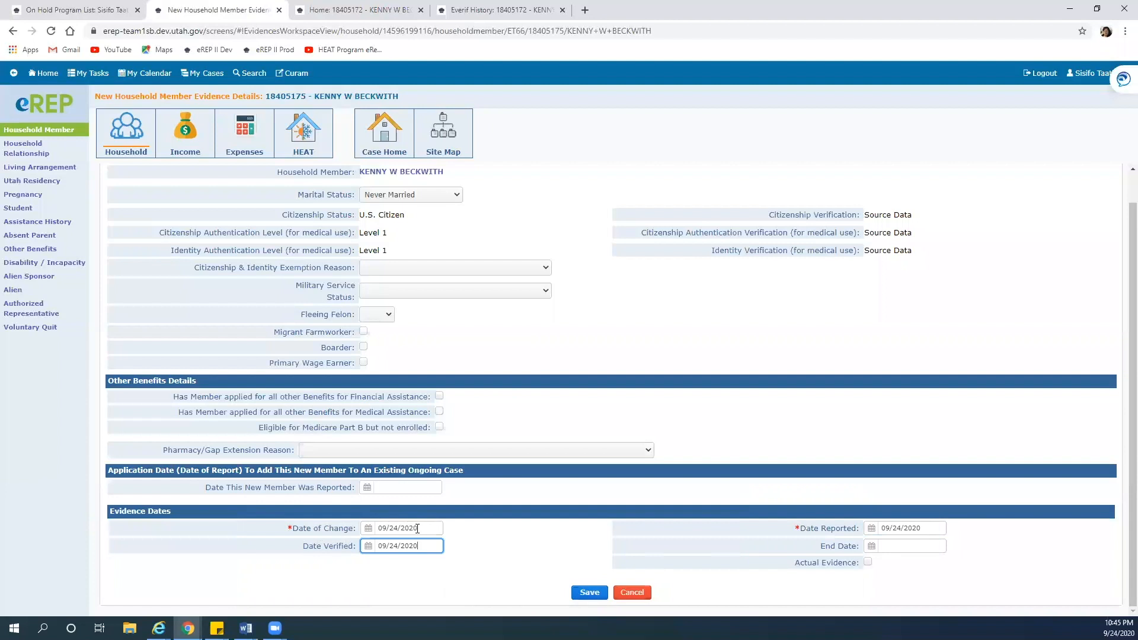
left_click(577, 592)
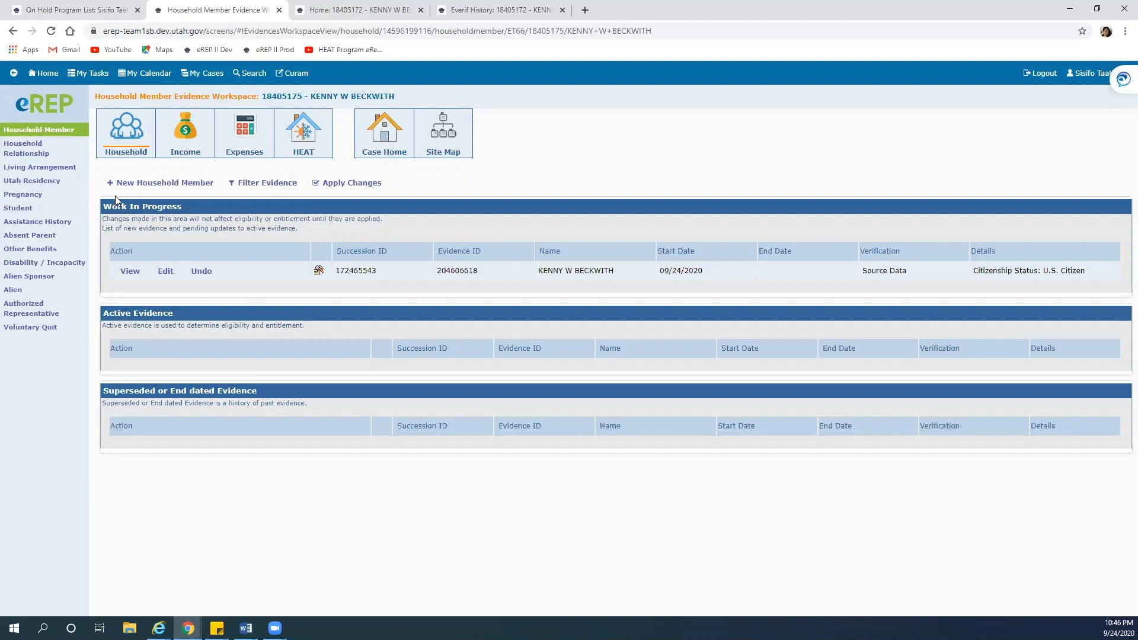
Back out of the new household member entry and go to the Living Arrangement evidence
left_click(173, 184)
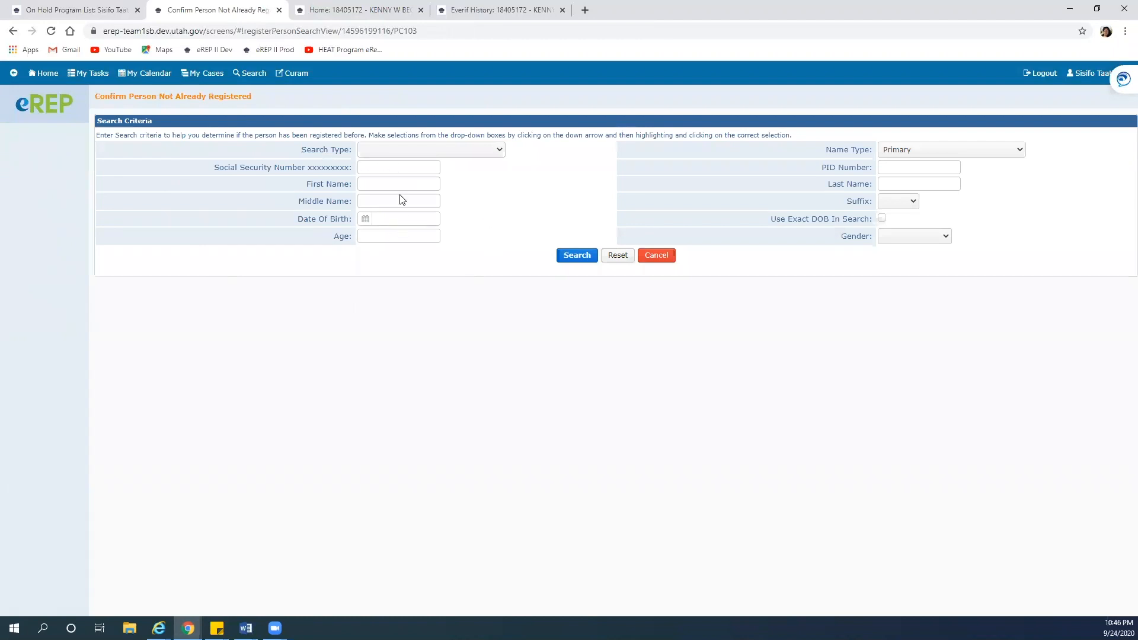
left_click(390, 169)
left_click(12, 30)
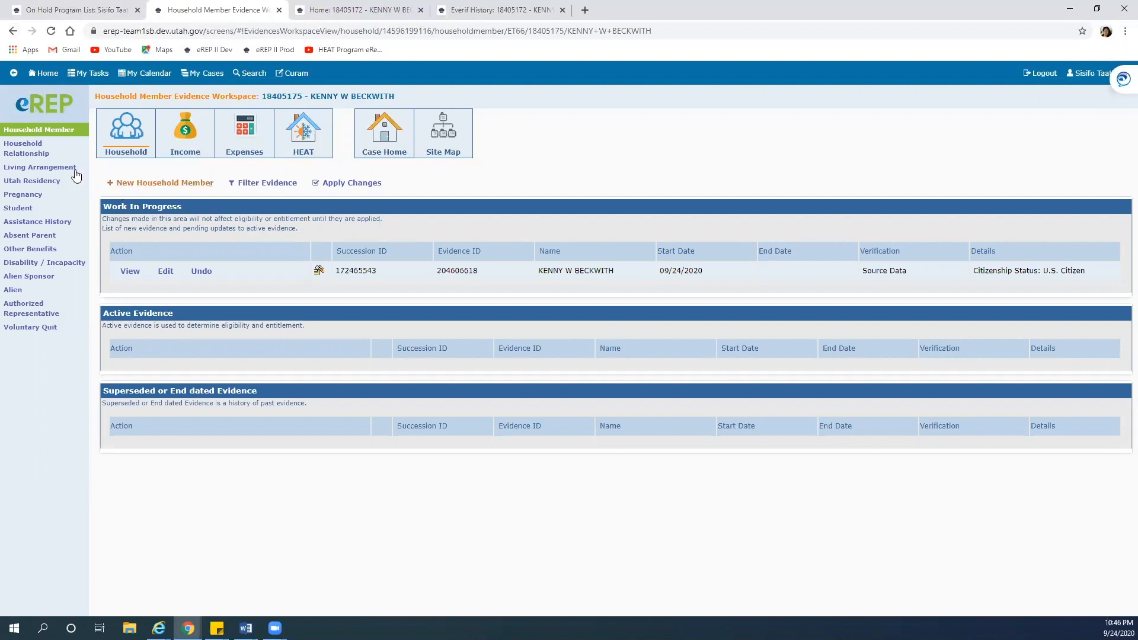
left_click(34, 168)
Start a living arrangement record for the applicant with arrangement type At Home
left_click(151, 182)
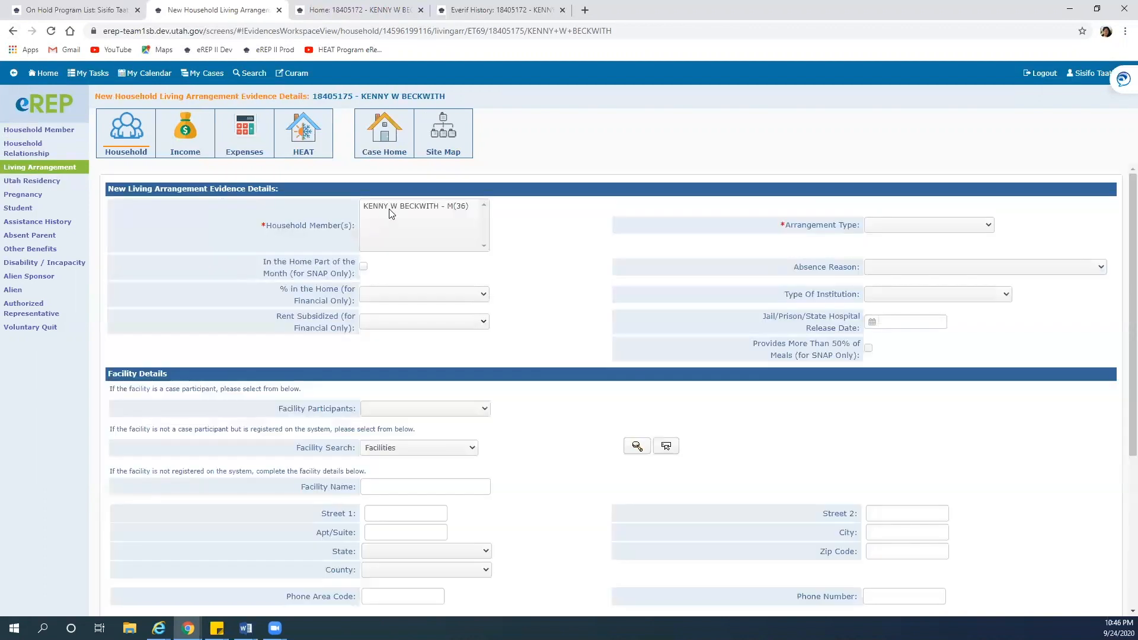
left_click(389, 208)
left_click(870, 227)
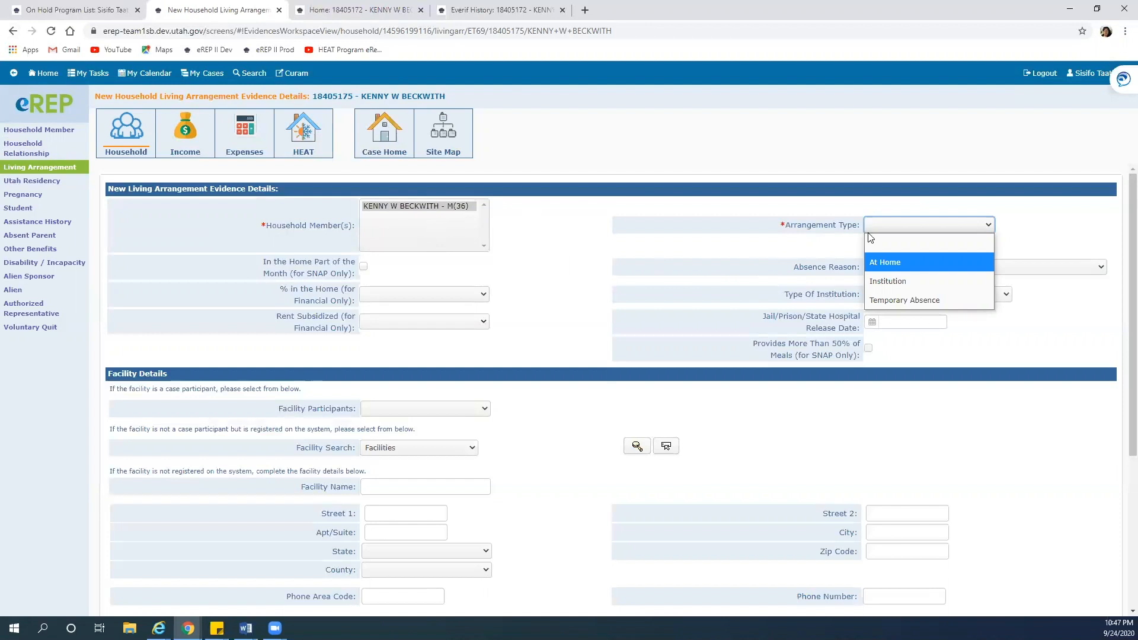
left_click(872, 259)
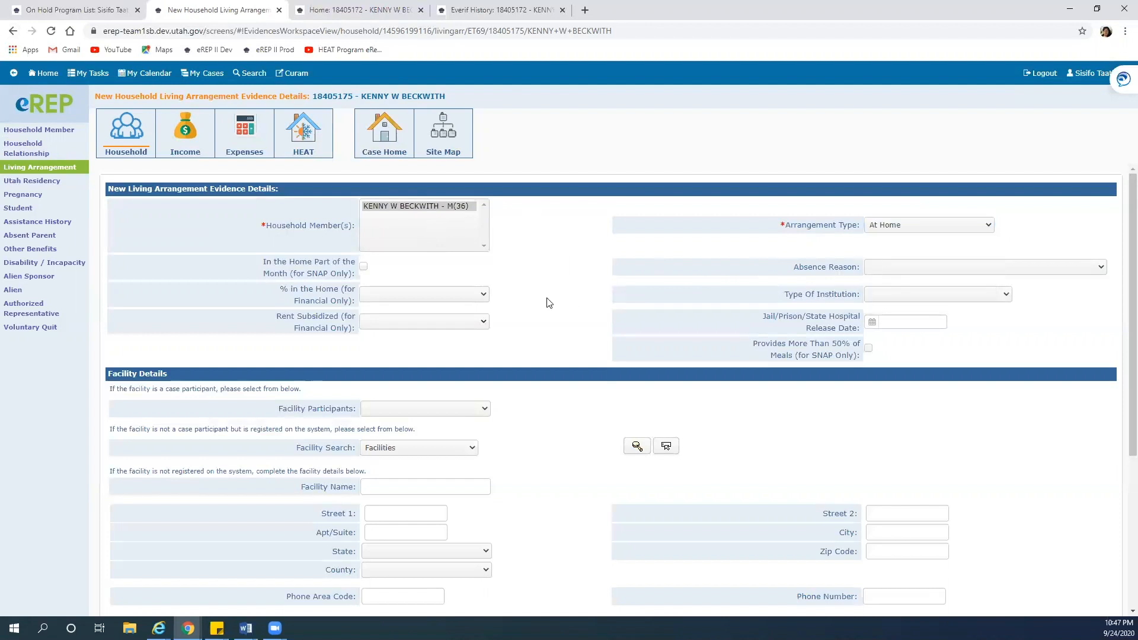
Set the change, reported and verified dates to 09/24/2020 and save the living arrangement
scroll(550, 302, "down", 4)
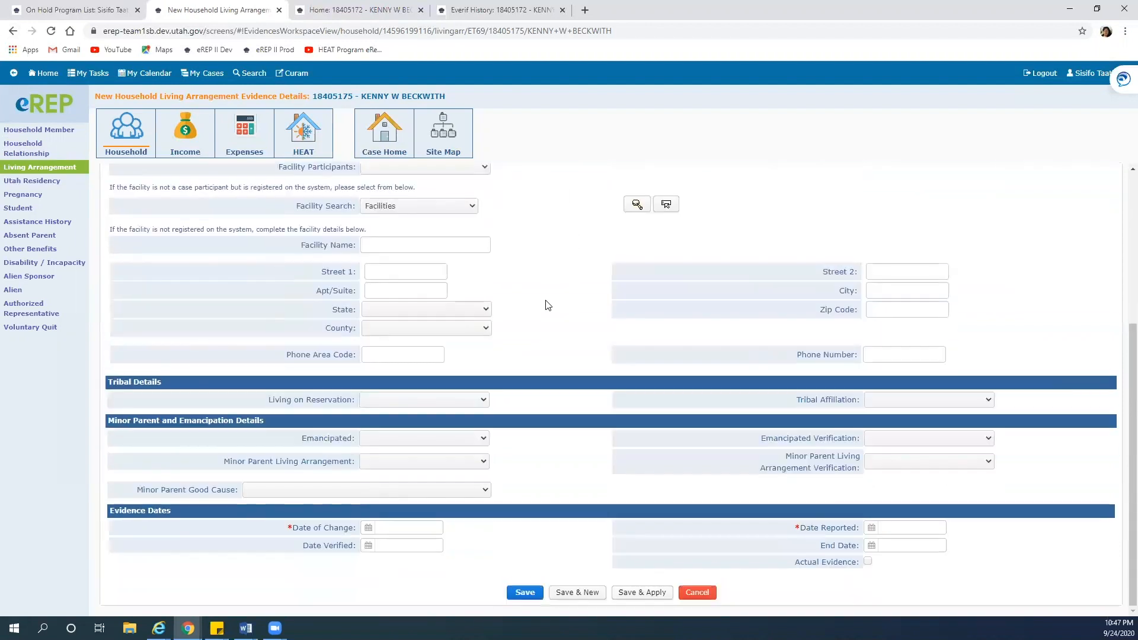
left_click(368, 528)
left_click(319, 567)
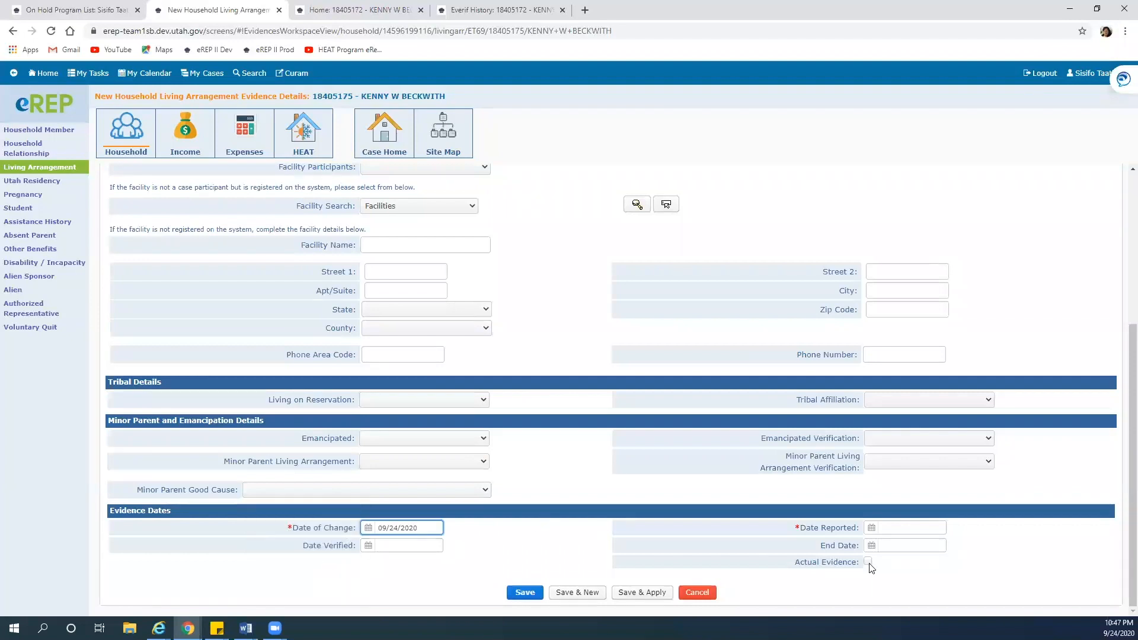
left_click(872, 528)
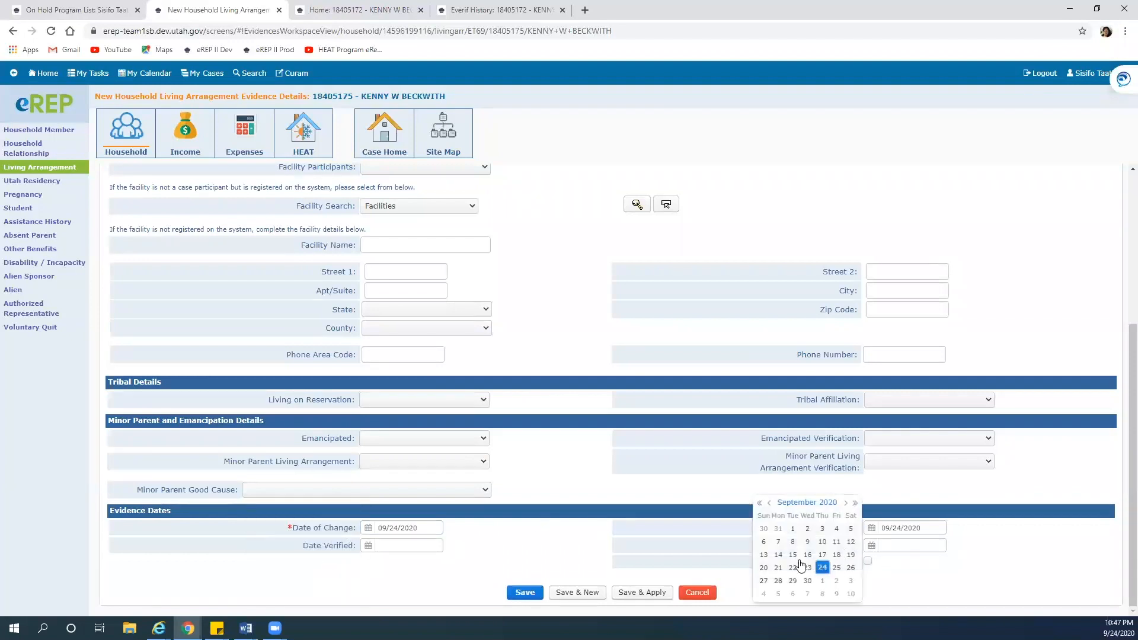
left_click(824, 569)
left_click(369, 545)
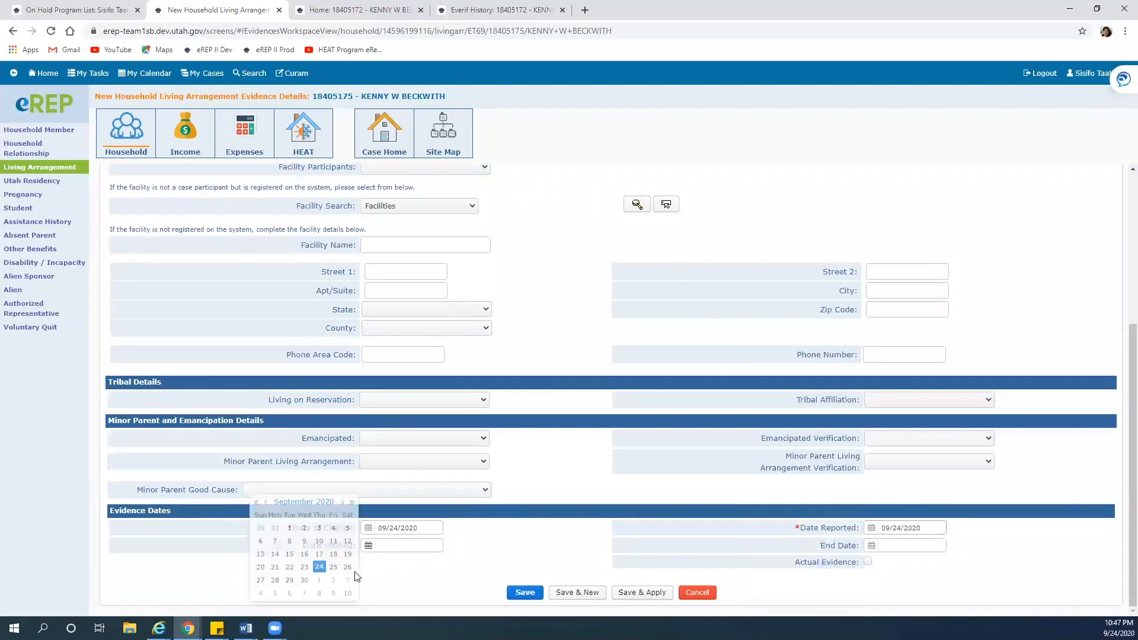
left_click(319, 568)
left_click(523, 594)
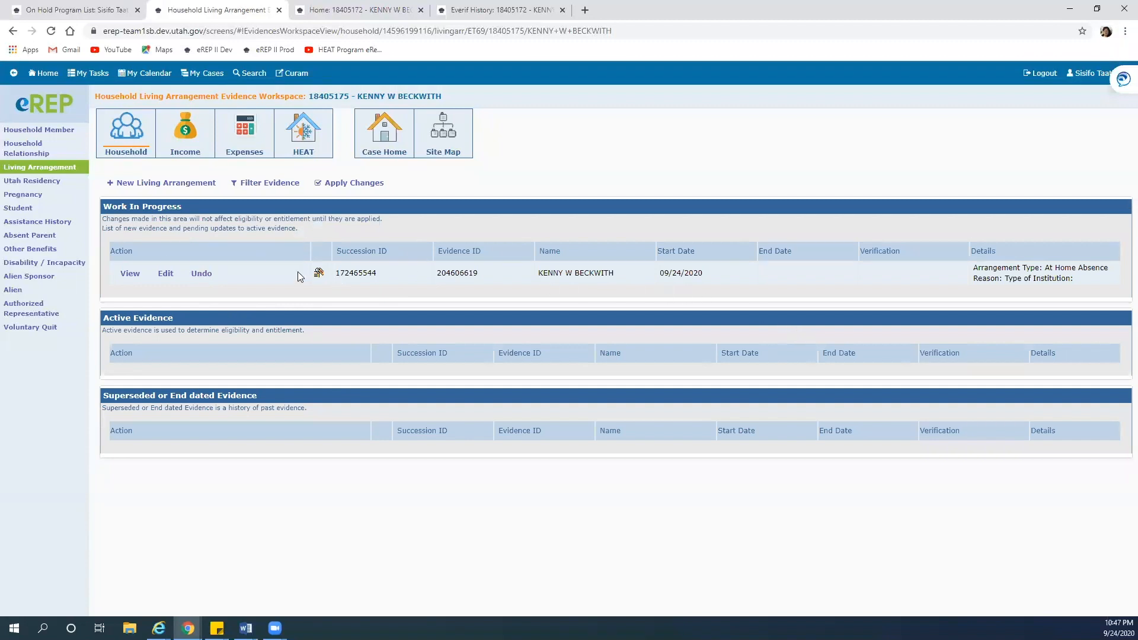
Add Utah Residency evidence for all household members starting 09/01/2020, then open the Case Evidence Site Map
left_click(31, 182)
left_click(162, 182)
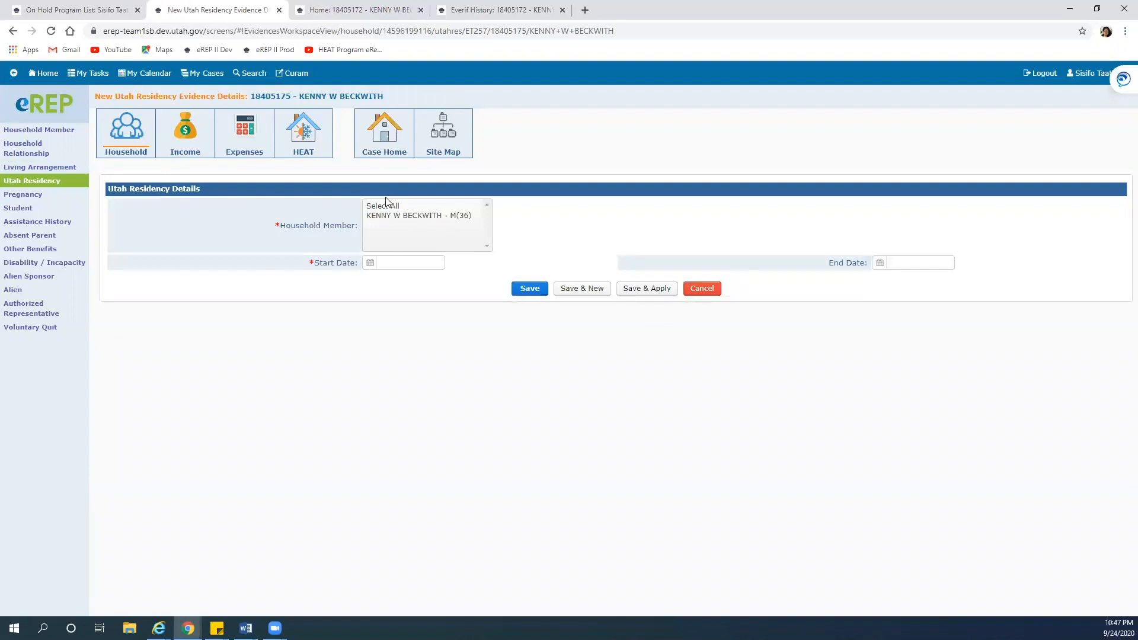
left_click(385, 206)
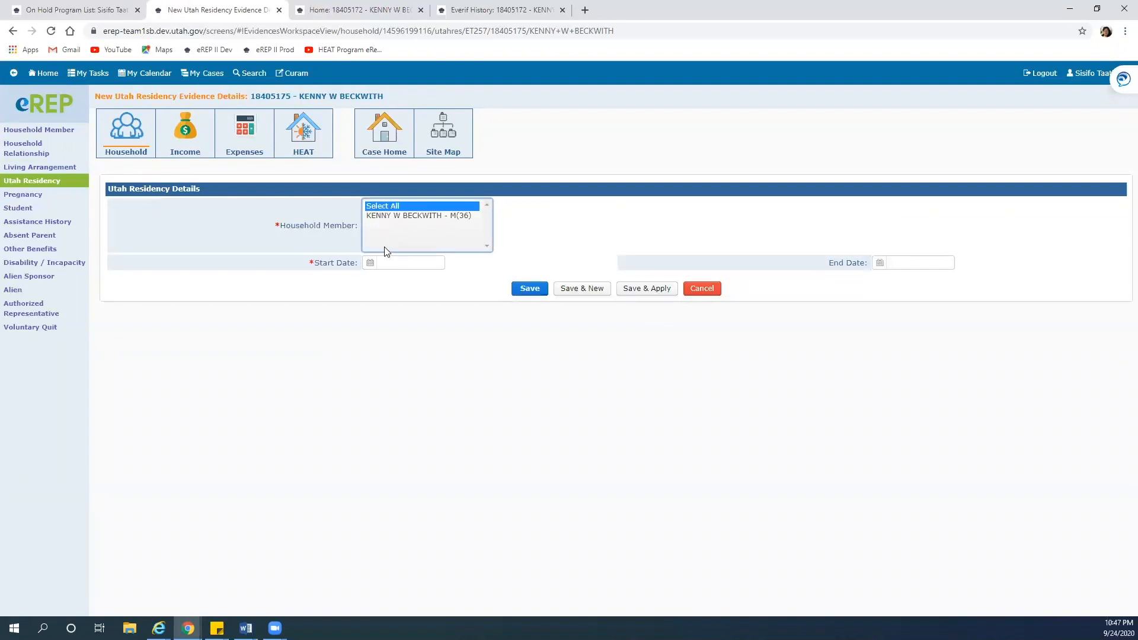
left_click(370, 263)
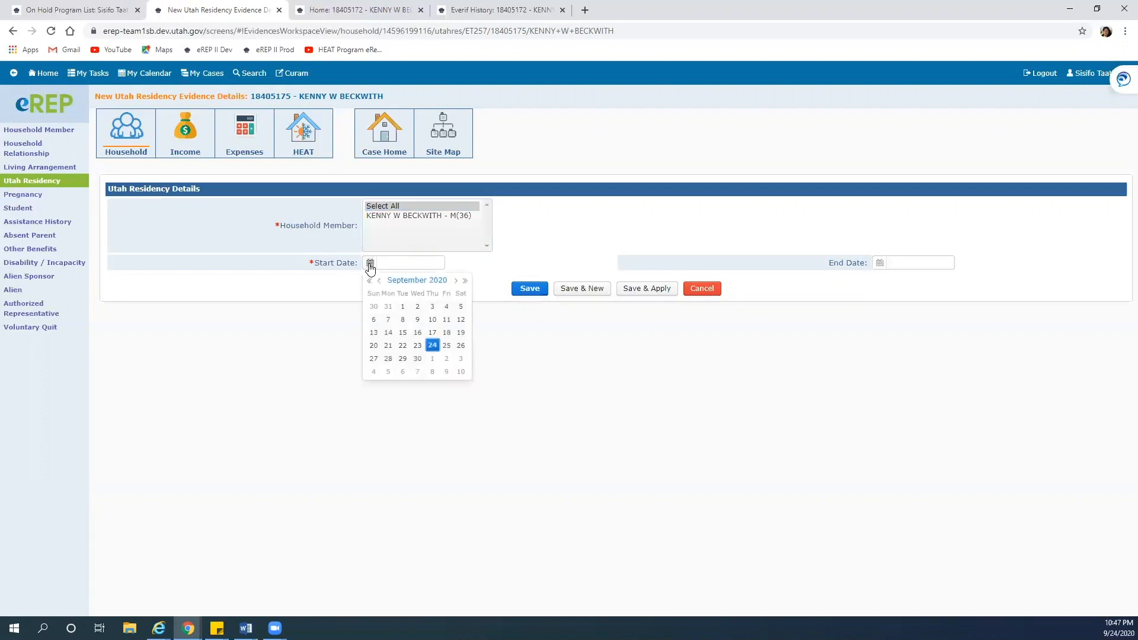
left_click(433, 345)
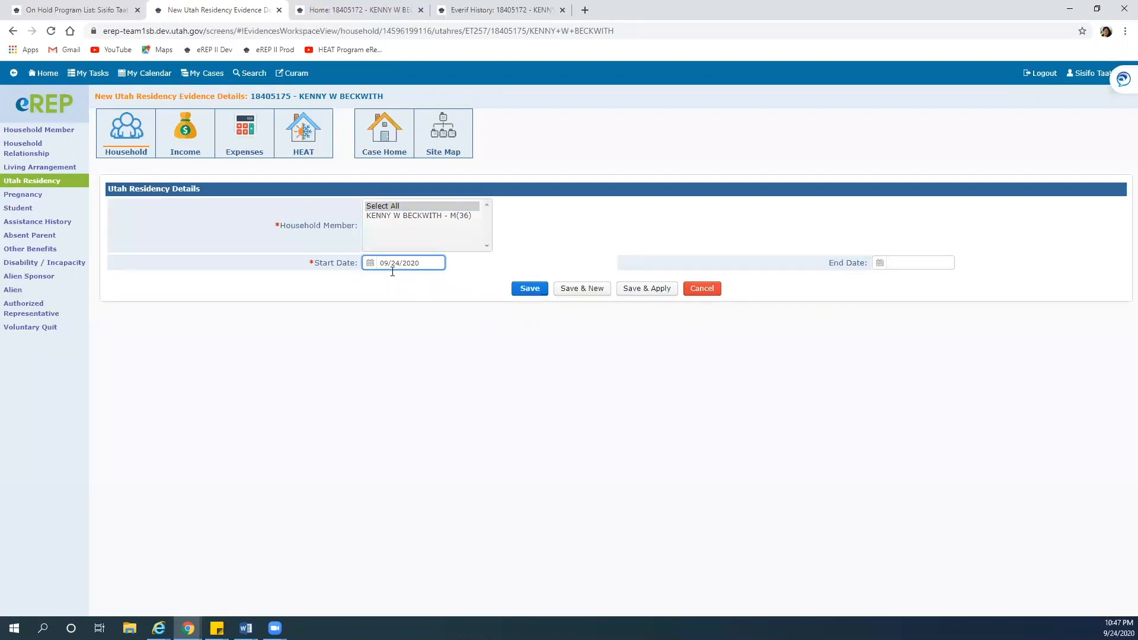
left_click(370, 262)
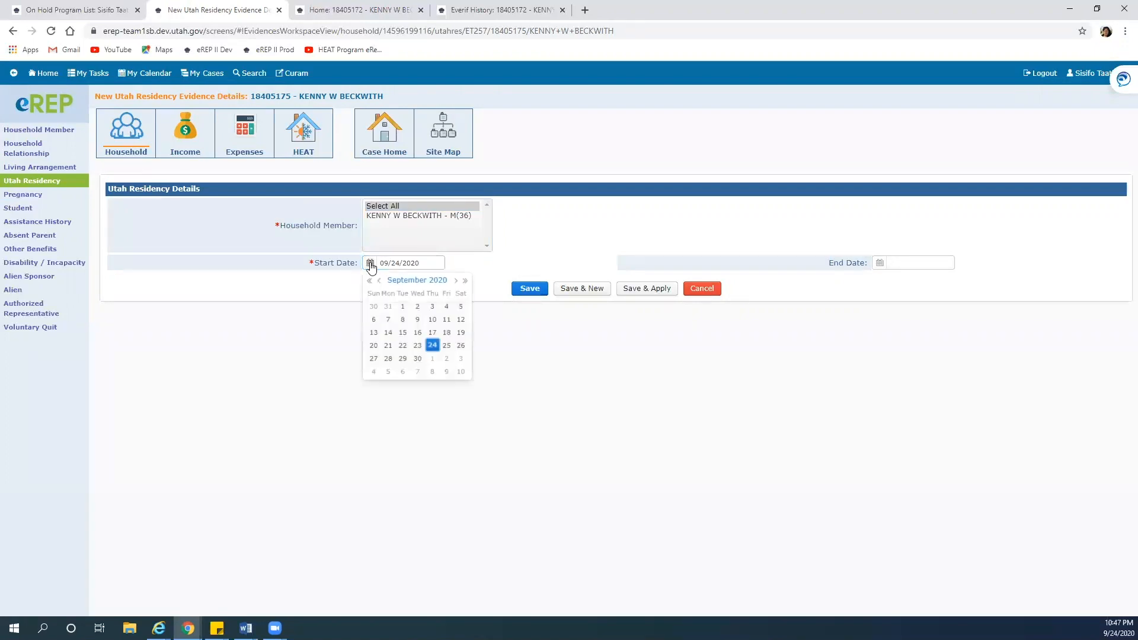
left_click(403, 306)
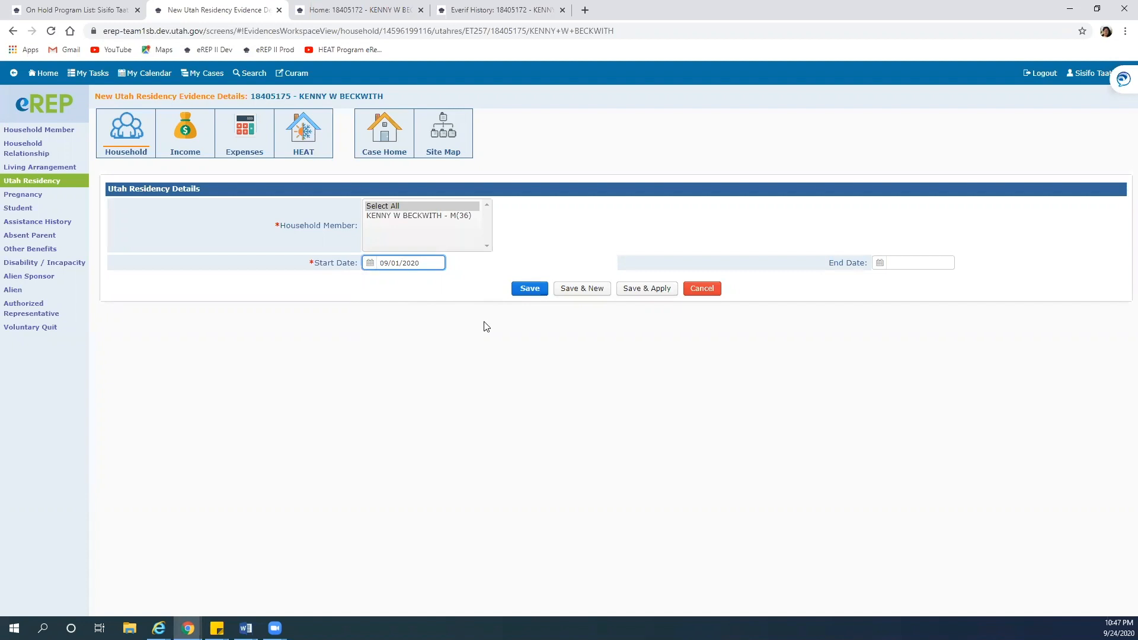
left_click(525, 288)
left_click(441, 145)
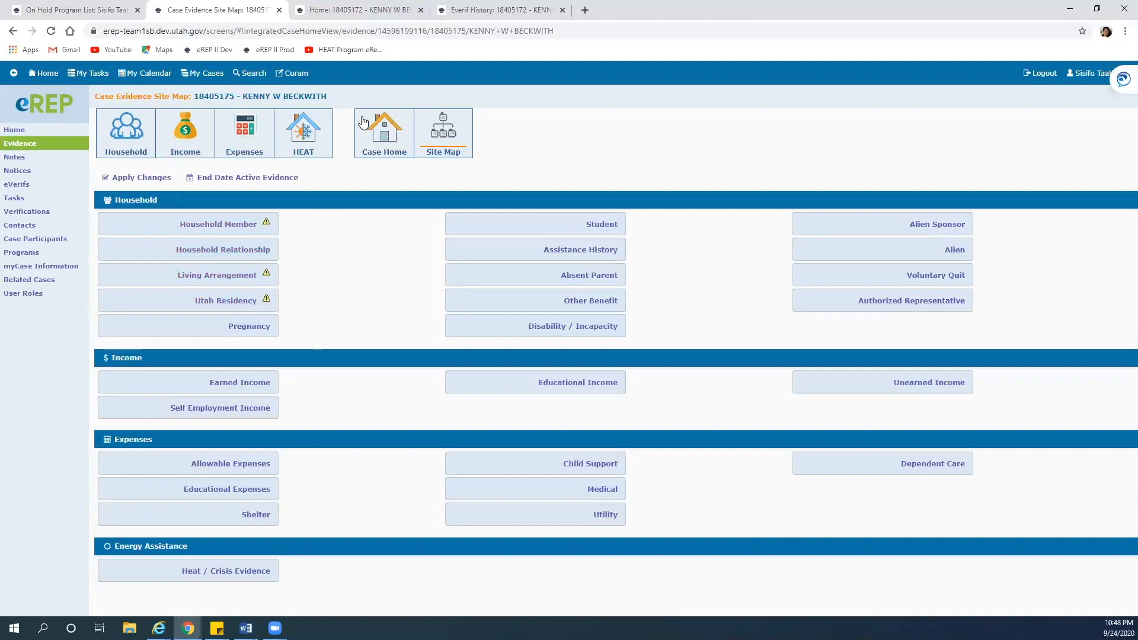
From Case Home, create a Heat program with a 09/24/2020 application date
left_click(386, 131)
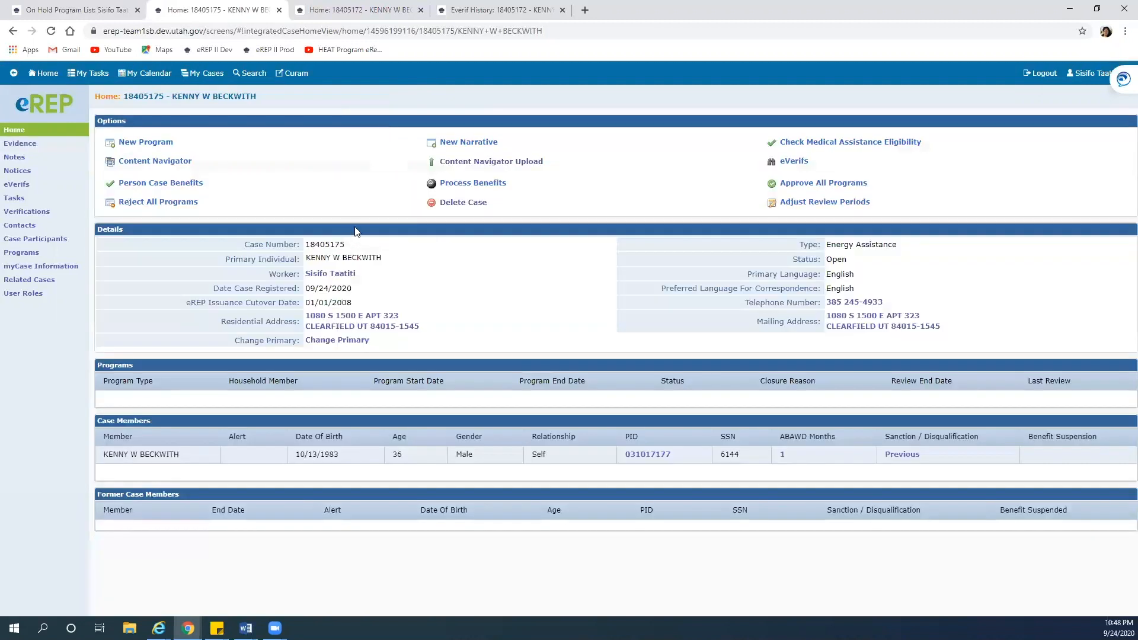
left_click(138, 145)
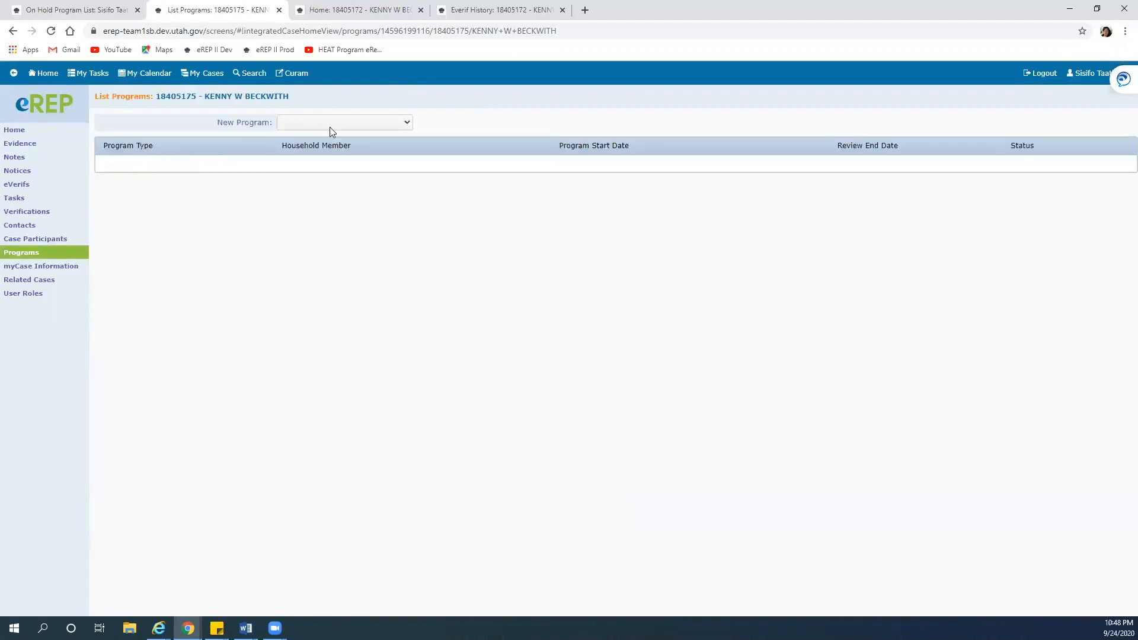
left_click(404, 122)
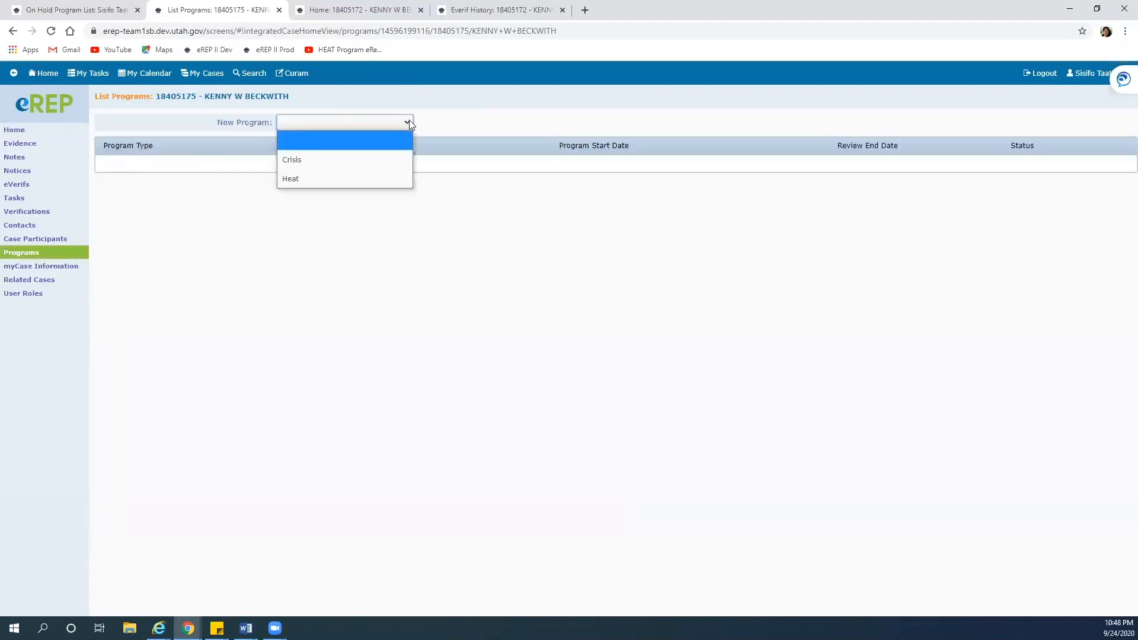
left_click(298, 178)
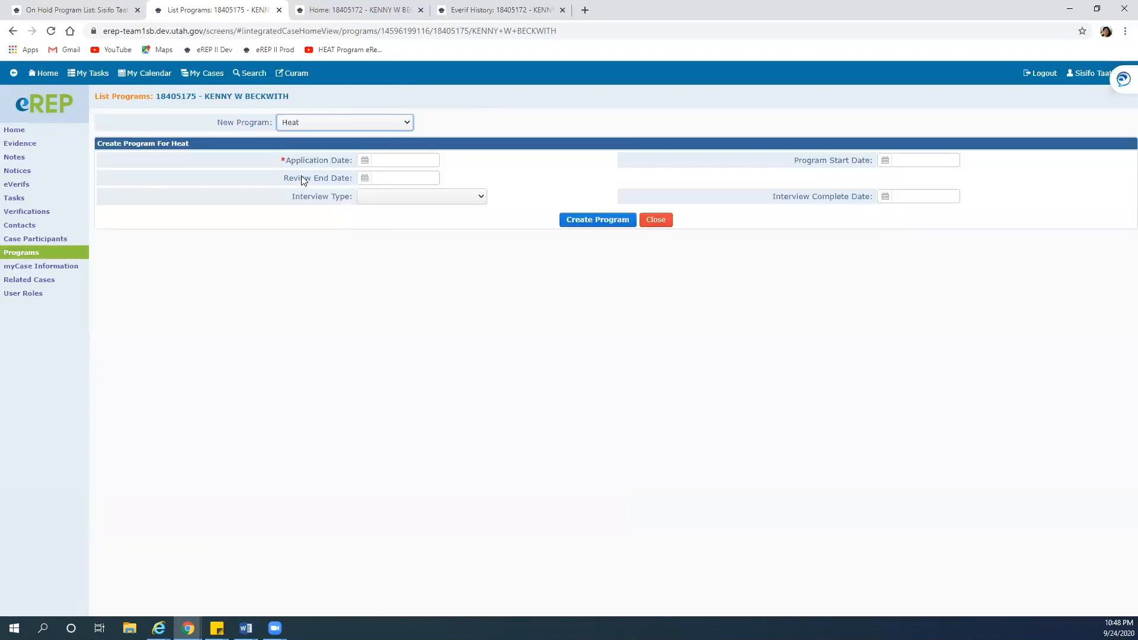
left_click(364, 160)
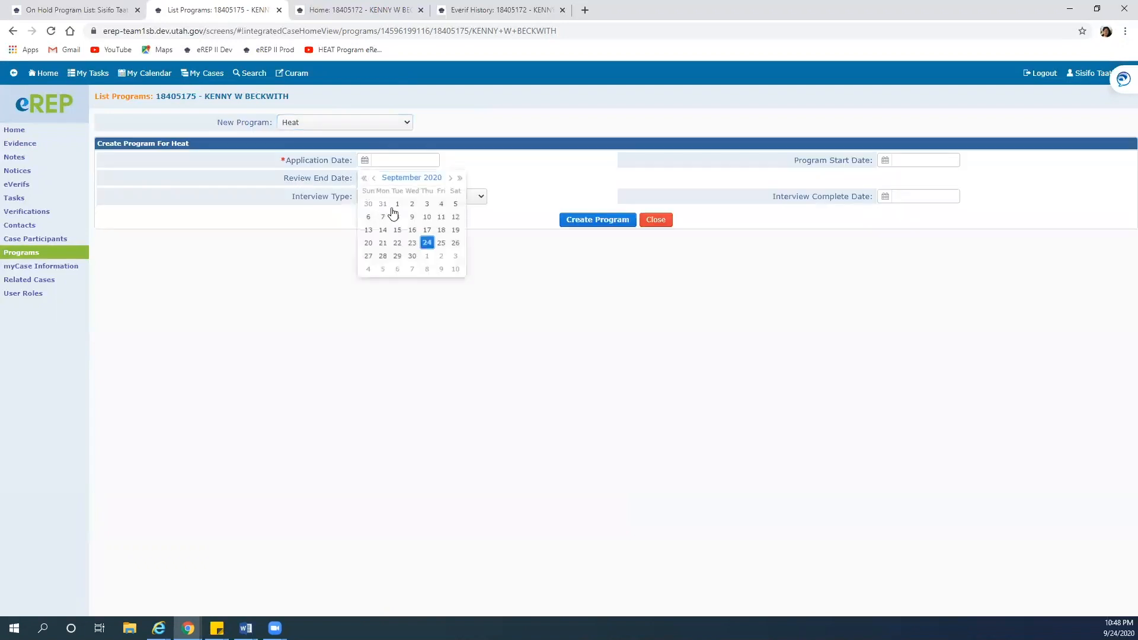
left_click(426, 243)
left_click(582, 220)
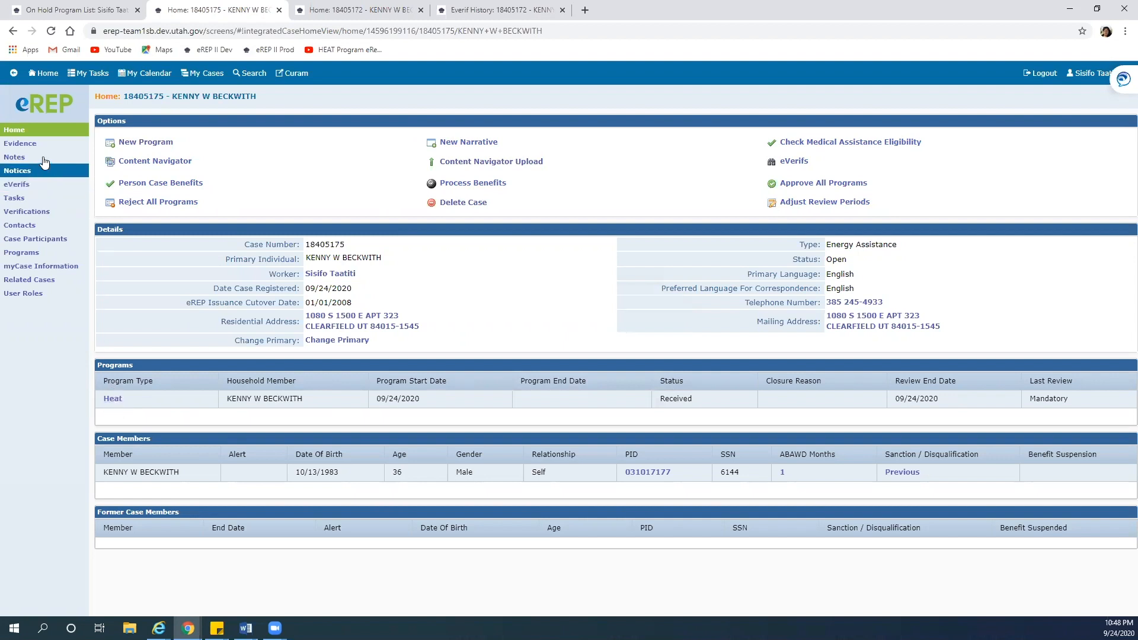
Go to the case's Heat/Crisis evidence and start a new Heat/Crisis record
left_click(28, 149)
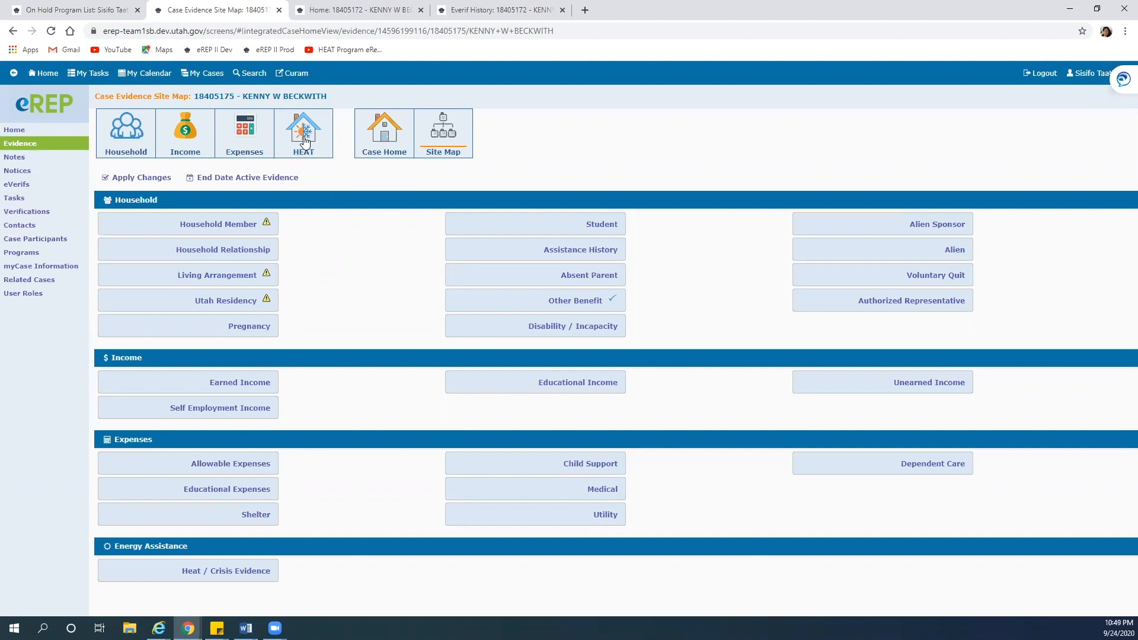
left_click(221, 572)
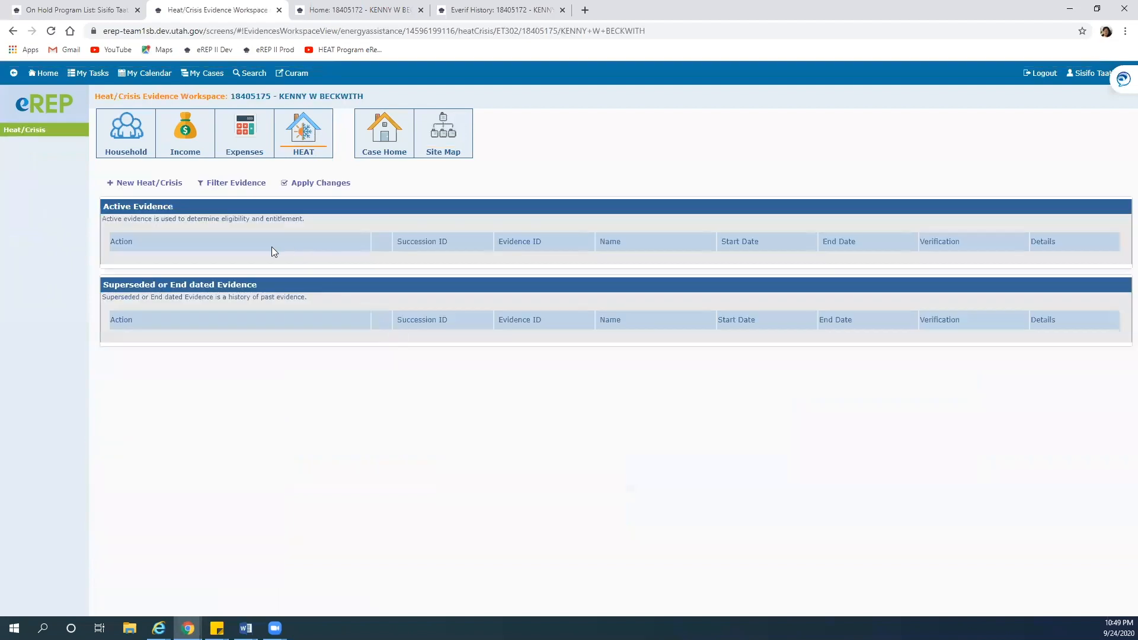
left_click(146, 185)
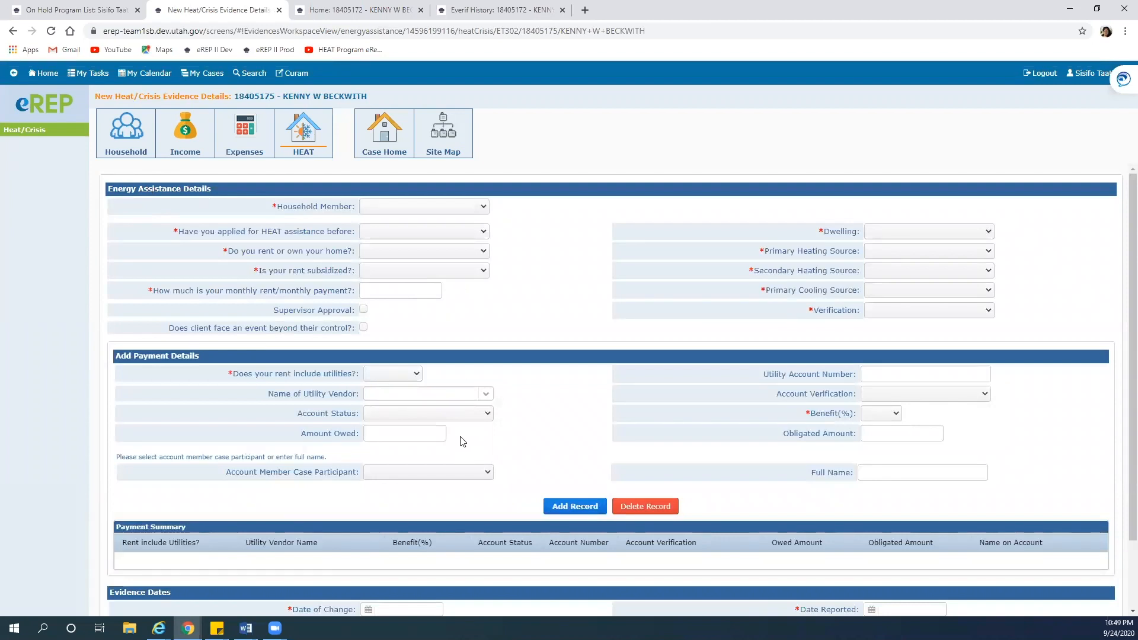
left_click(187, 629)
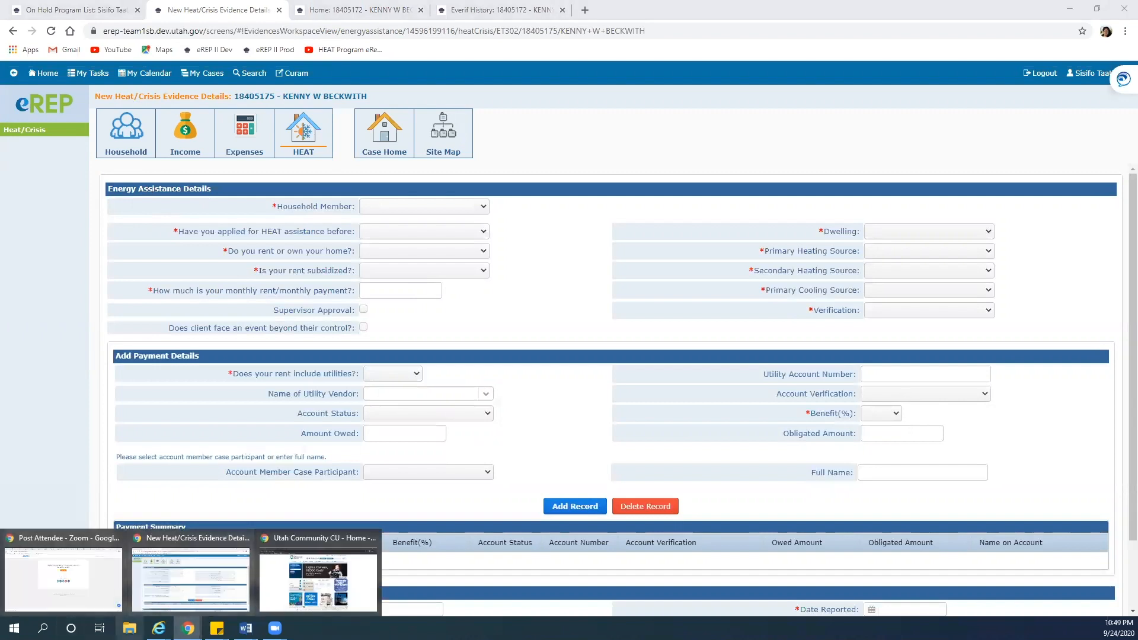
mouse_move(159, 629)
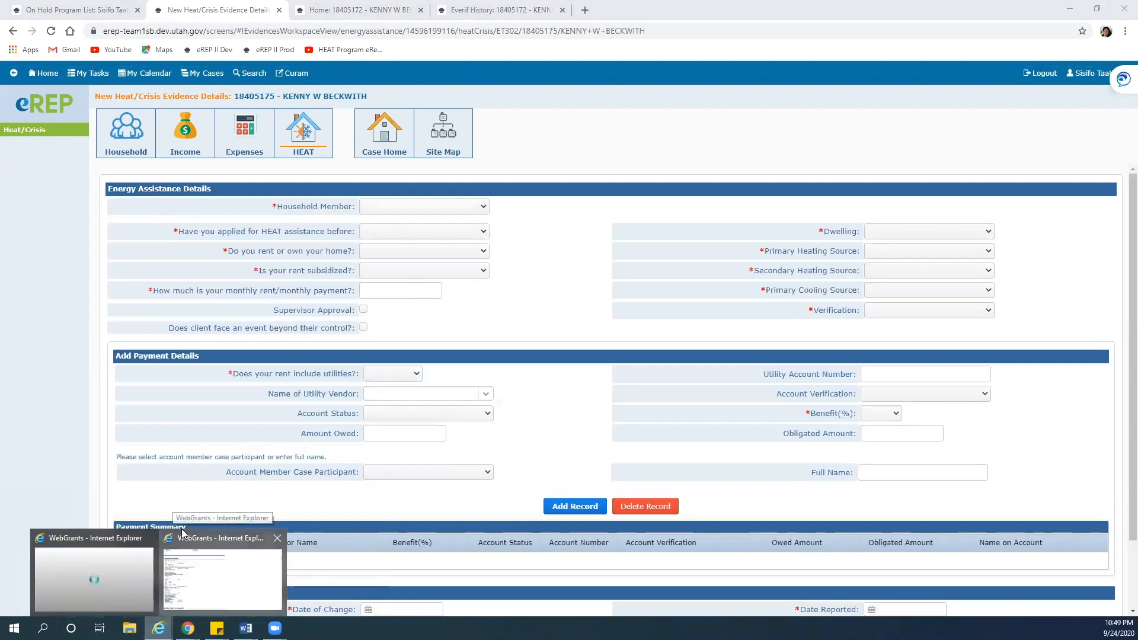
left_click(202, 542)
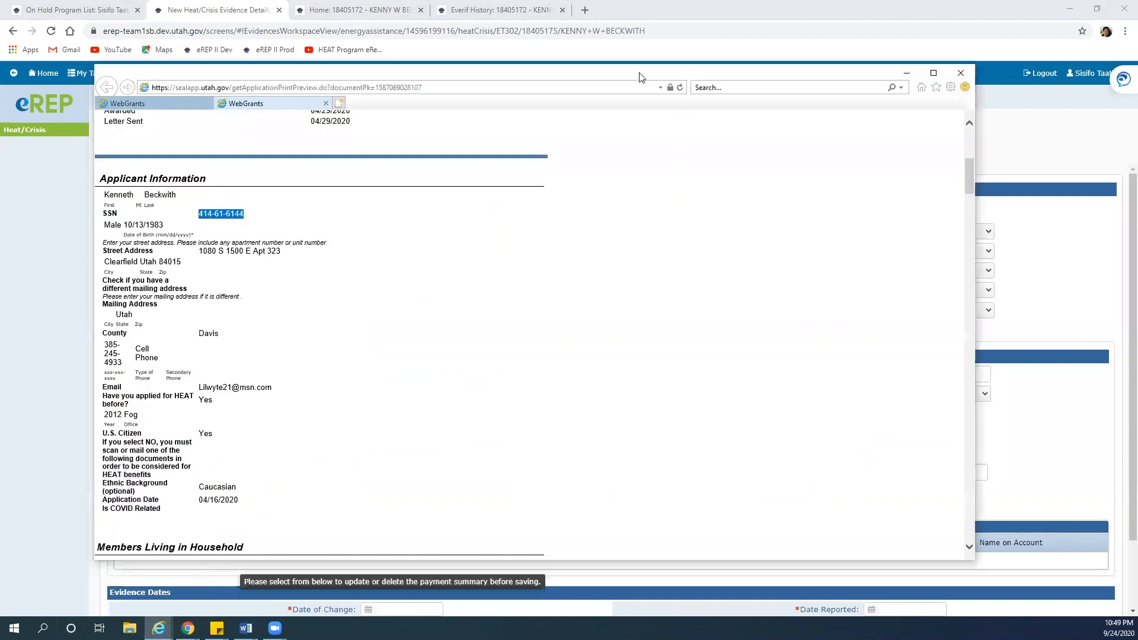
left_click_drag(642, 78, 1137, 77)
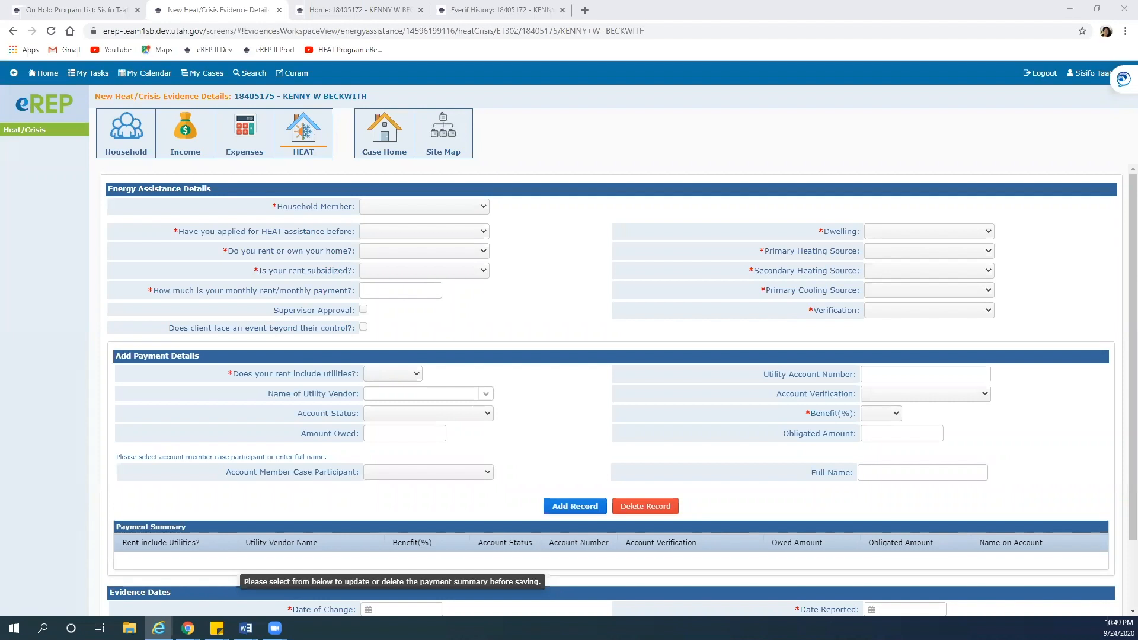
Select the client, answer Yes to prior HEAT assistance, and record unsubsidized rent of 565.00
left_click(477, 207)
left_click(453, 240)
left_click(472, 232)
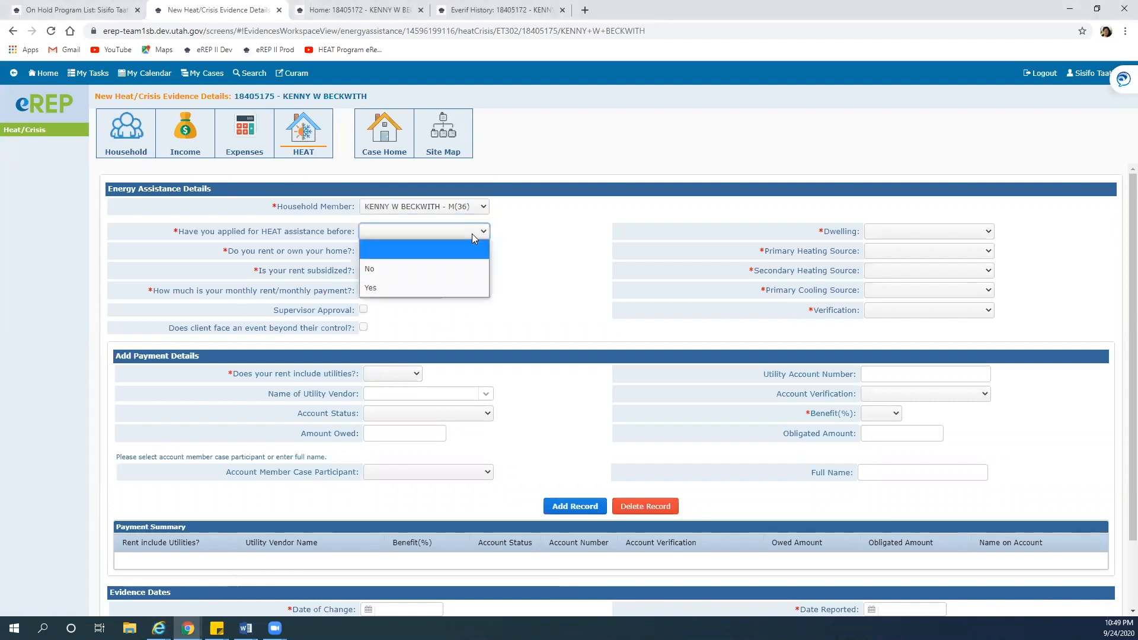
left_click(409, 287)
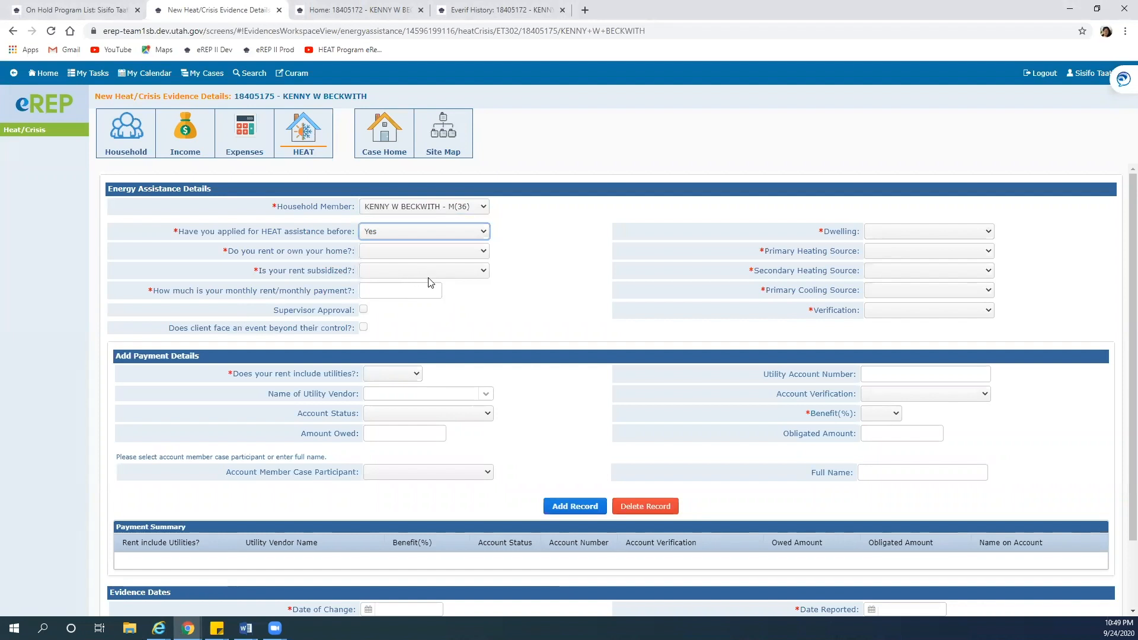
left_click(454, 253)
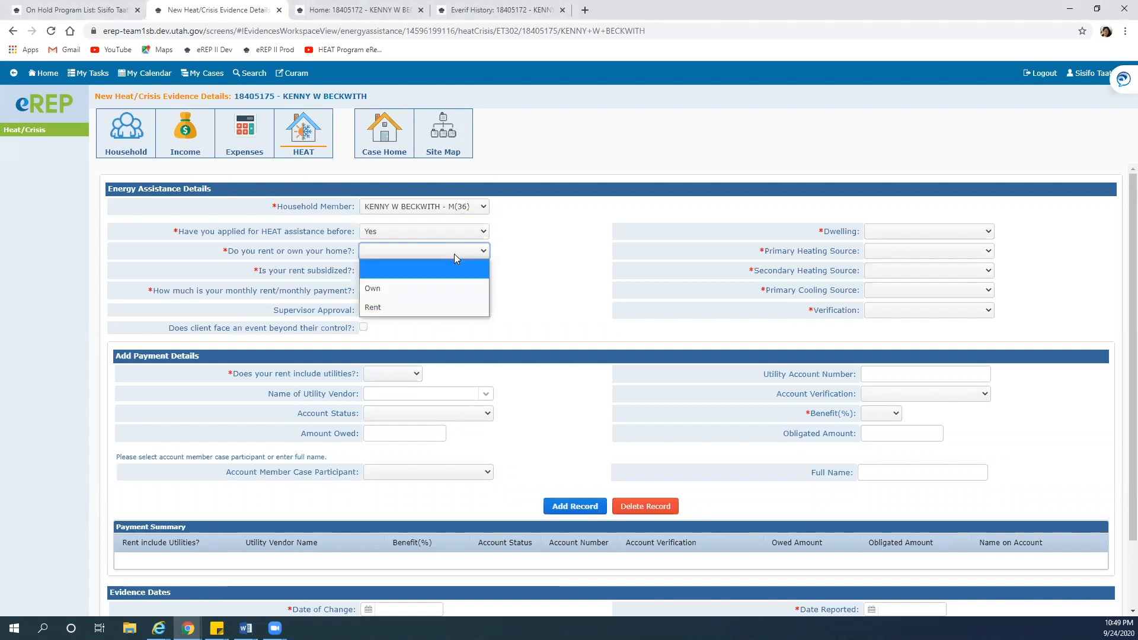
left_click(394, 307)
left_click(406, 274)
left_click(392, 308)
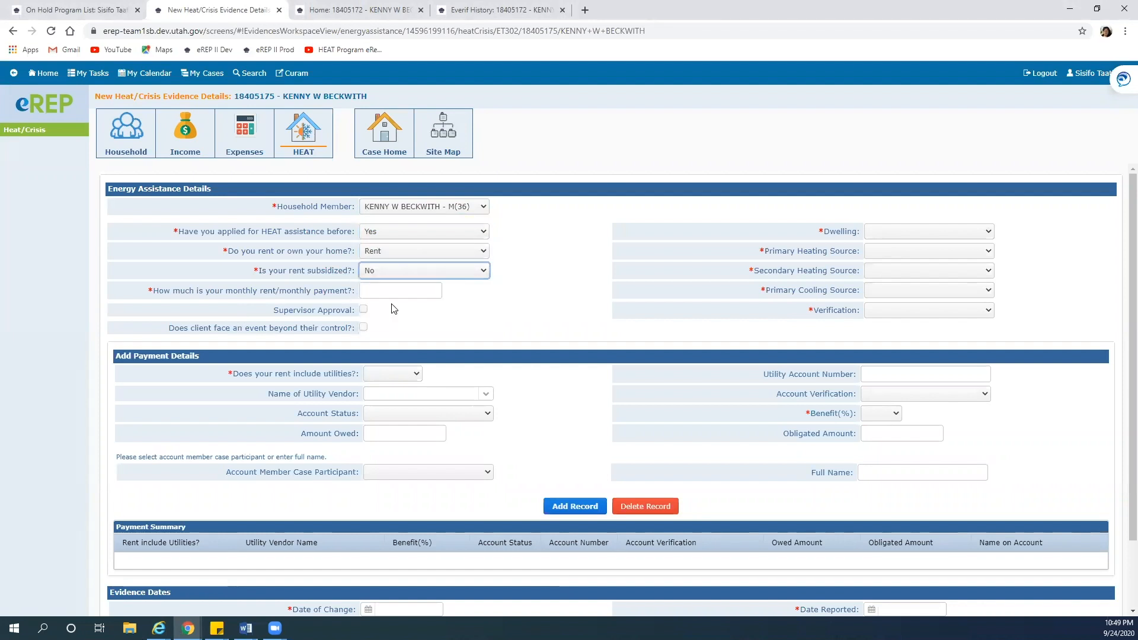
left_click(421, 290)
type("5")
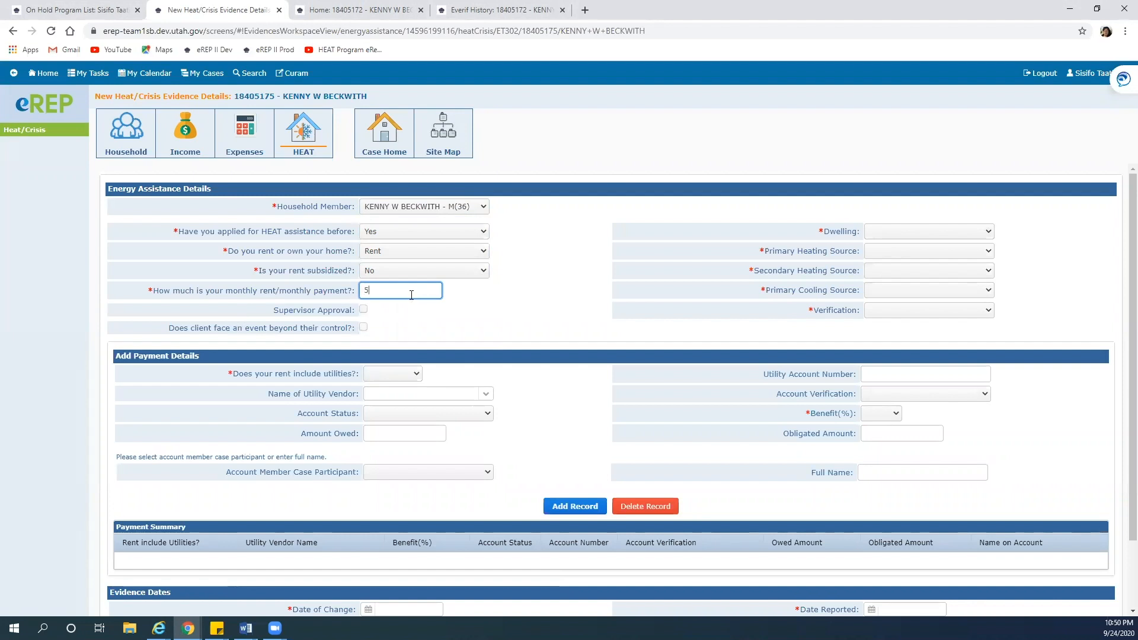
type("65.0065")
key("BackSpace")
key("BackSpace")
key("BackSpace")
Set dwelling to Apartment (more than 3 units), Electricity primary and secondary heating, and Window Unit cooling
left_click(975, 234)
left_click(959, 266)
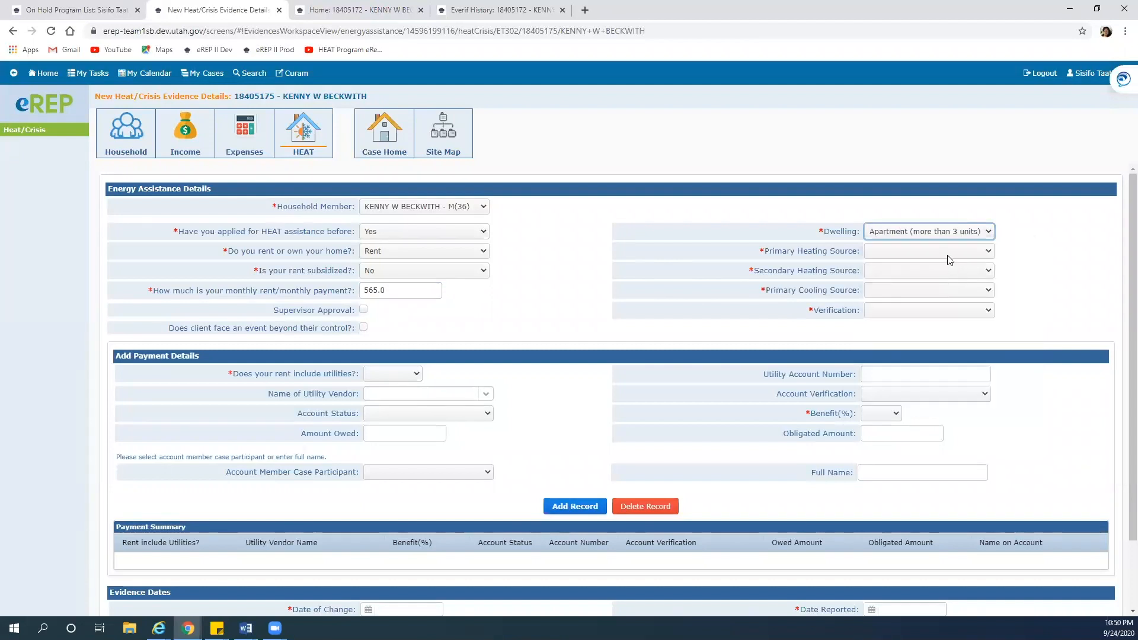
left_click(949, 260)
left_click(918, 307)
left_click(921, 272)
left_click(895, 327)
left_click(902, 290)
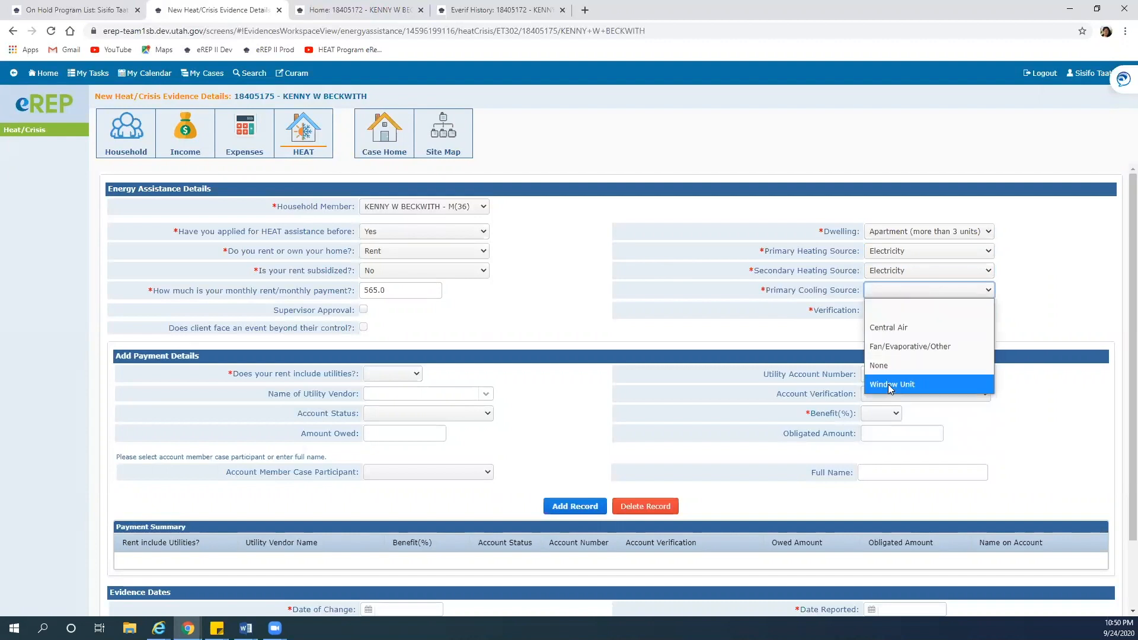
left_click(889, 387)
Set verification to Collateral Contact and correct the monthly rent amount to 565.00
left_click(903, 310)
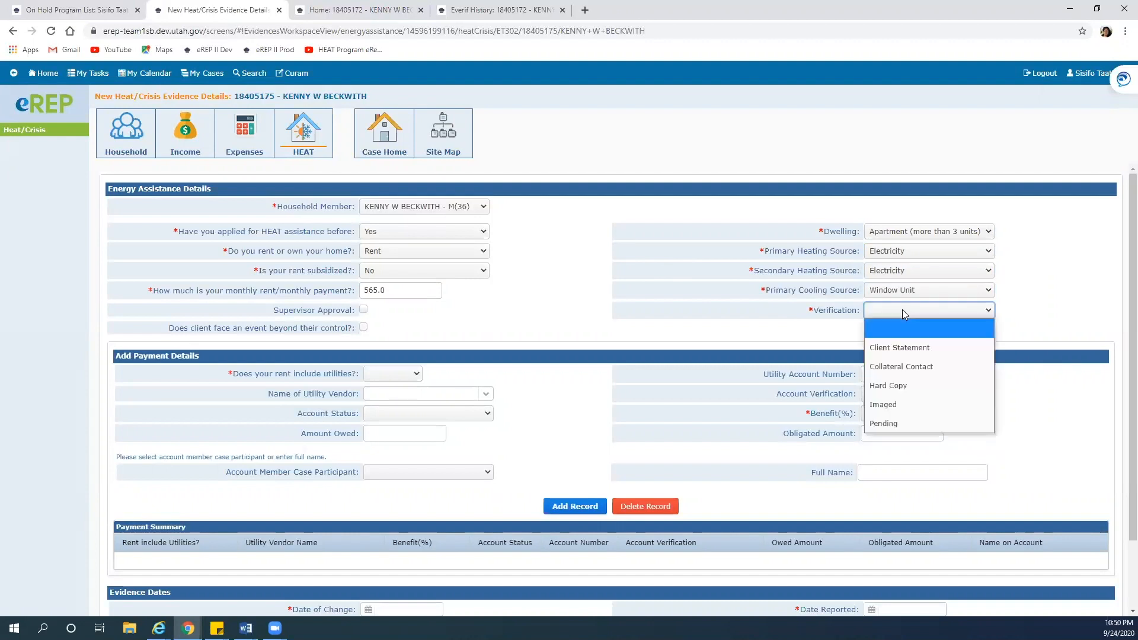
left_click(902, 368)
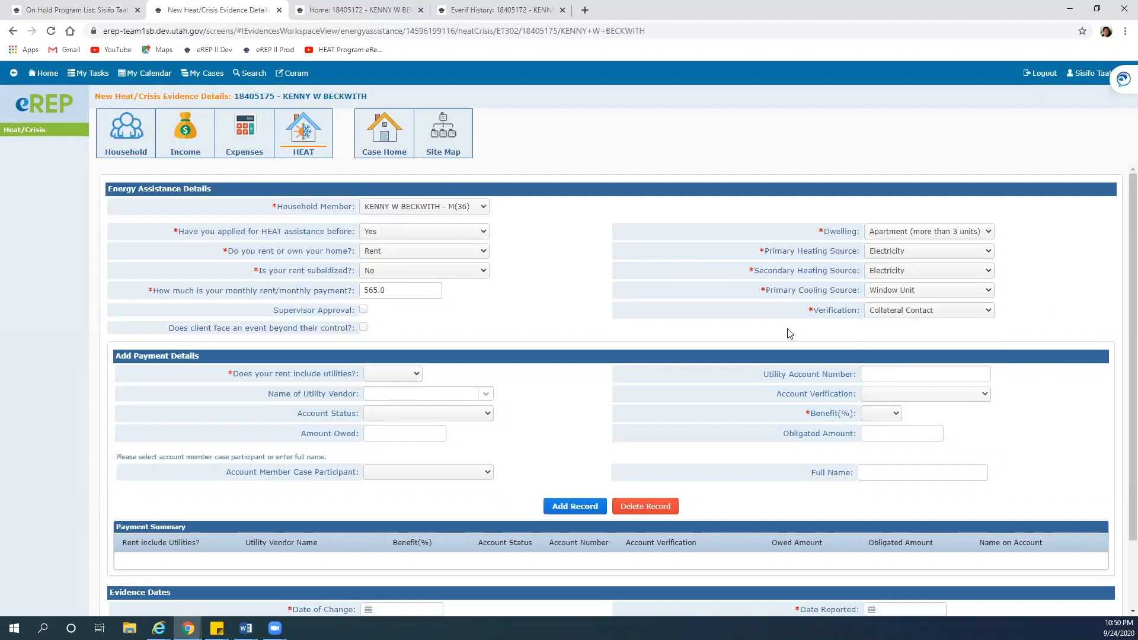
left_click(988, 311)
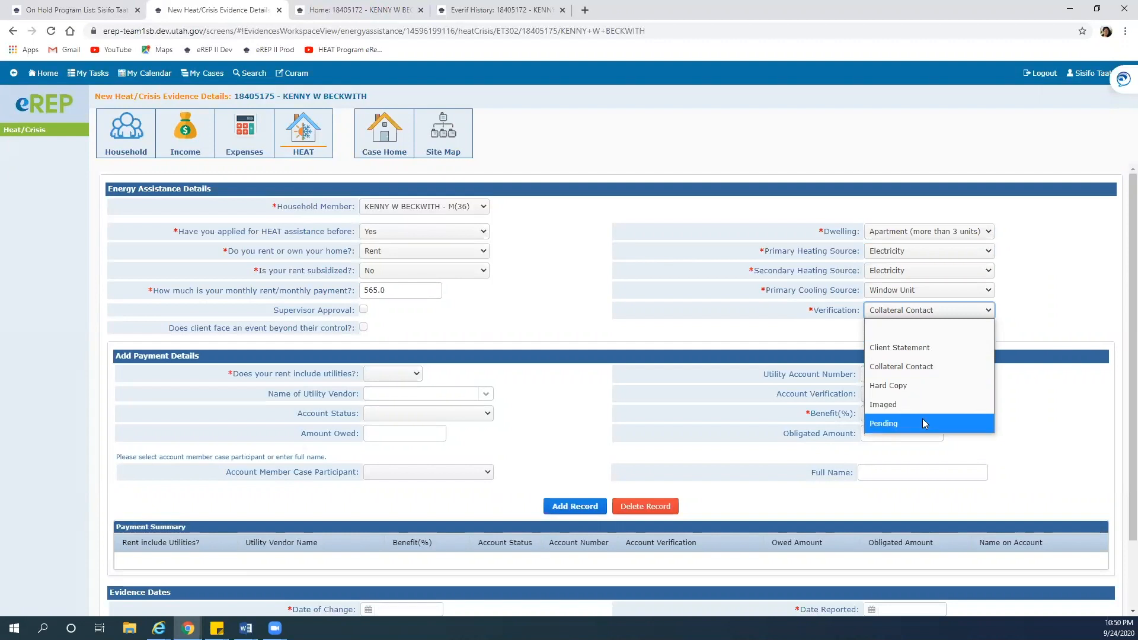
left_click(1011, 319)
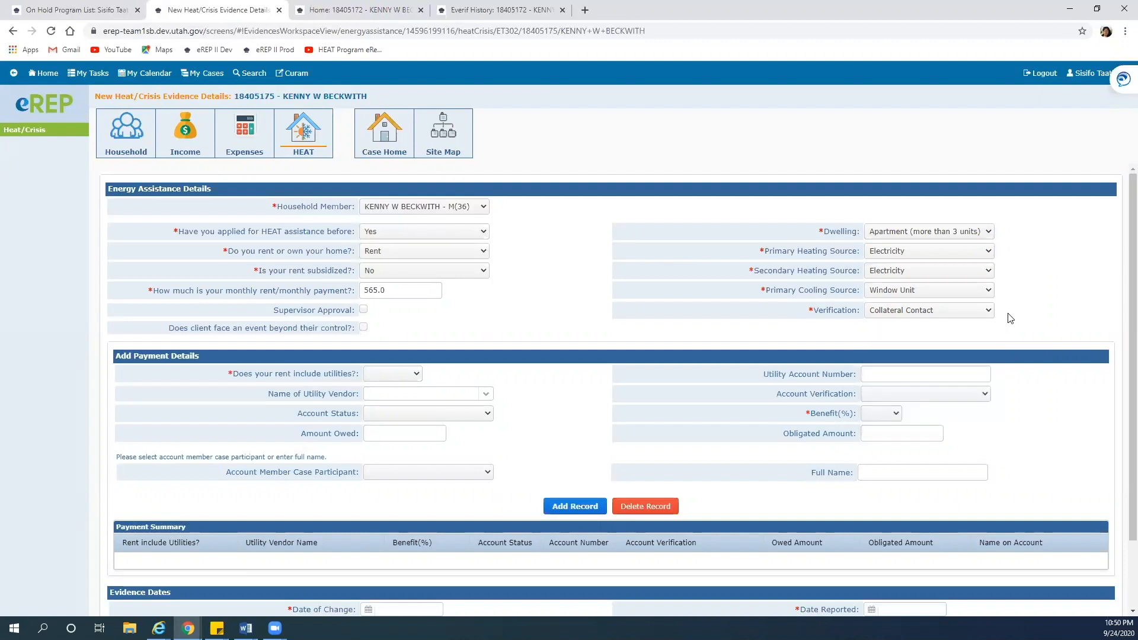
left_click(990, 315)
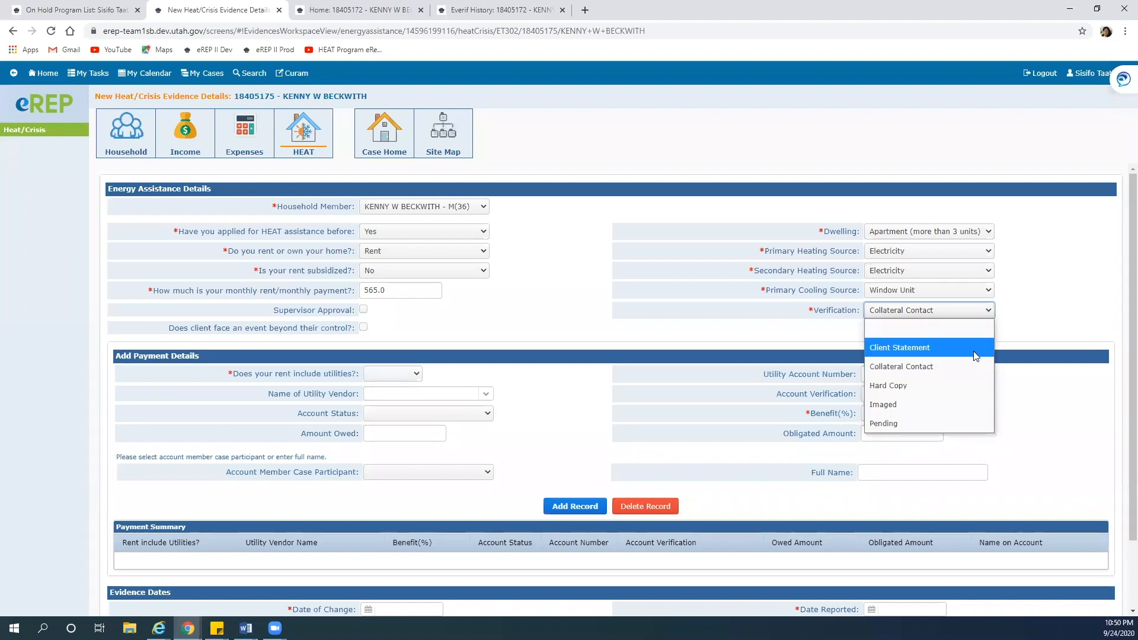
left_click(963, 365)
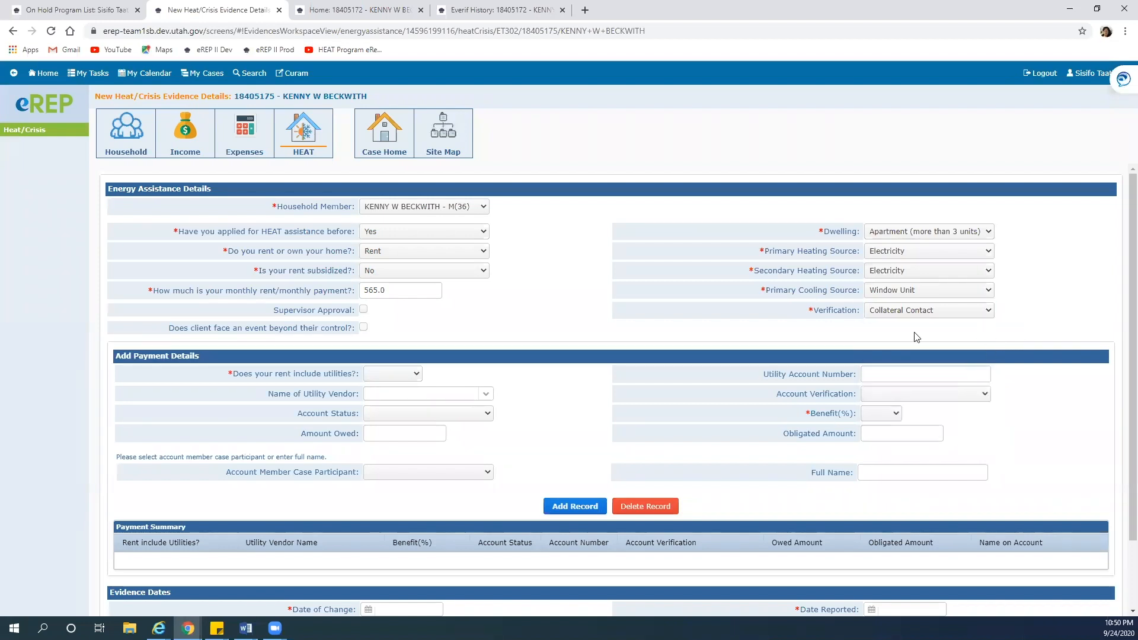
left_click(418, 293)
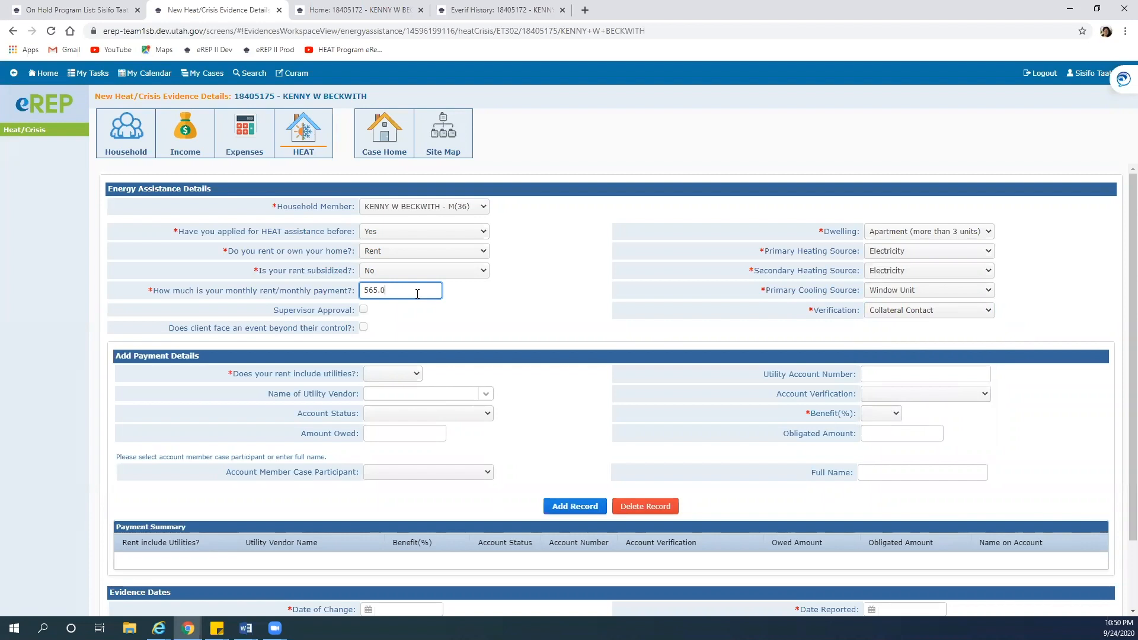
type("0")
Answer No to whether the rent includes utilities
scroll(402, 341, "down", 1)
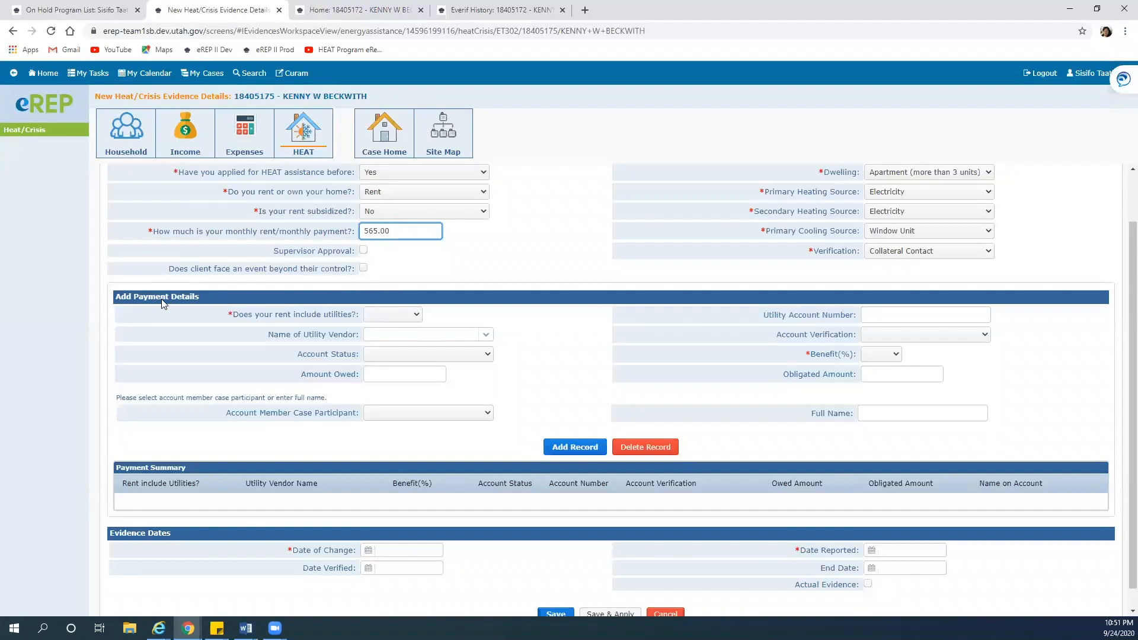
left_click(415, 317)
left_click(396, 335)
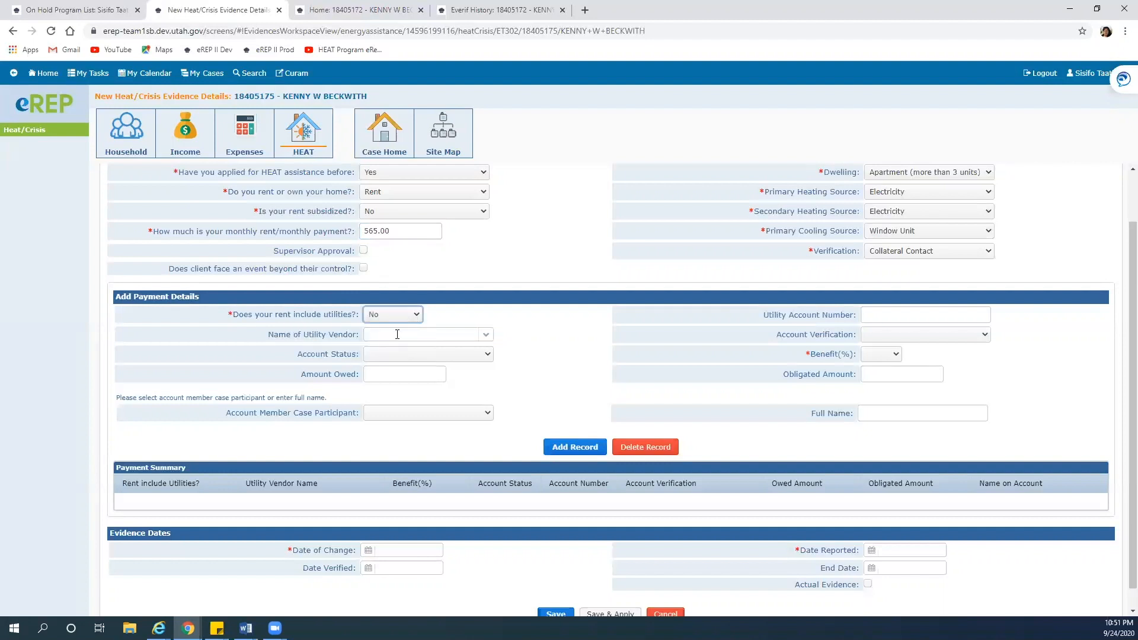
left_click(481, 314)
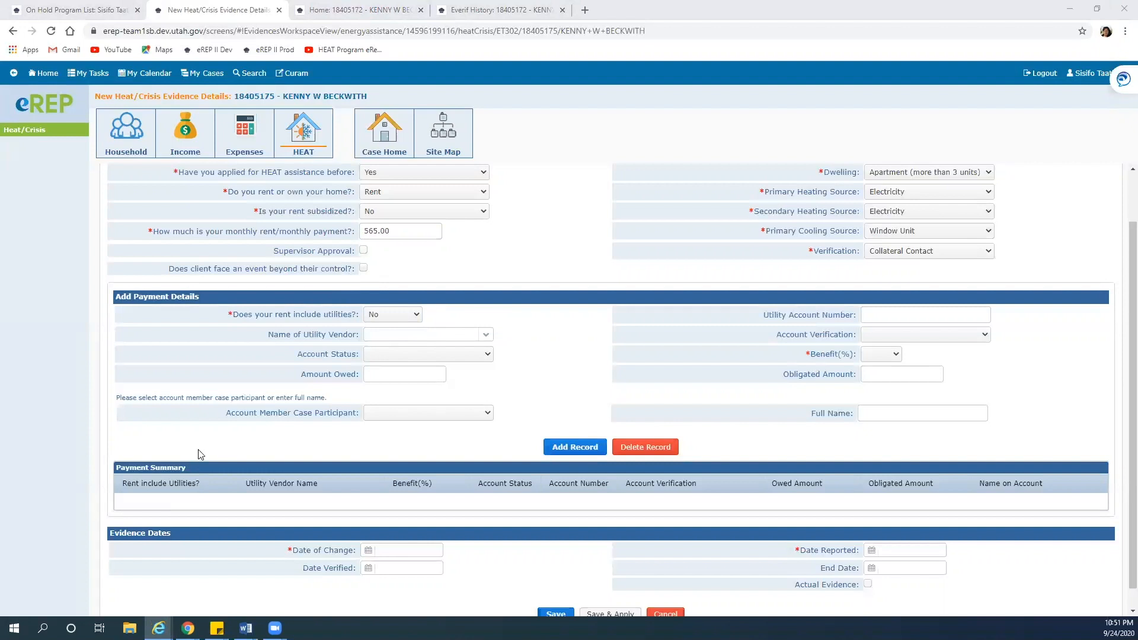
left_click(900, 313)
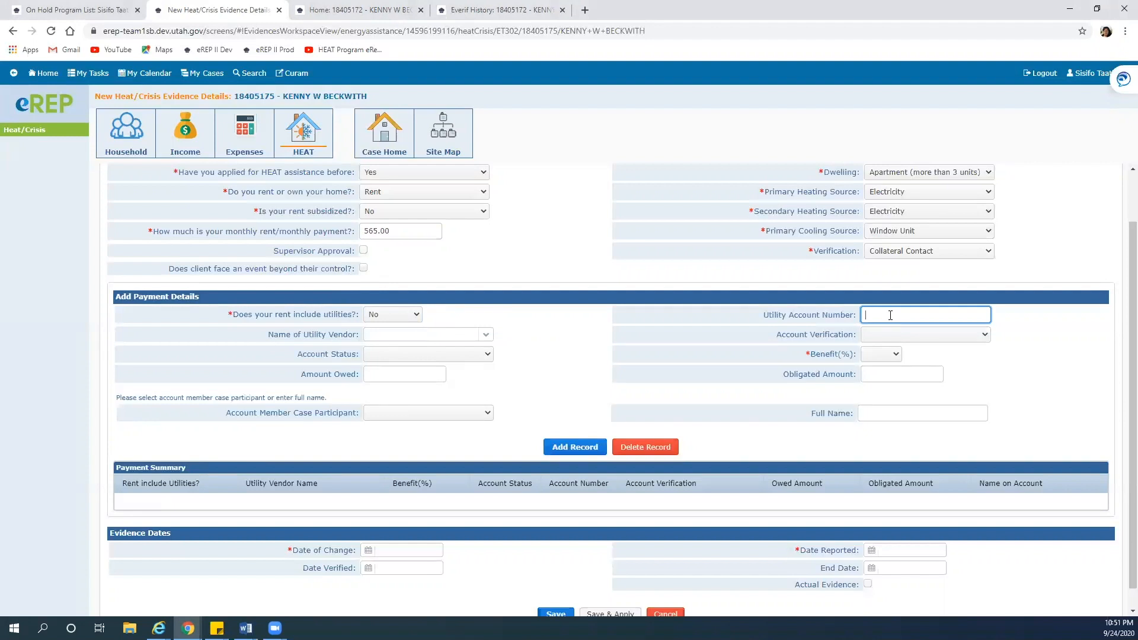
Set vendor ROCKY MOUNTAIN POWERR, status In Good Standing, benefit 100%, verification Hard Copy
left_click(485, 334)
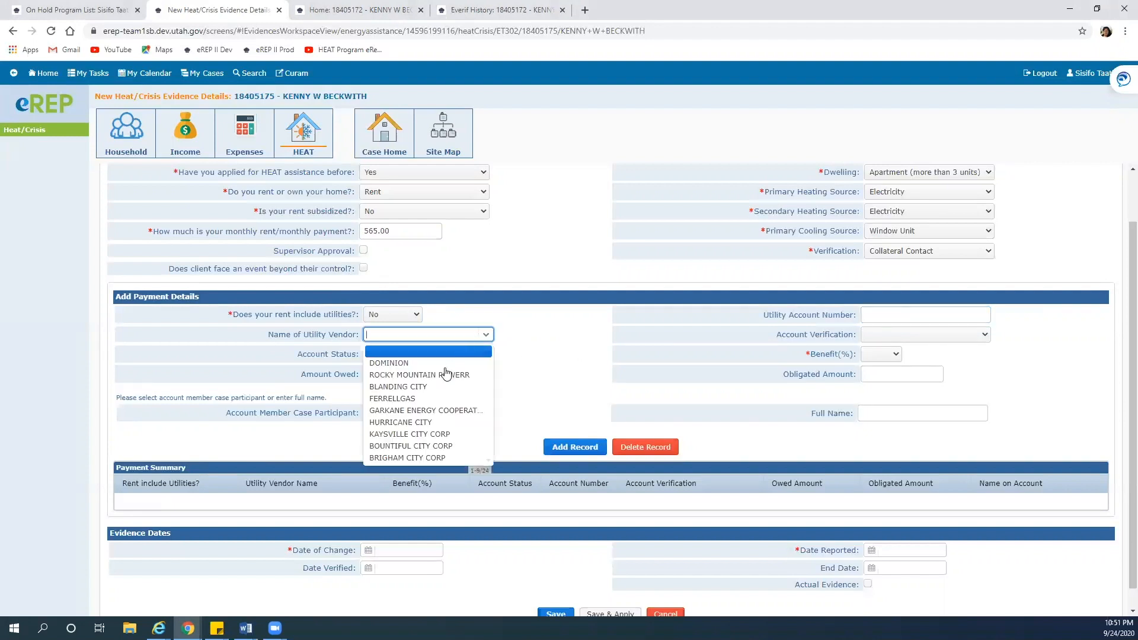
left_click(446, 375)
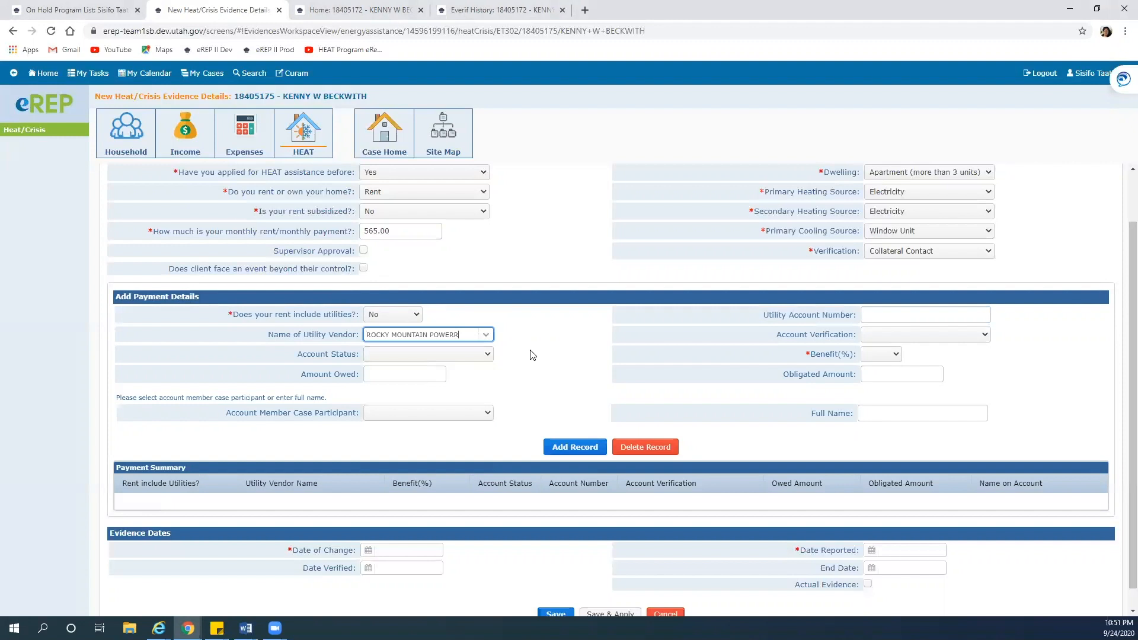
left_click(492, 354)
left_click(419, 429)
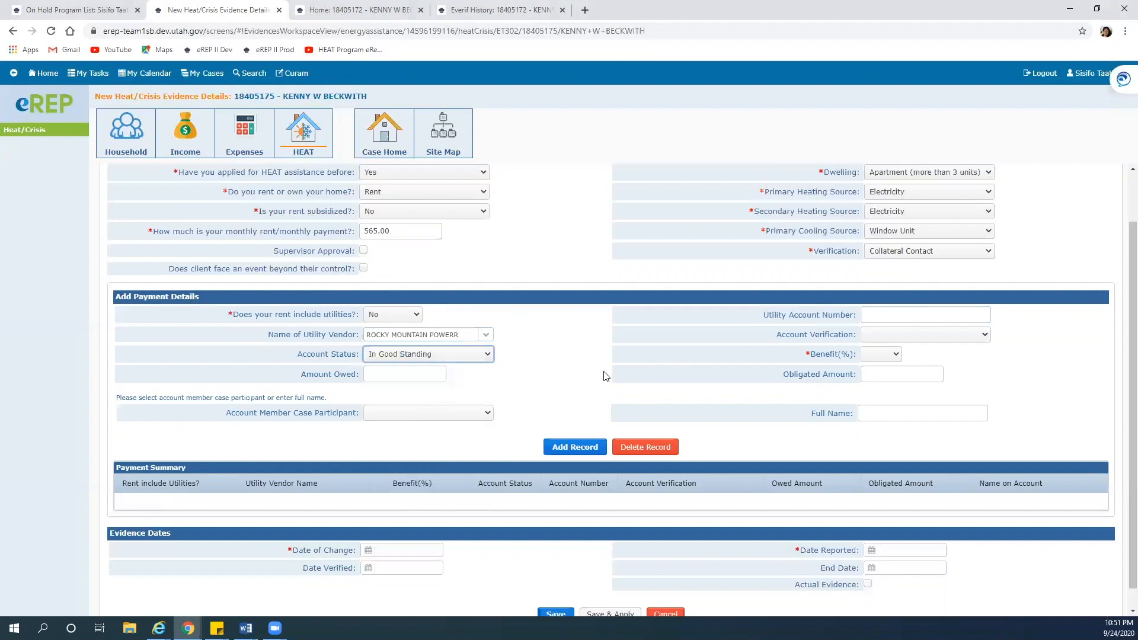
left_click(890, 355)
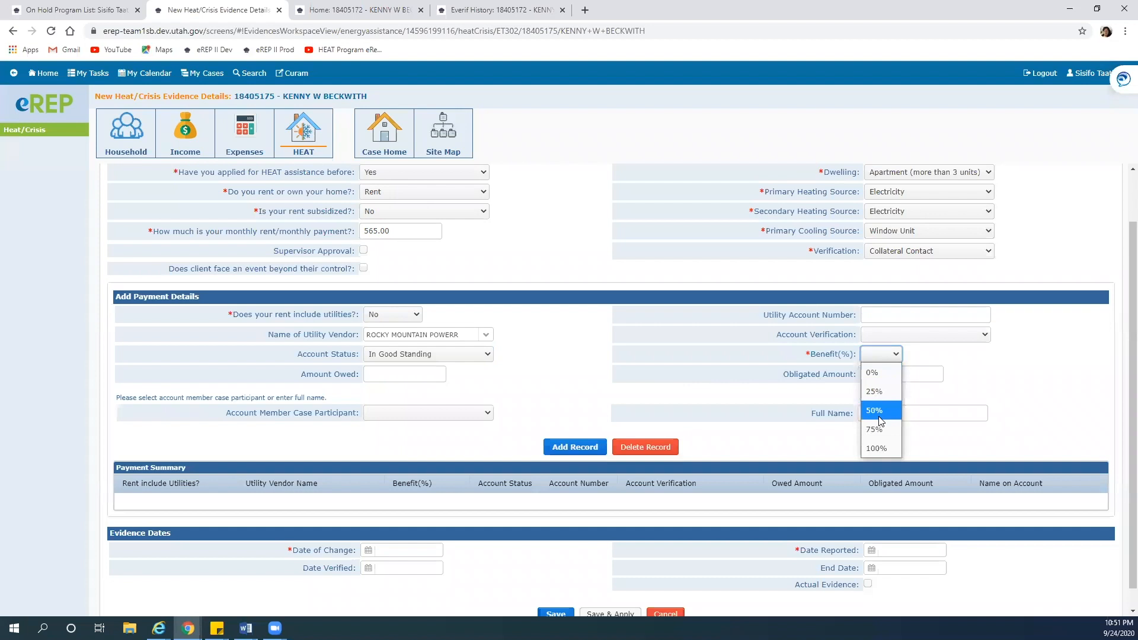
left_click(877, 448)
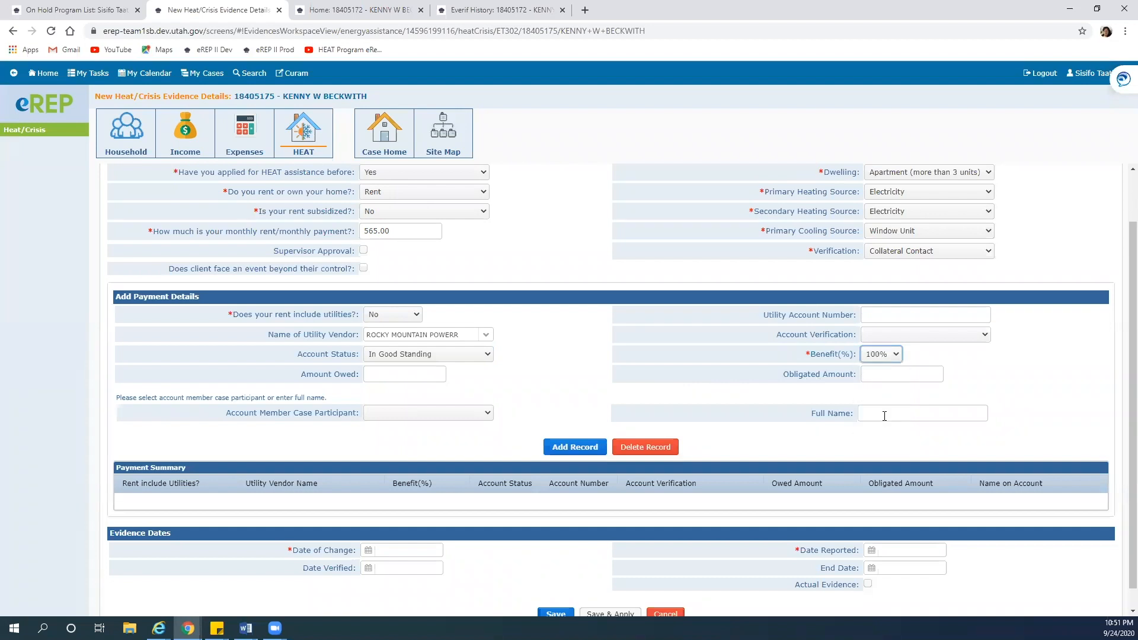
left_click(985, 336)
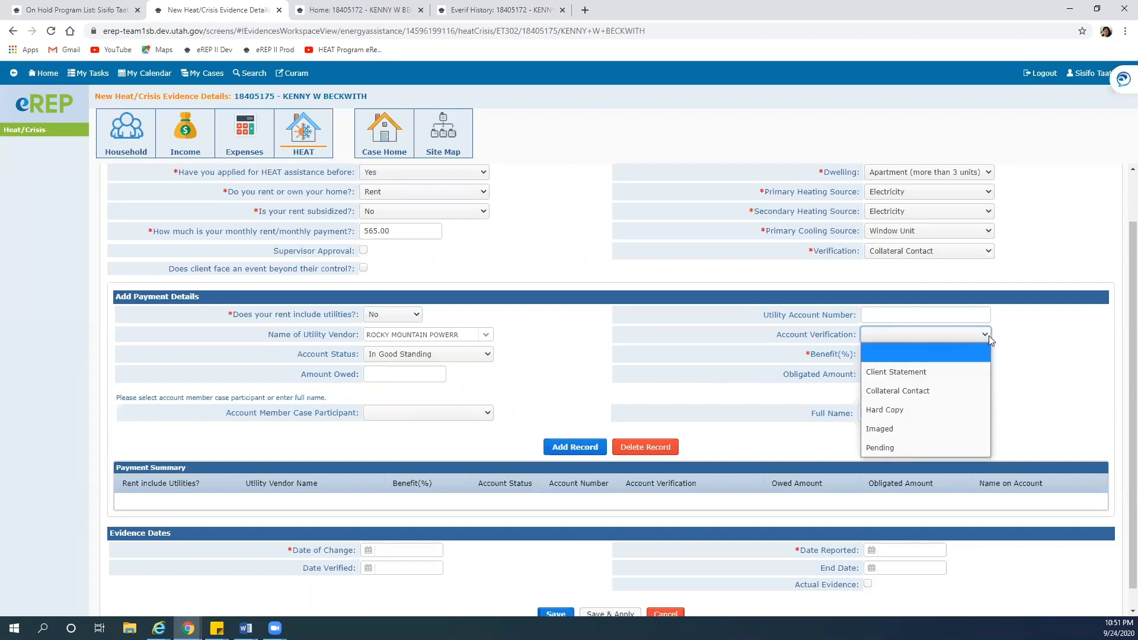
left_click(918, 410)
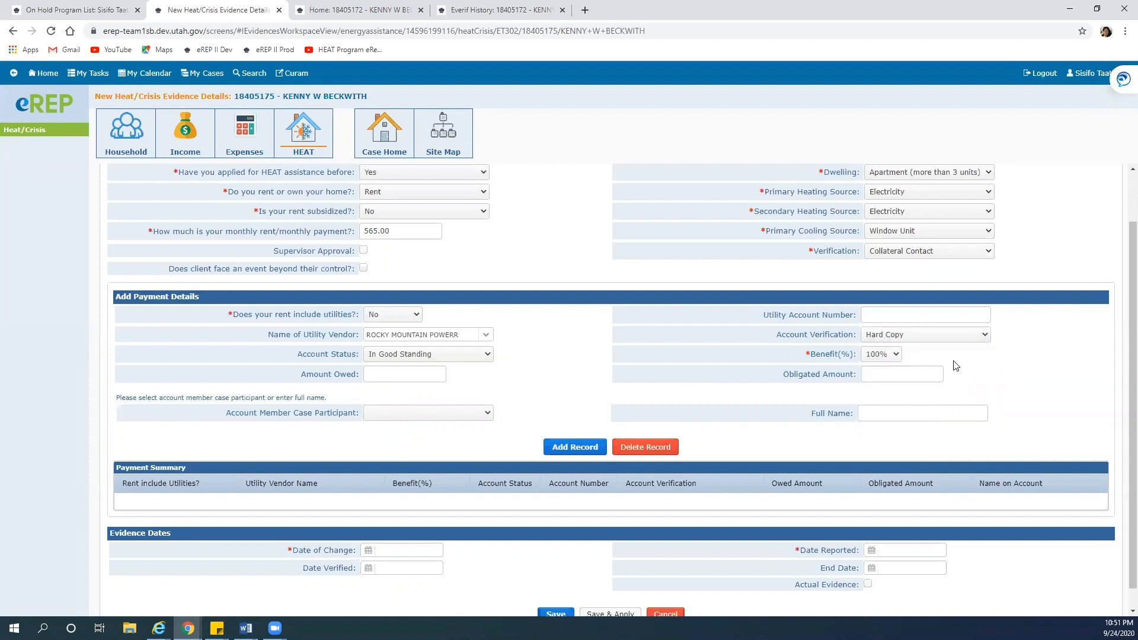
Enter the utility account number and select the client as the account member
left_click(931, 311)
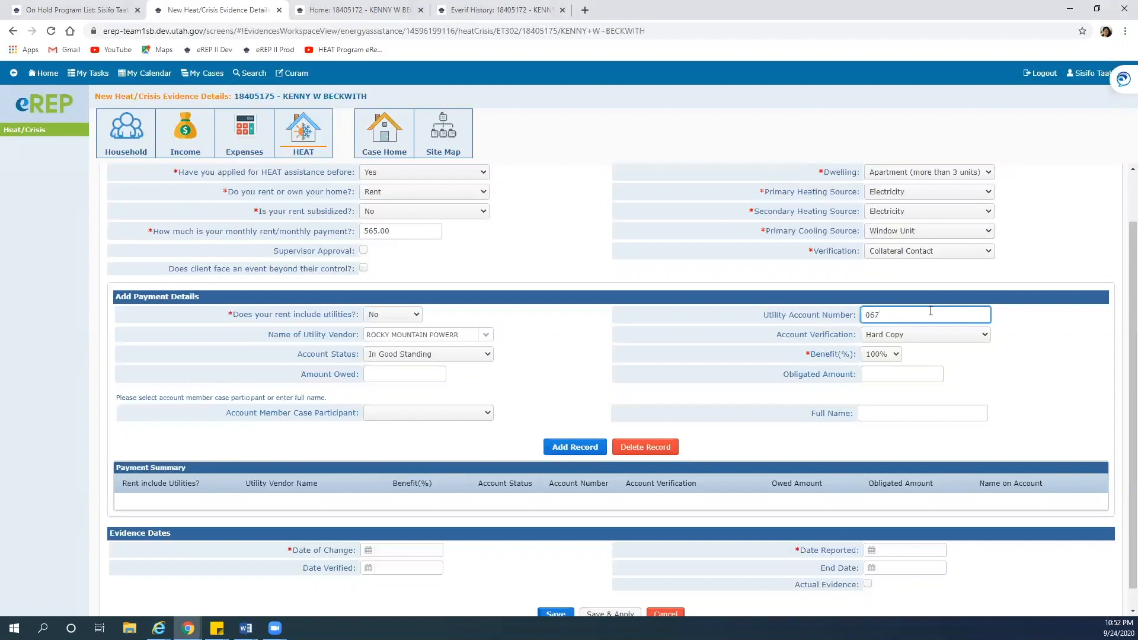
left_click(489, 415)
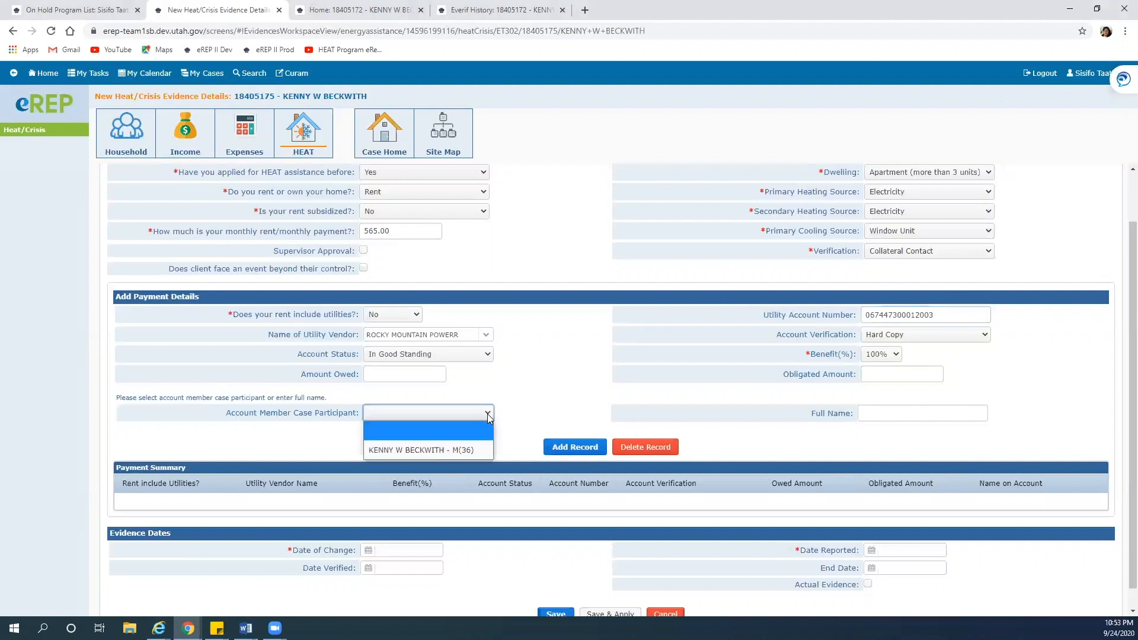
left_click(455, 454)
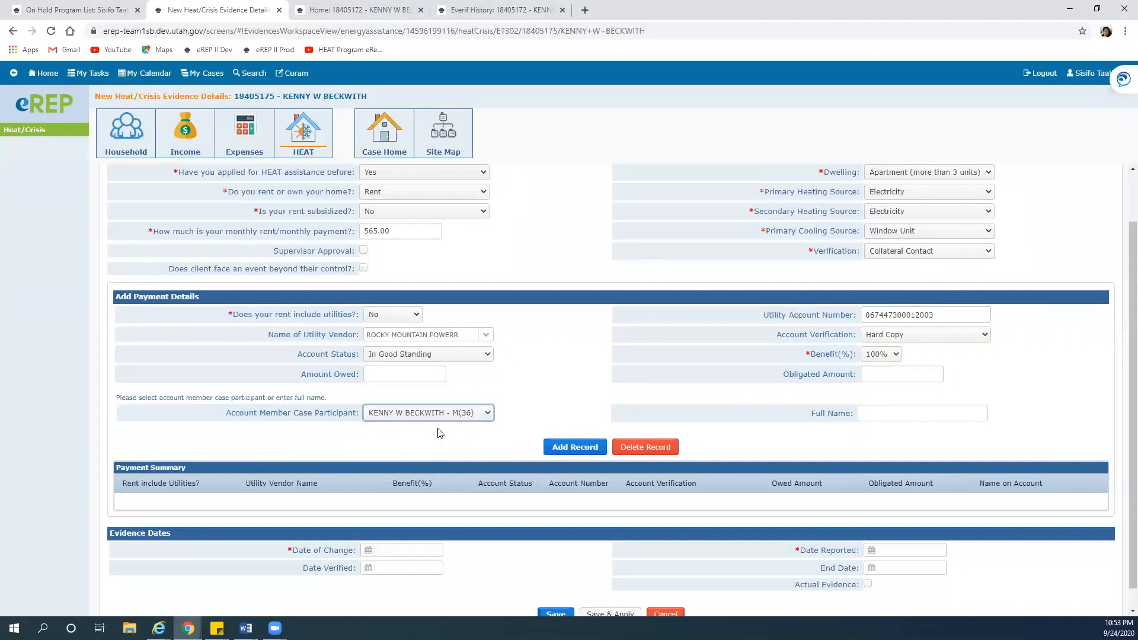
left_click(488, 416)
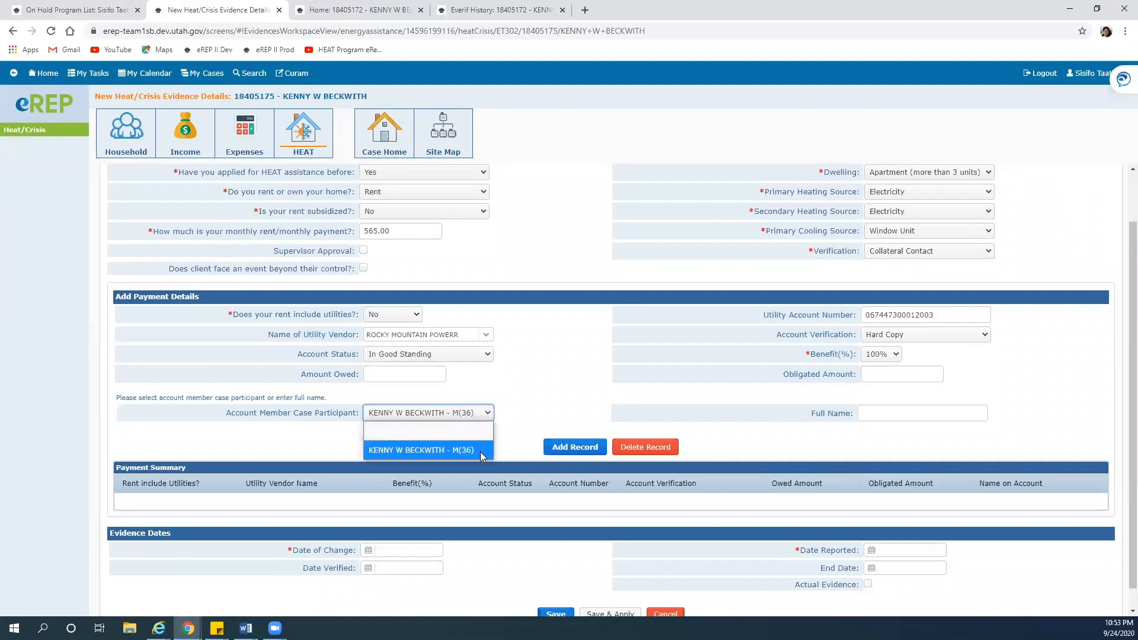
left_click(488, 415)
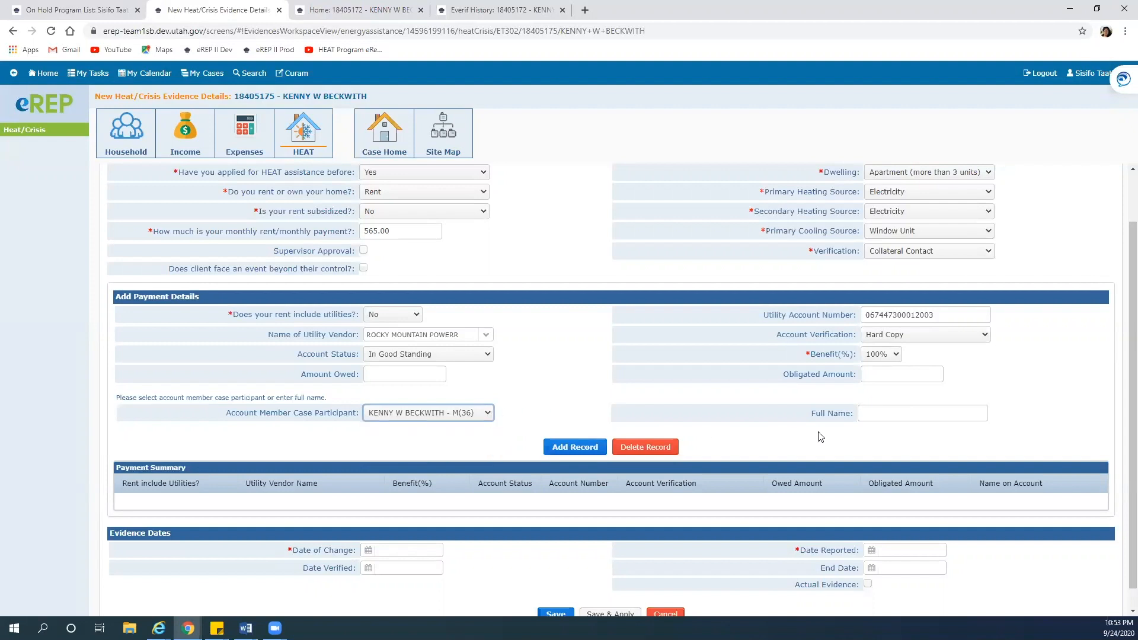
left_click(883, 411)
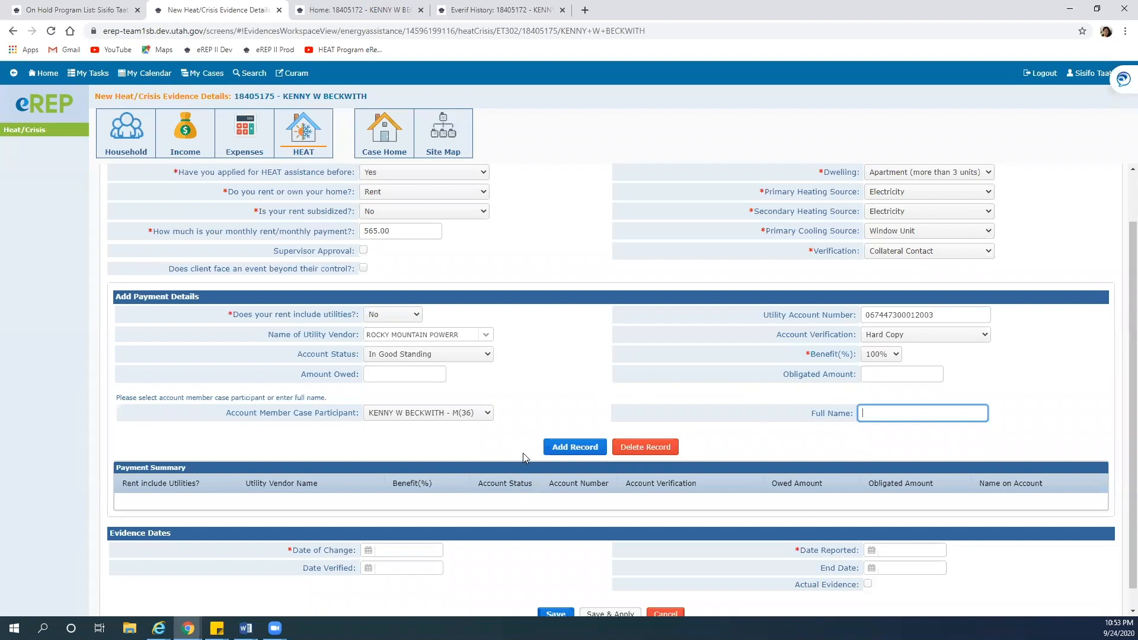
scroll(523, 453, "down", 1)
Add the payment record, set change, reported and verified dates to 09/24/2020, and save
left_click(569, 425)
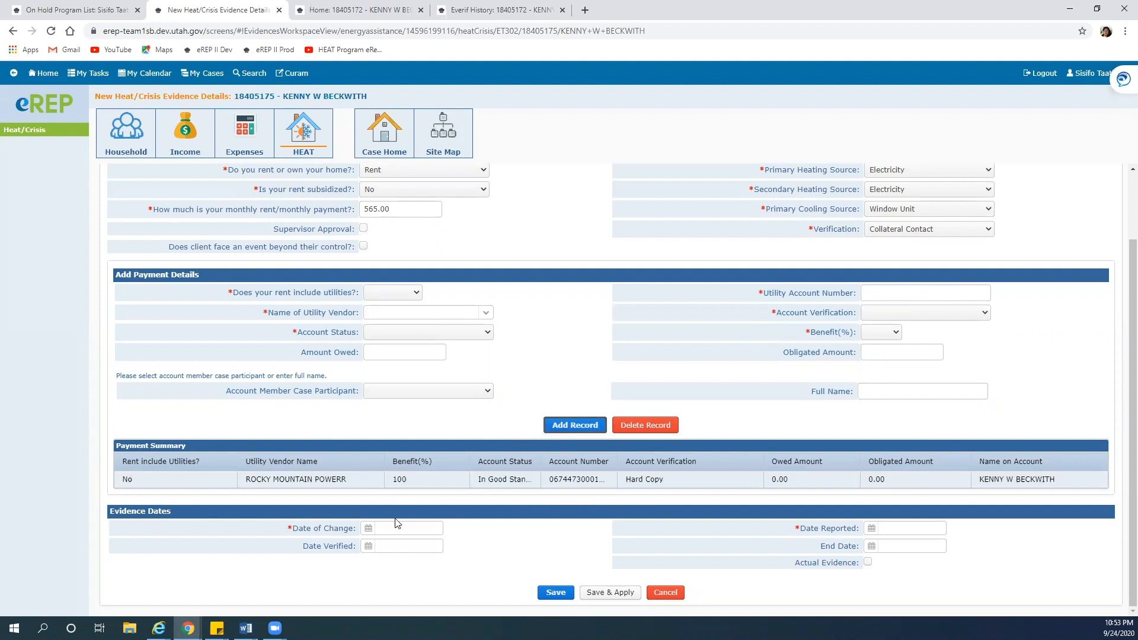
left_click(368, 528)
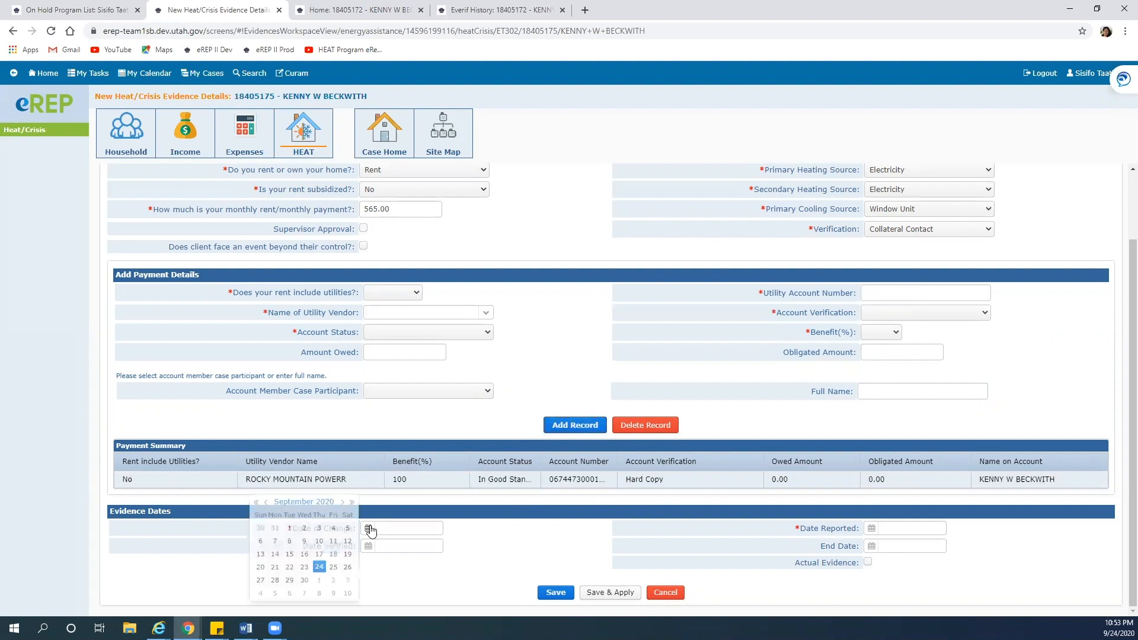
left_click(320, 570)
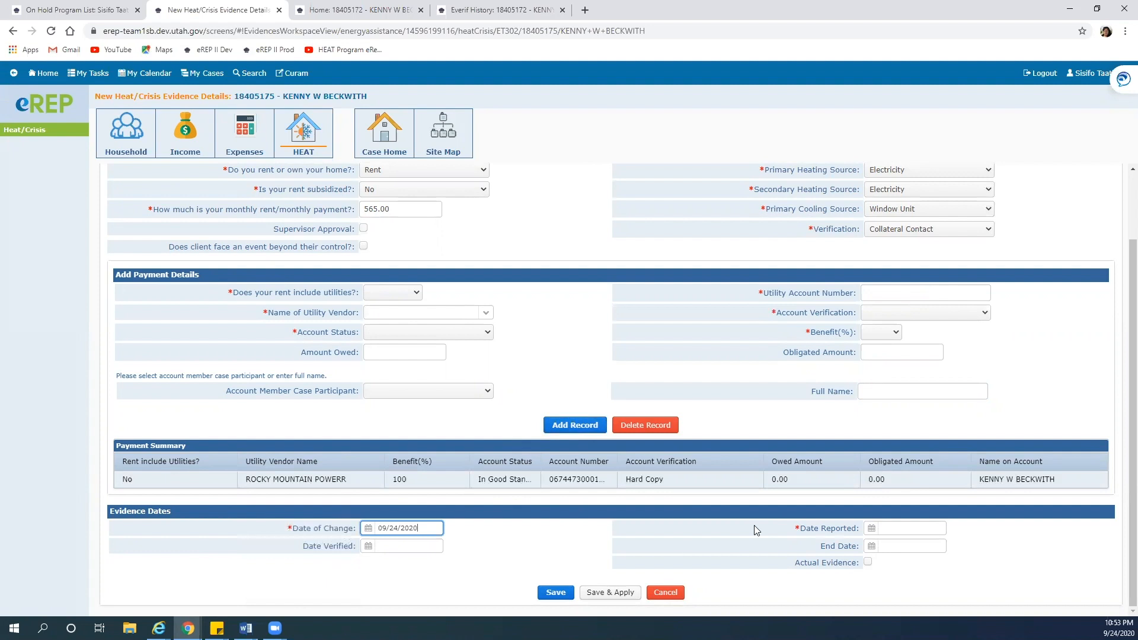
left_click(871, 528)
left_click(822, 568)
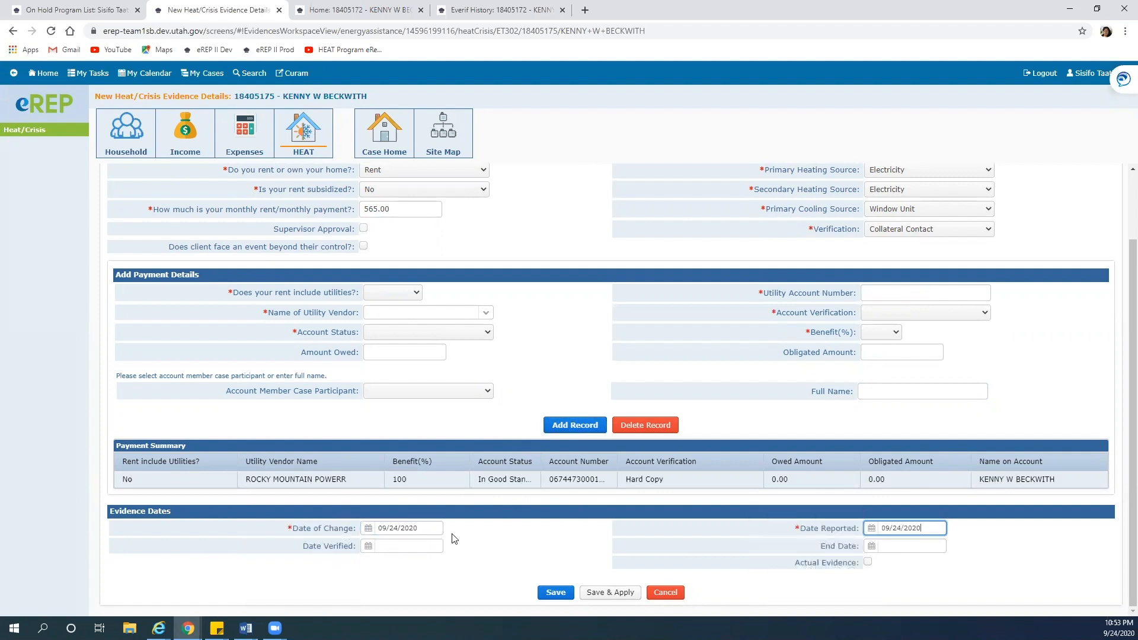
left_click(368, 546)
left_click(320, 568)
left_click(546, 593)
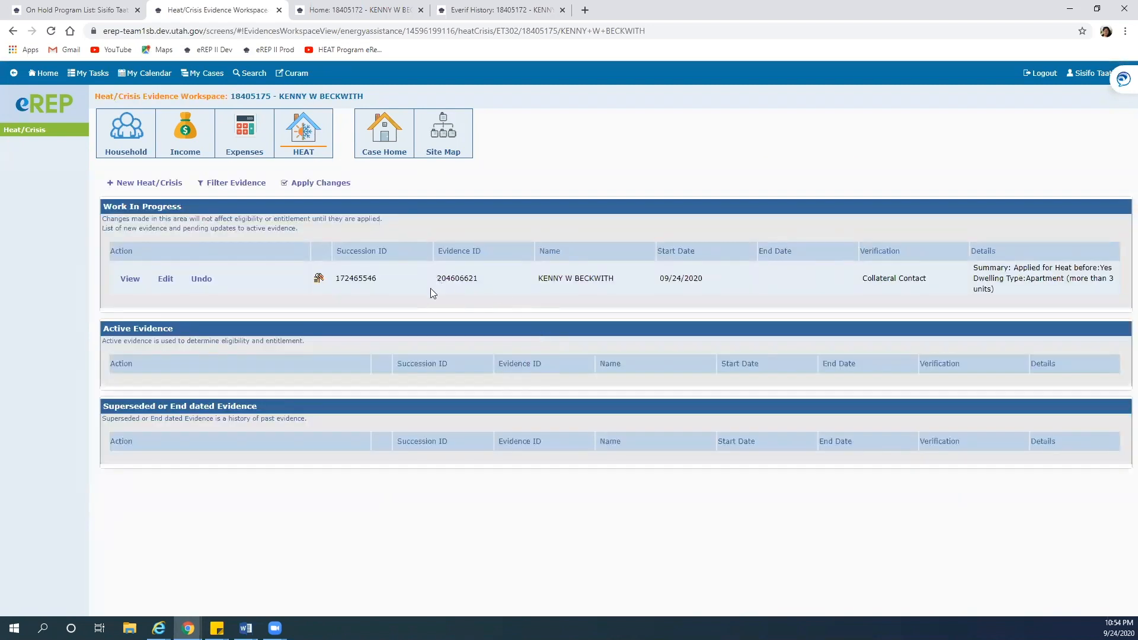
From Case Home, open the eVerifs history and the New Program search details
left_click(382, 144)
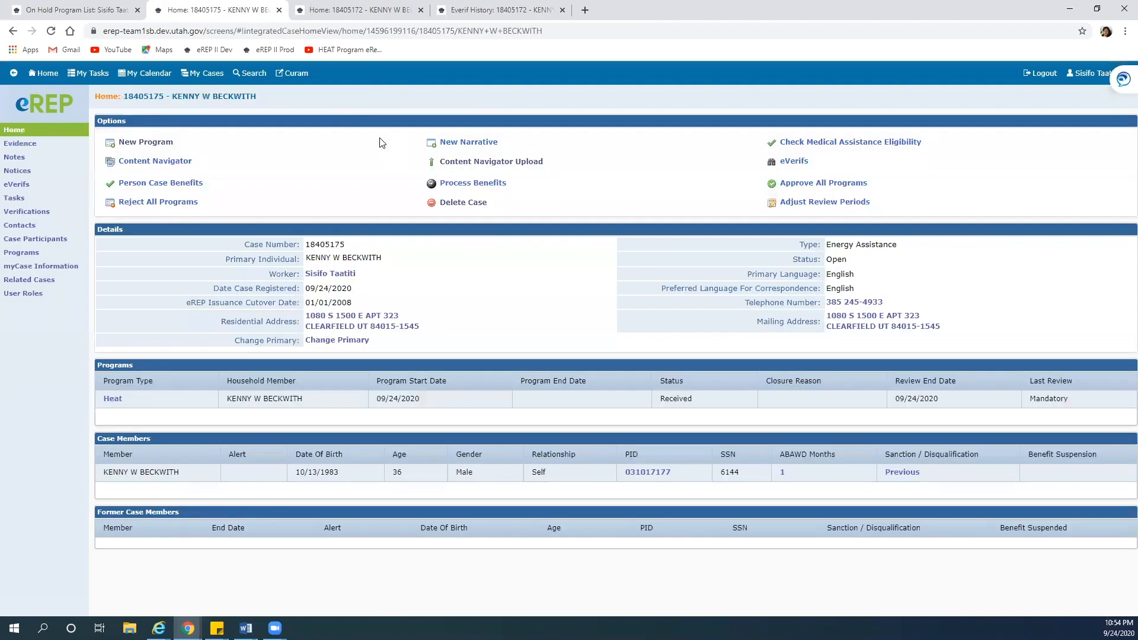
left_click(793, 162)
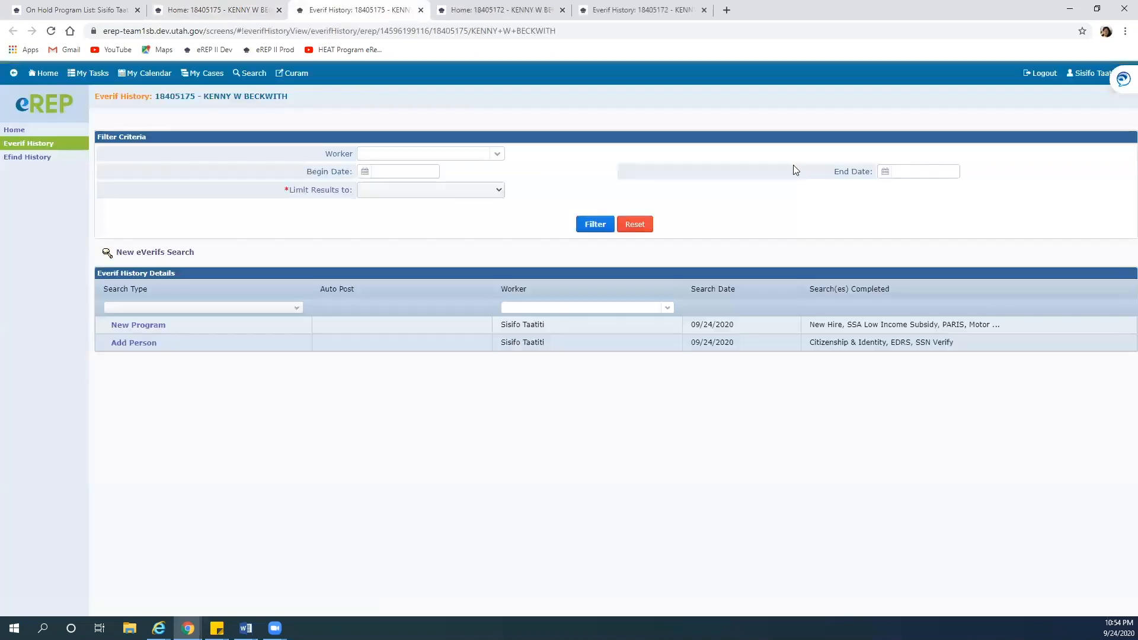
left_click(140, 326)
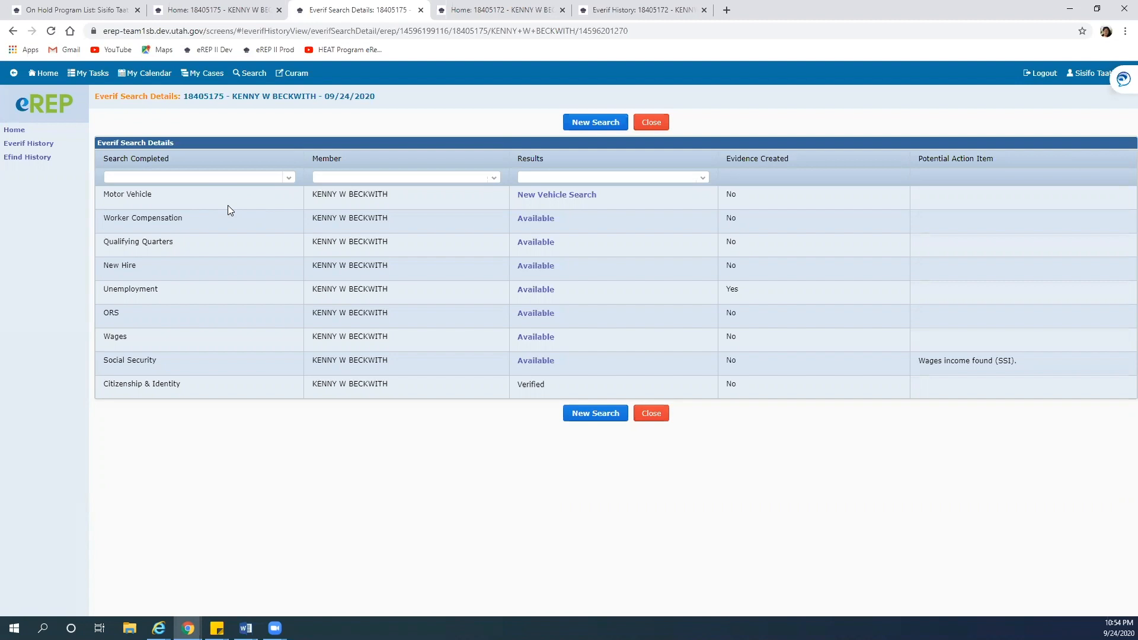
View and close the Worker Compensation results, then the New Hire results
left_click(527, 219)
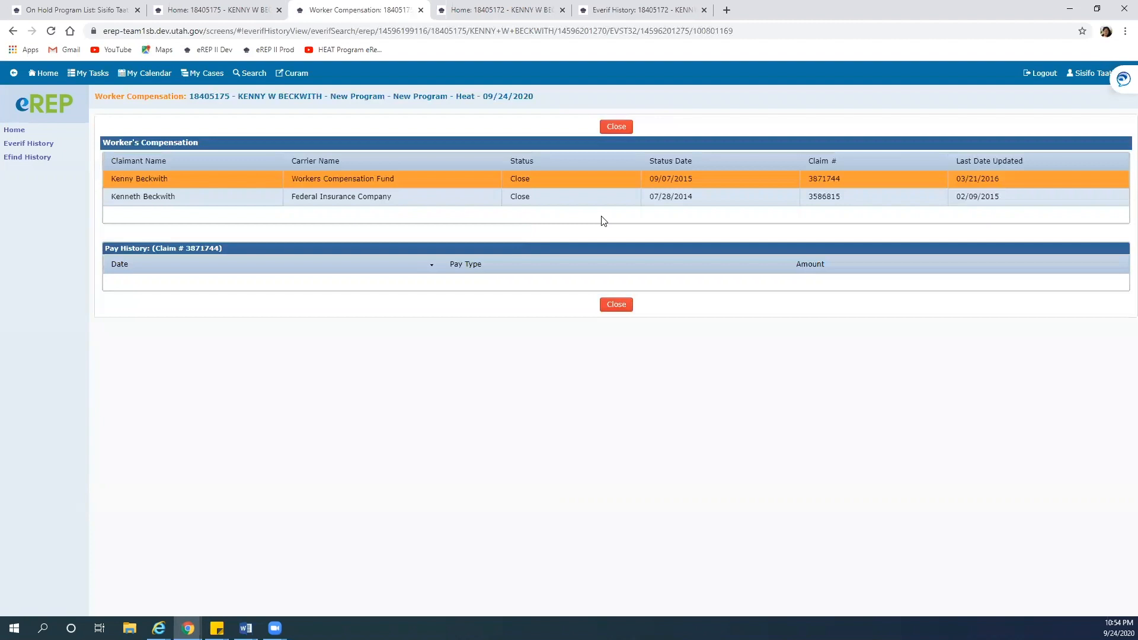
left_click(616, 304)
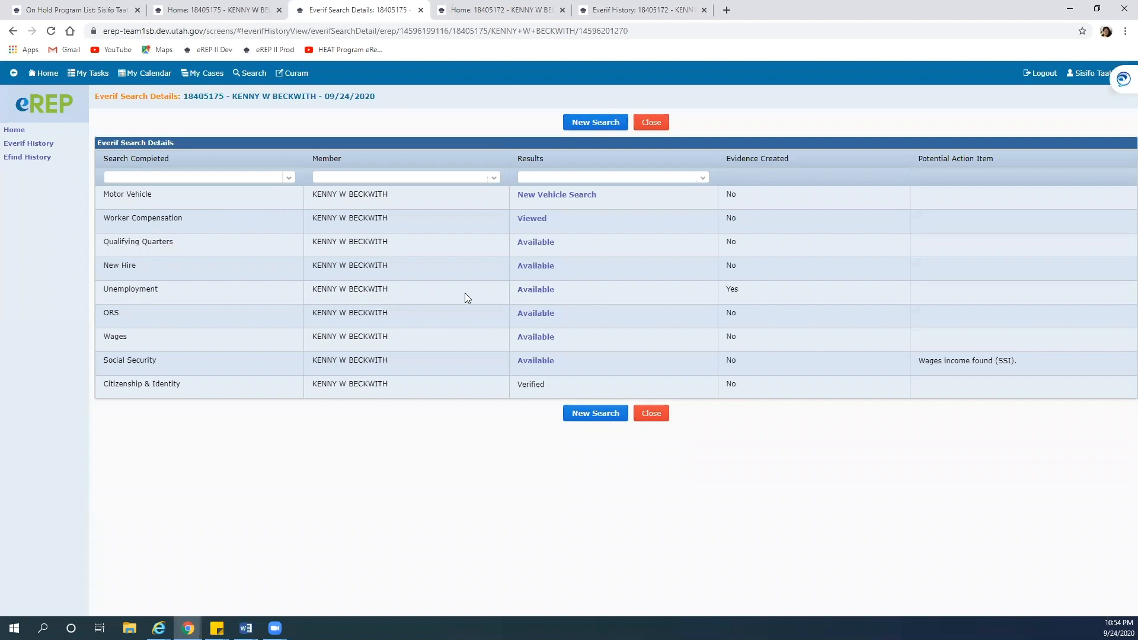
left_click(520, 267)
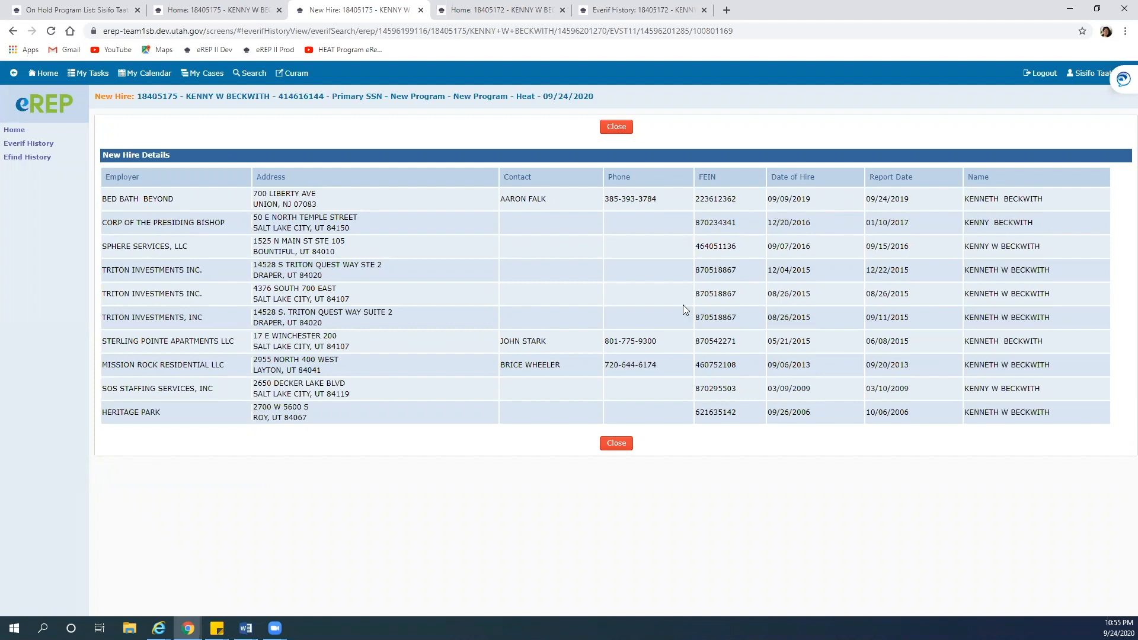
left_click(615, 443)
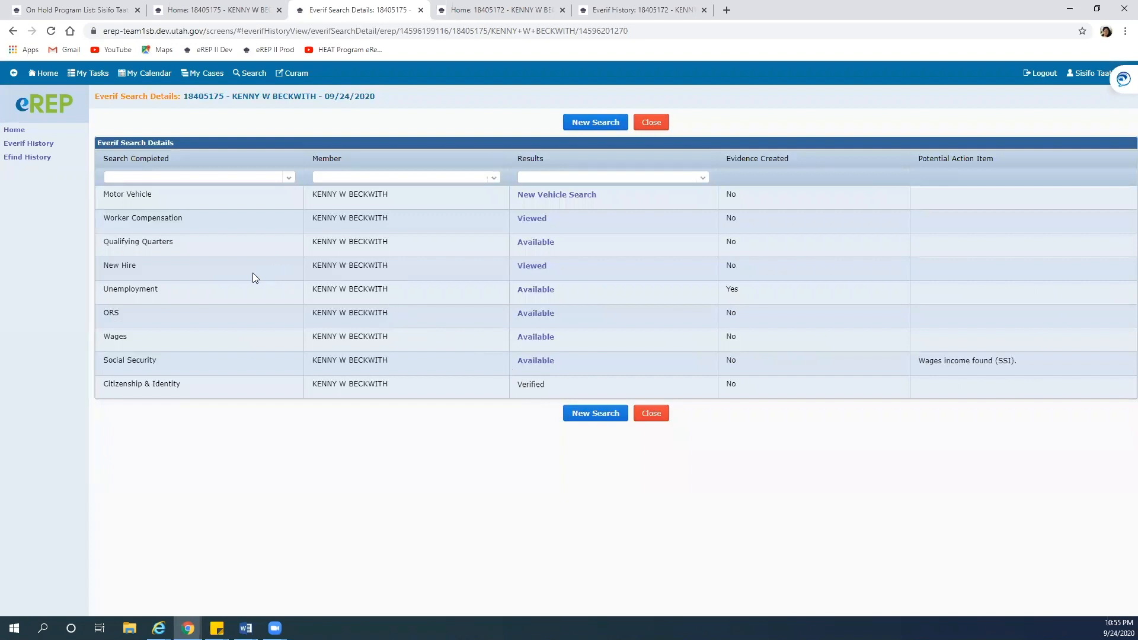
View and close the Unemployment Insurance results, then the ORS cooperation results
left_click(536, 291)
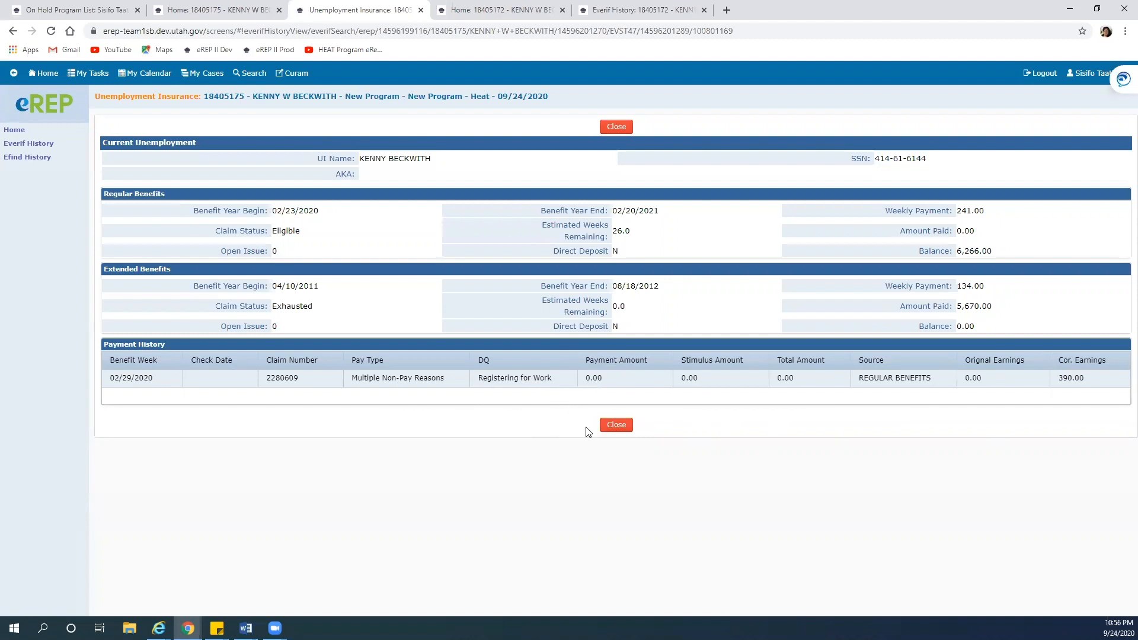
left_click(615, 424)
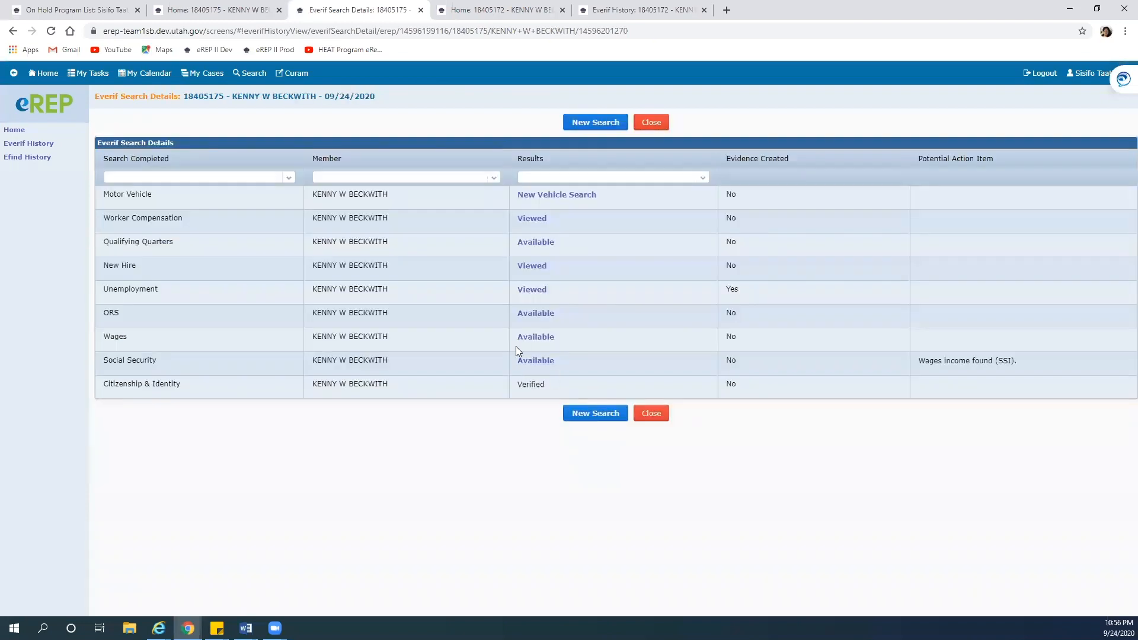
left_click(521, 317)
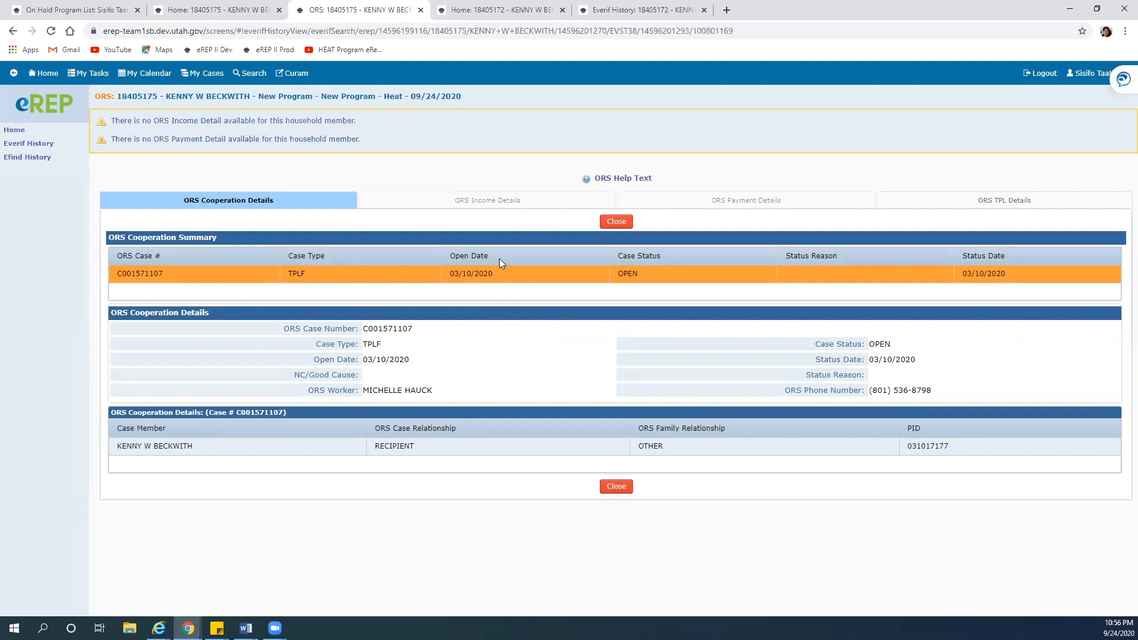
left_click(616, 223)
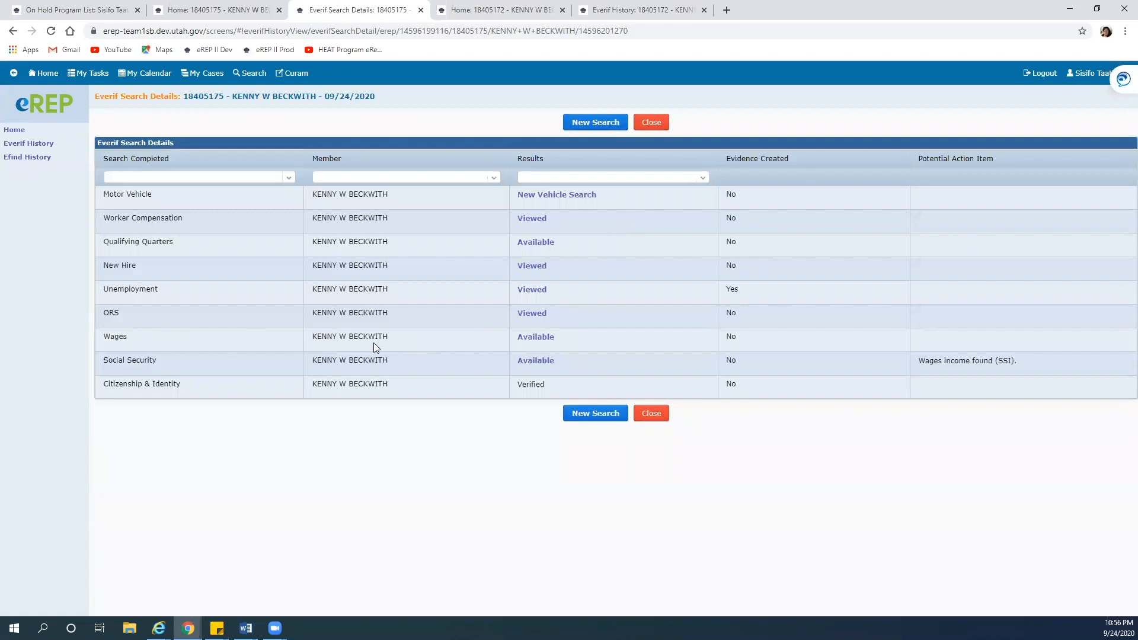
Open the Wages results, inspect the Bed Bath & Beyond wage quarters, and close
left_click(532, 338)
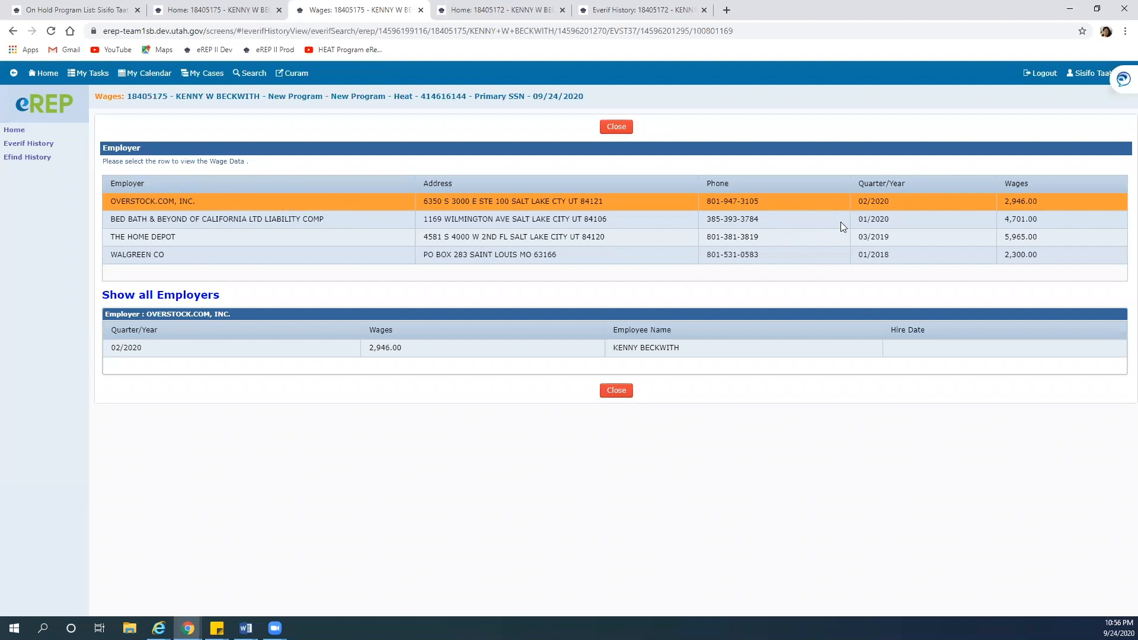
left_click(293, 219)
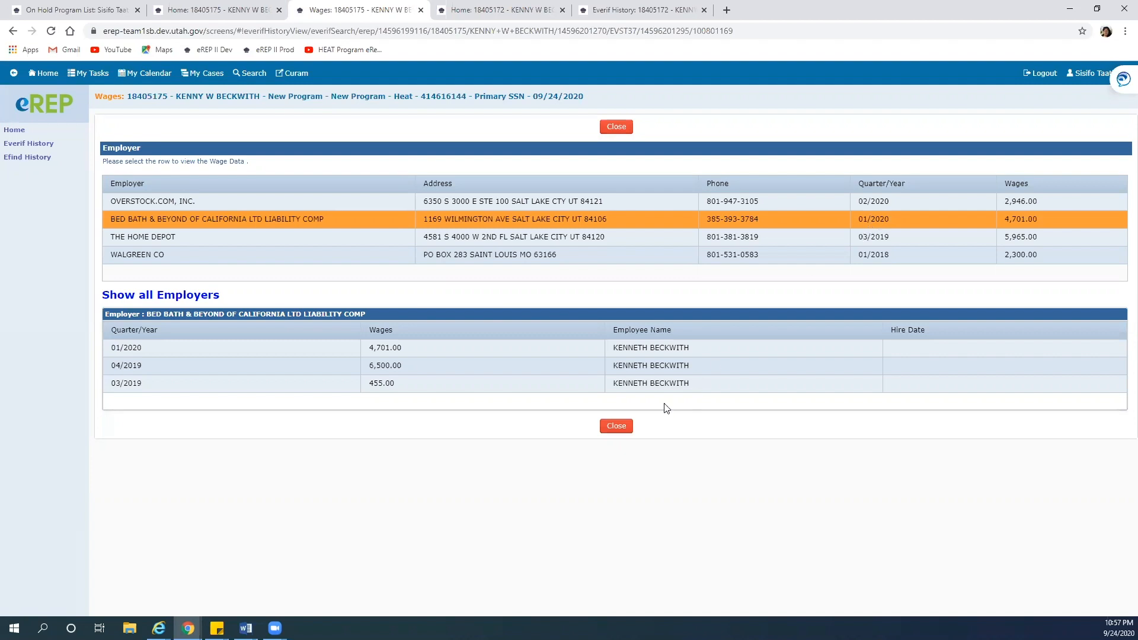
left_click(614, 426)
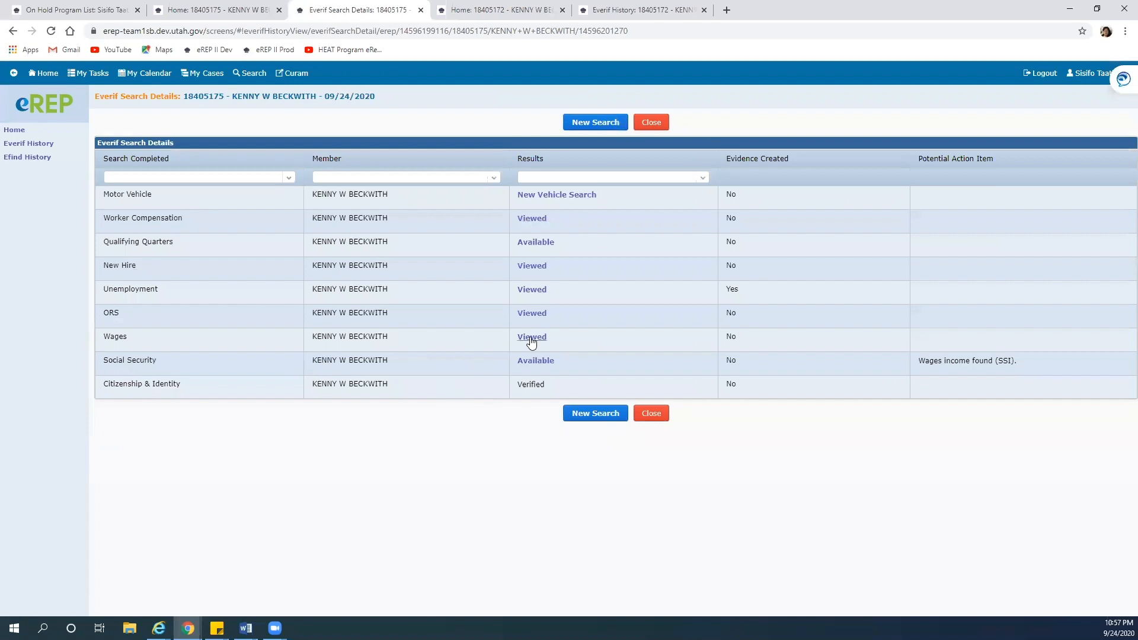
Recheck the New Hire employment records, then open the Social Security results
left_click(525, 268)
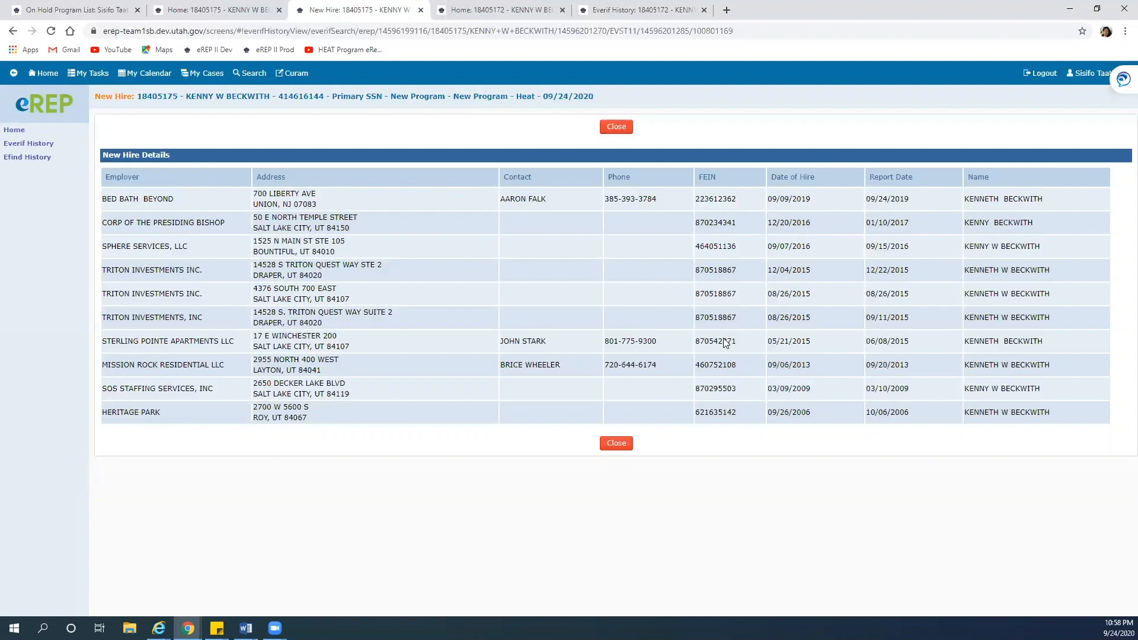
left_click(621, 445)
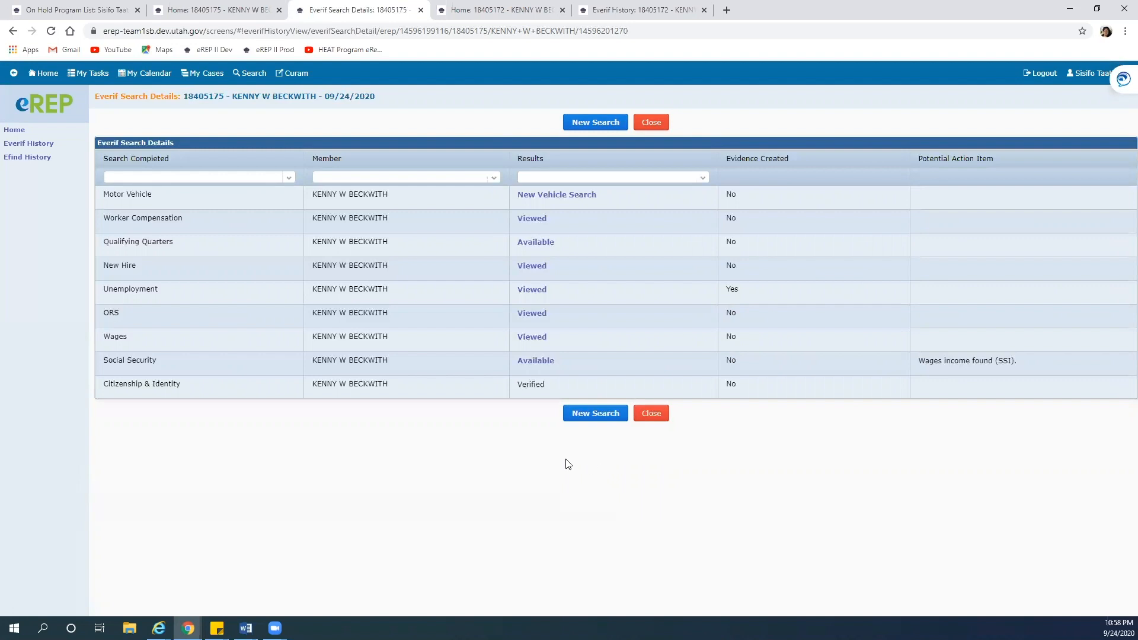
left_click(528, 364)
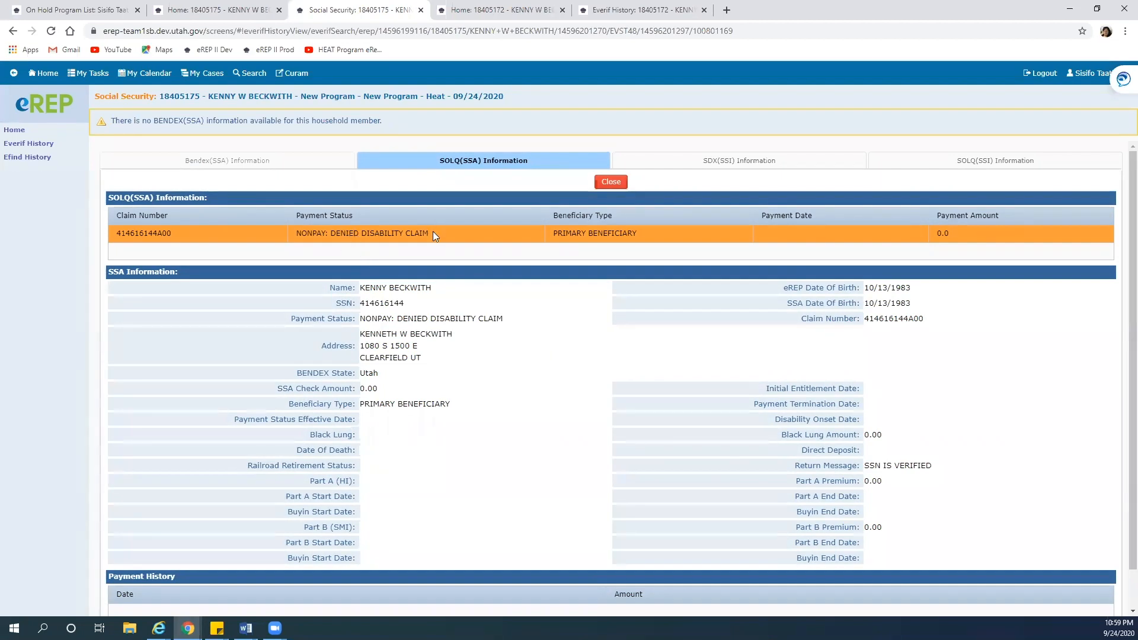
Close the Social Security SOLQ details and the search details to reach eVerif History
scroll(445, 401, "down", 2)
scroll(446, 406, "up", 2)
left_click(613, 183)
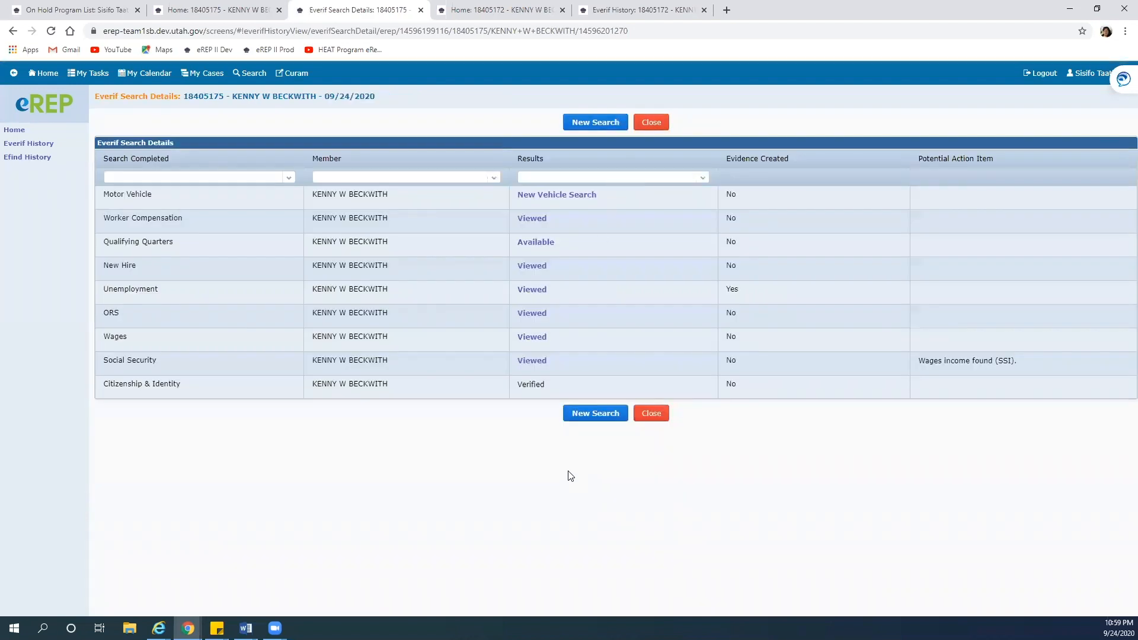
left_click(651, 414)
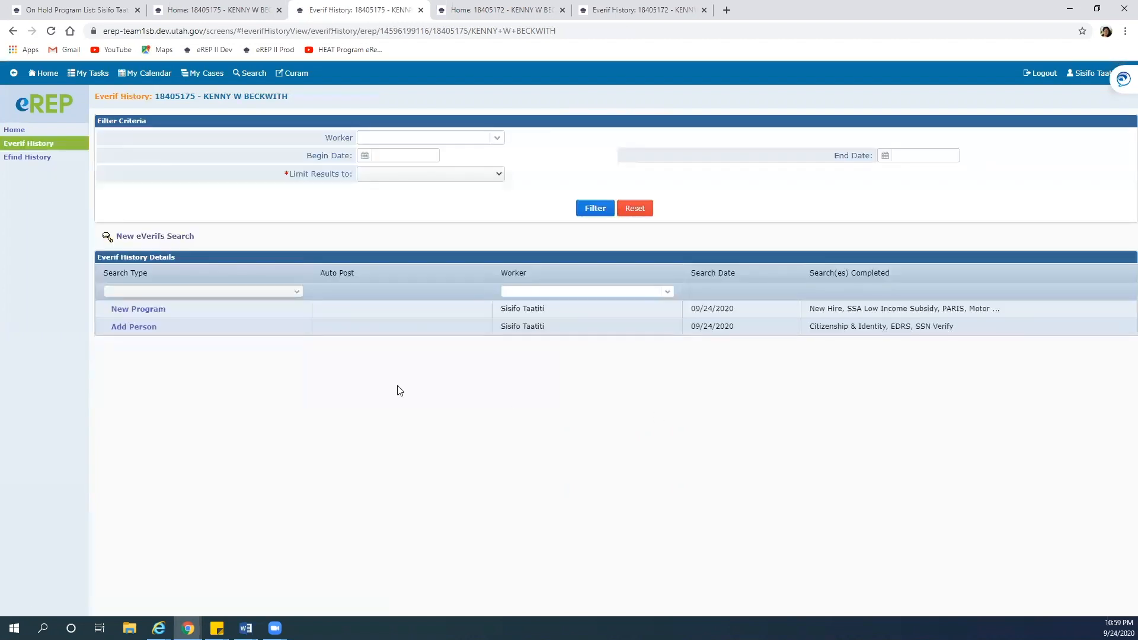
left_click(223, 8)
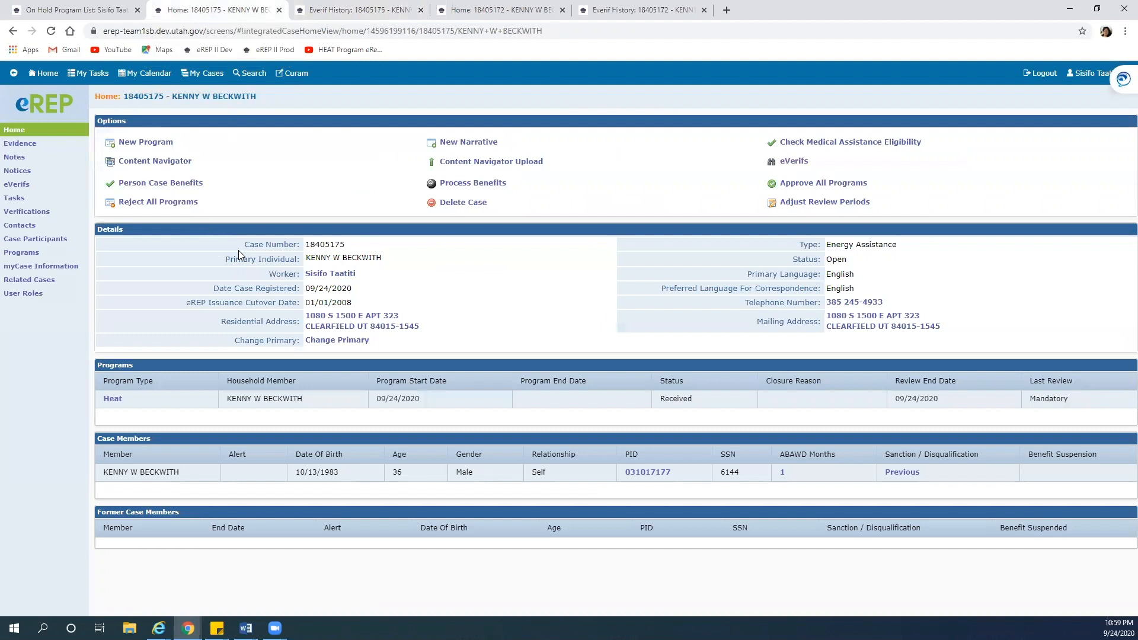
left_click(46, 143)
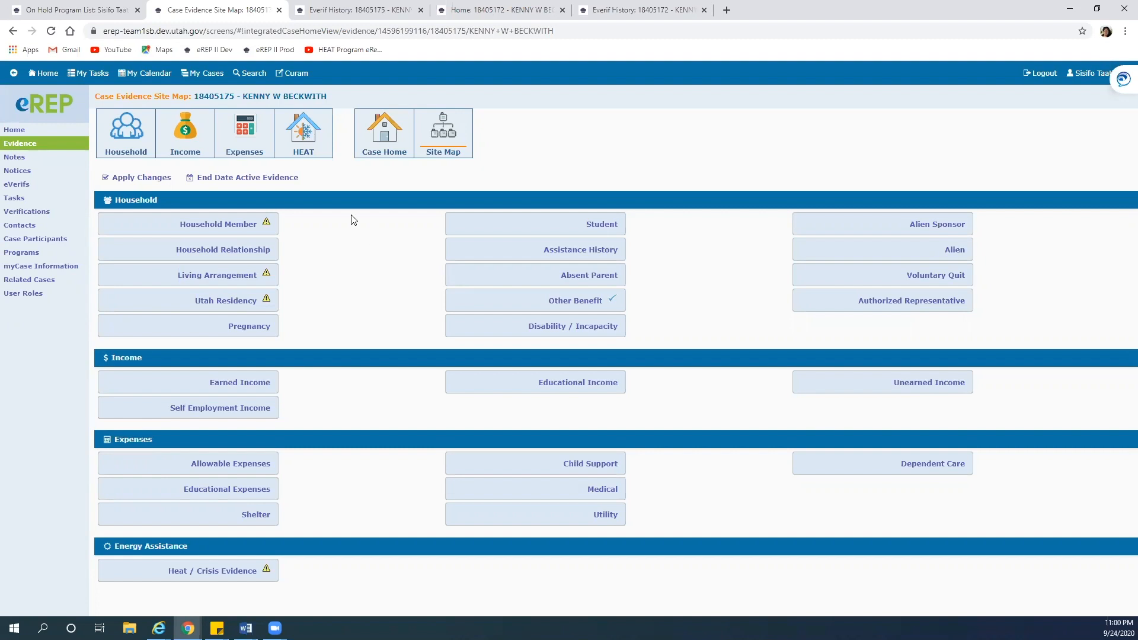
Select all four pending evidence records and apply the changes
left_click(153, 179)
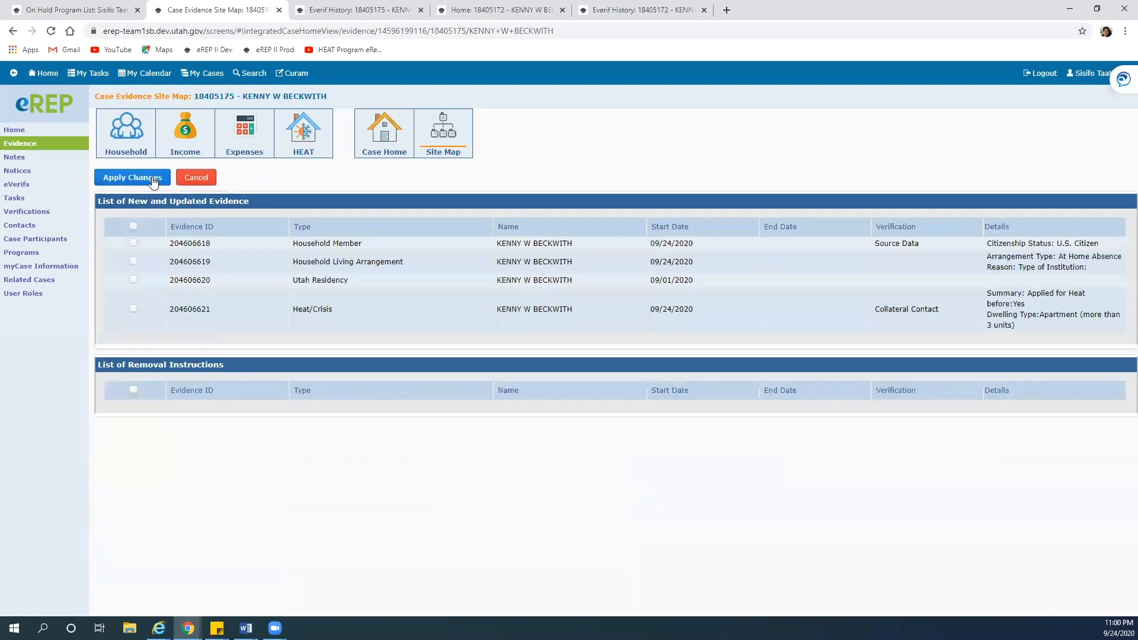
left_click(133, 226)
left_click(130, 177)
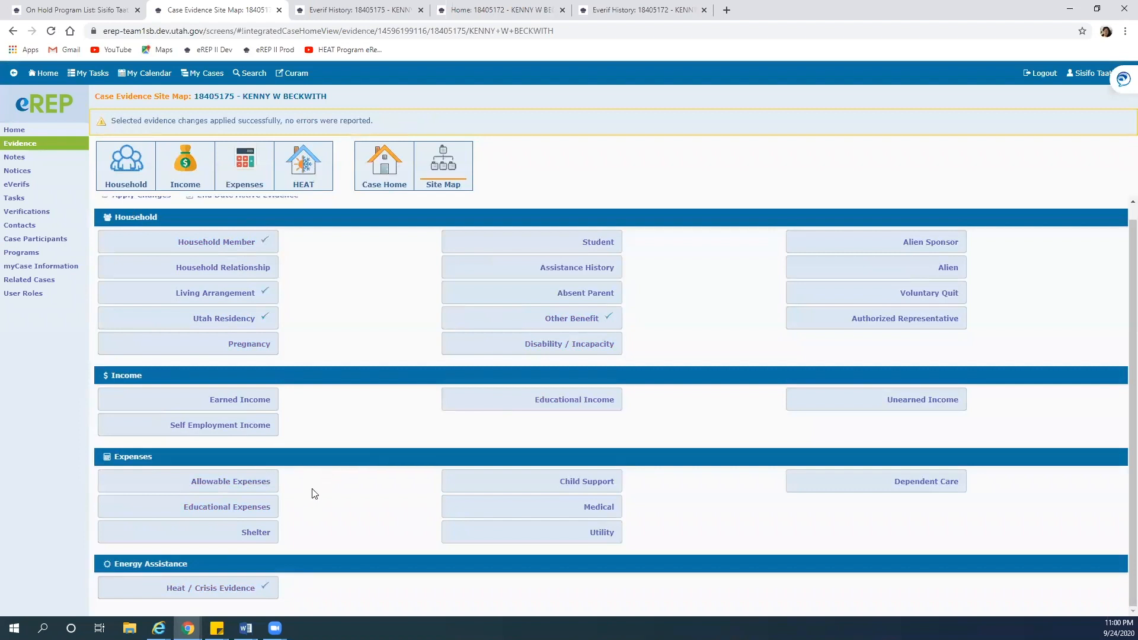
Review the active Heat/Crisis evidence record (starting 09/24/2020, Collateral Contact verification), then close it
left_click(237, 584)
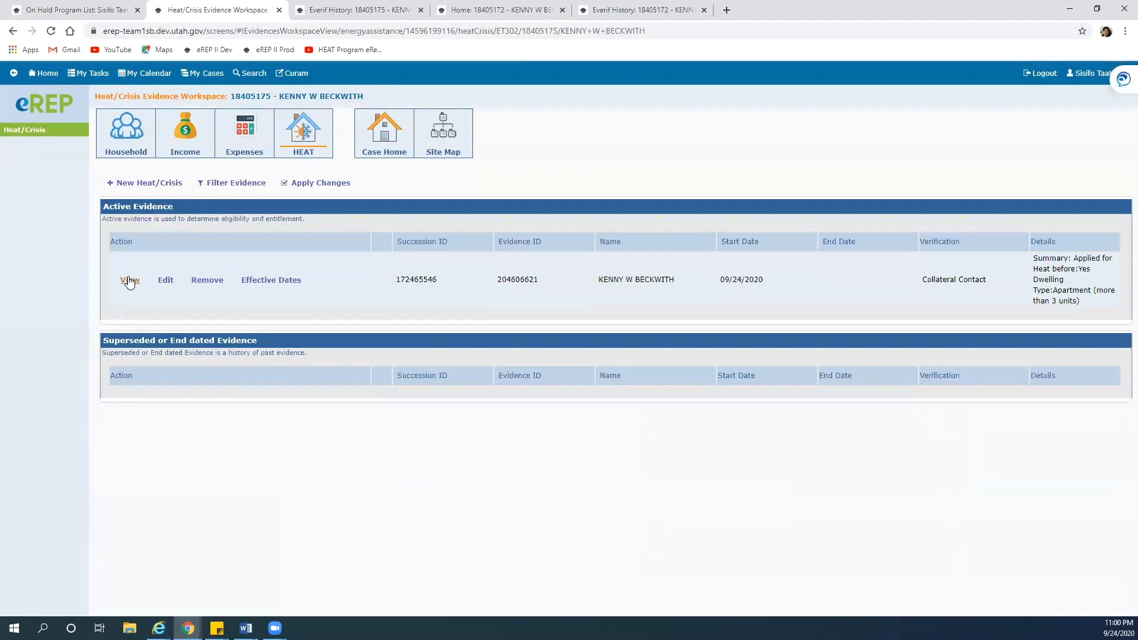
left_click(129, 279)
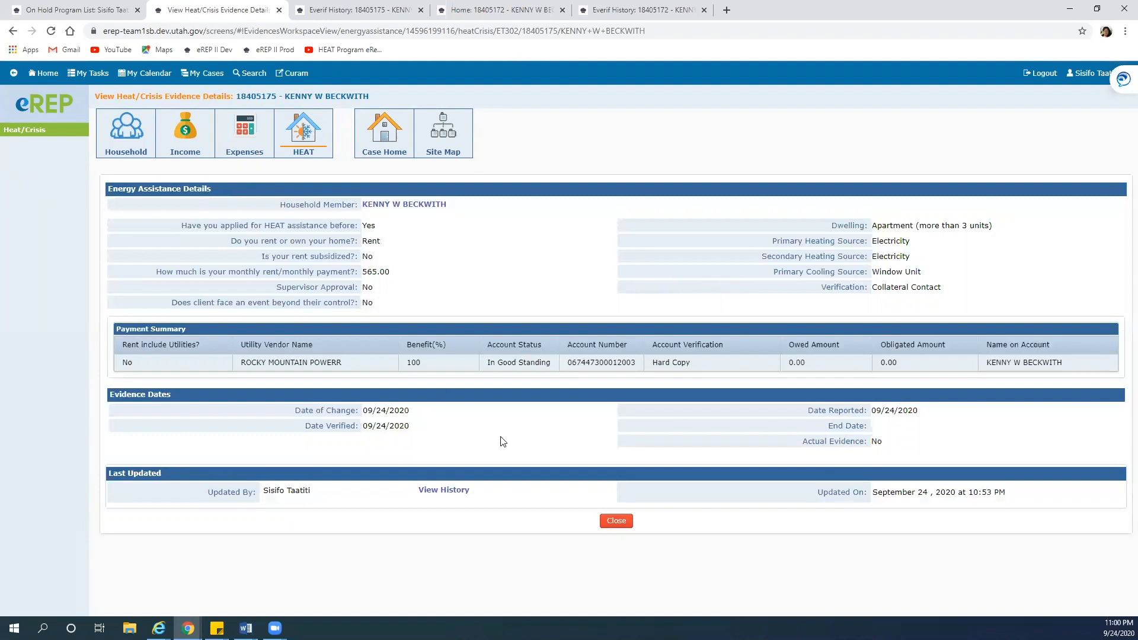
left_click(604, 521)
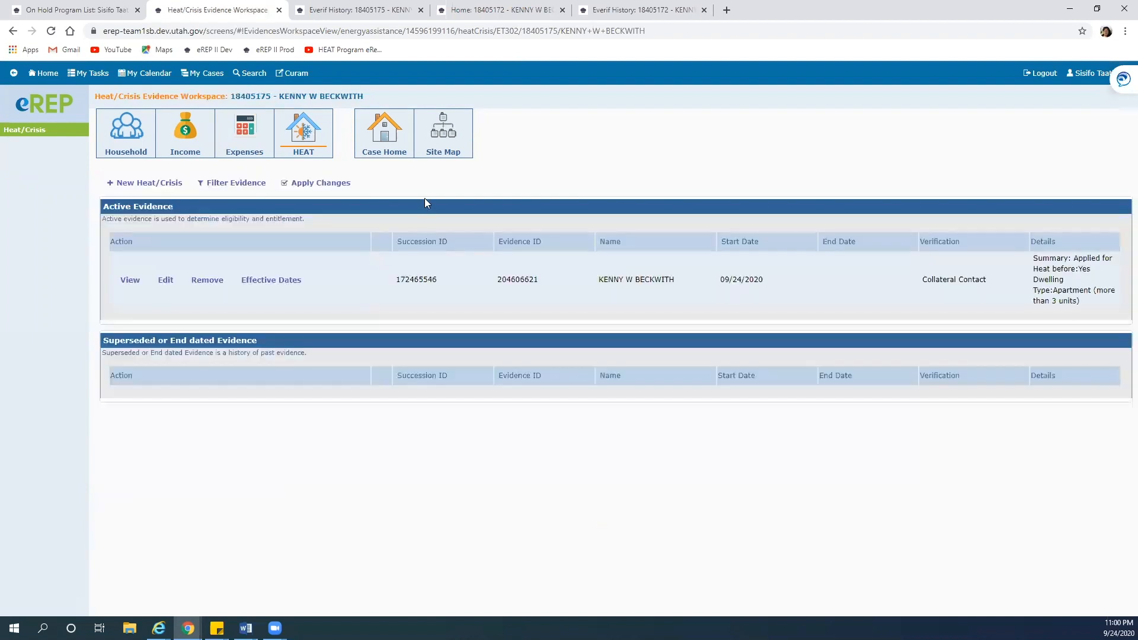
Check Heat eligibility as of the program start date, returning a 550.00 Energy Assistance Benefit
left_click(381, 146)
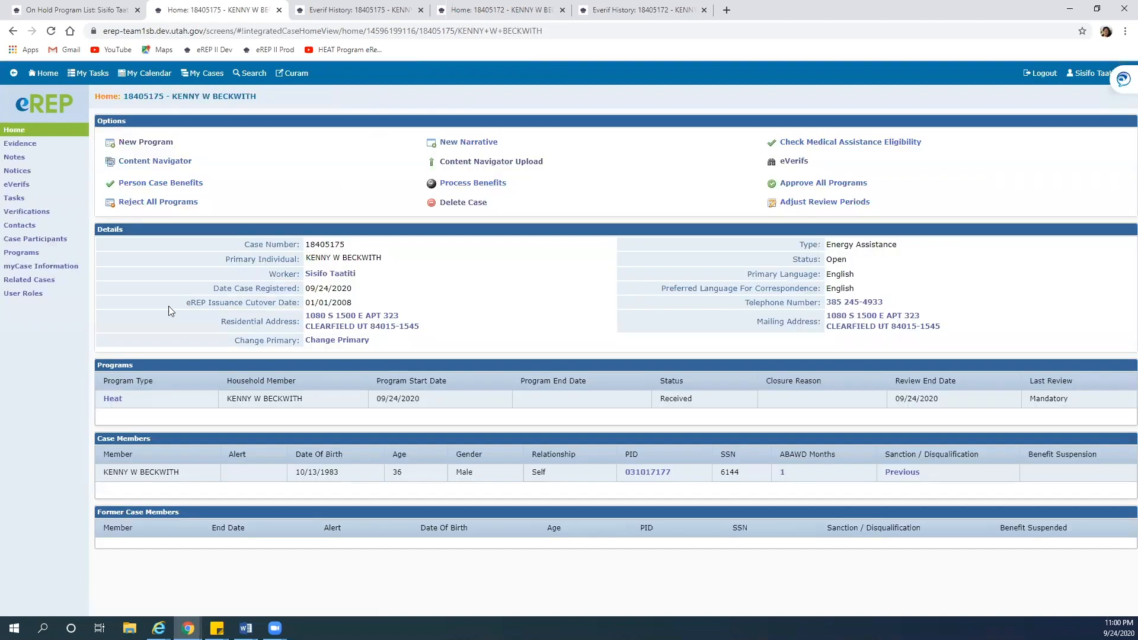
left_click(113, 399)
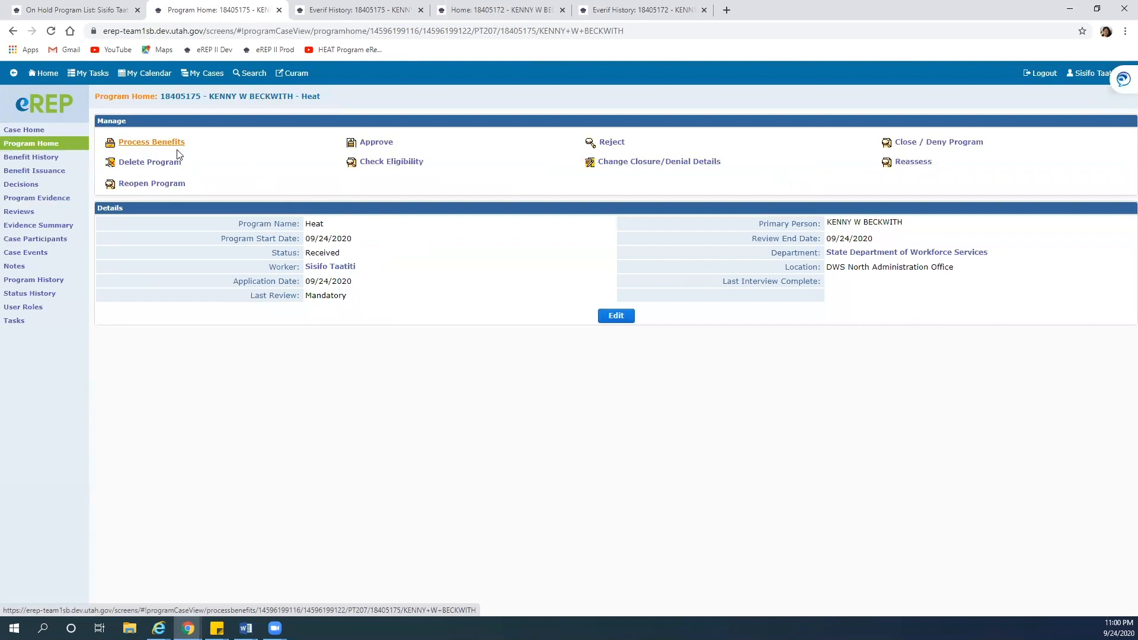
left_click(403, 171)
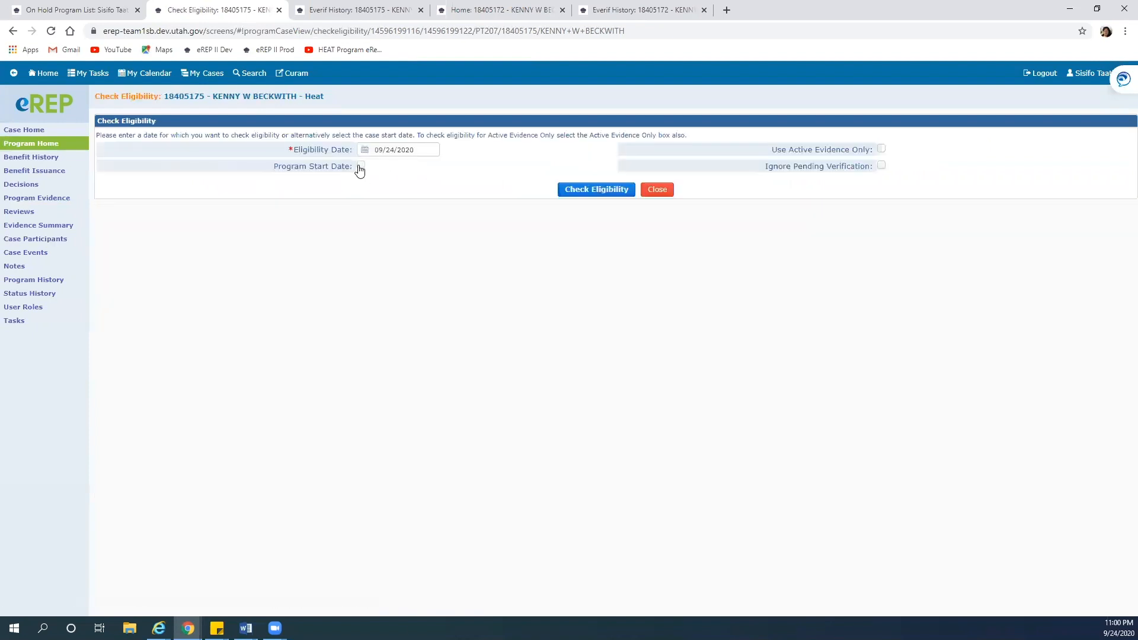
left_click(360, 166)
left_click(598, 190)
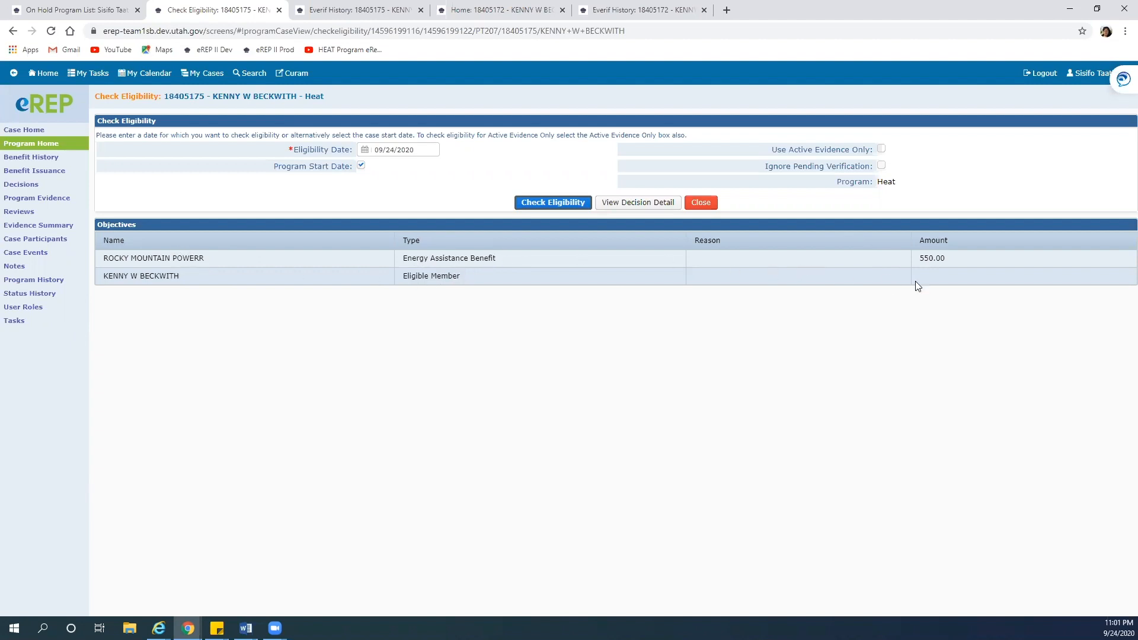
Inspect the Heat benefit calculation: 300.00 income formula plus 250.00 energy burden, paid to the power company
left_click(632, 201)
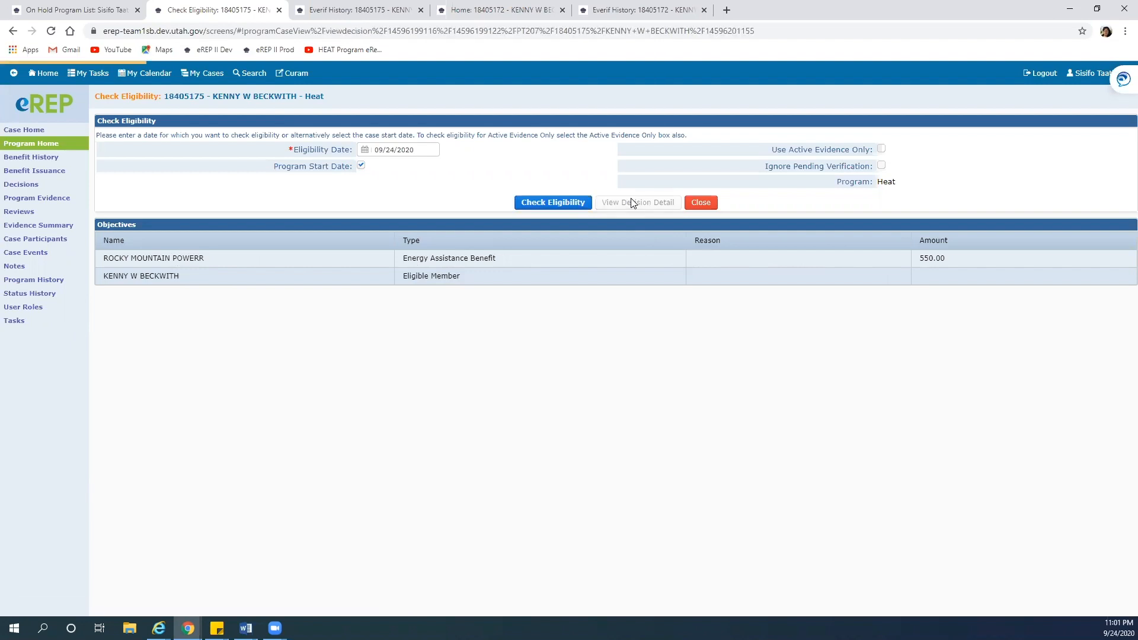
scroll(595, 275, "down", 1)
scroll(595, 275, "up", 1)
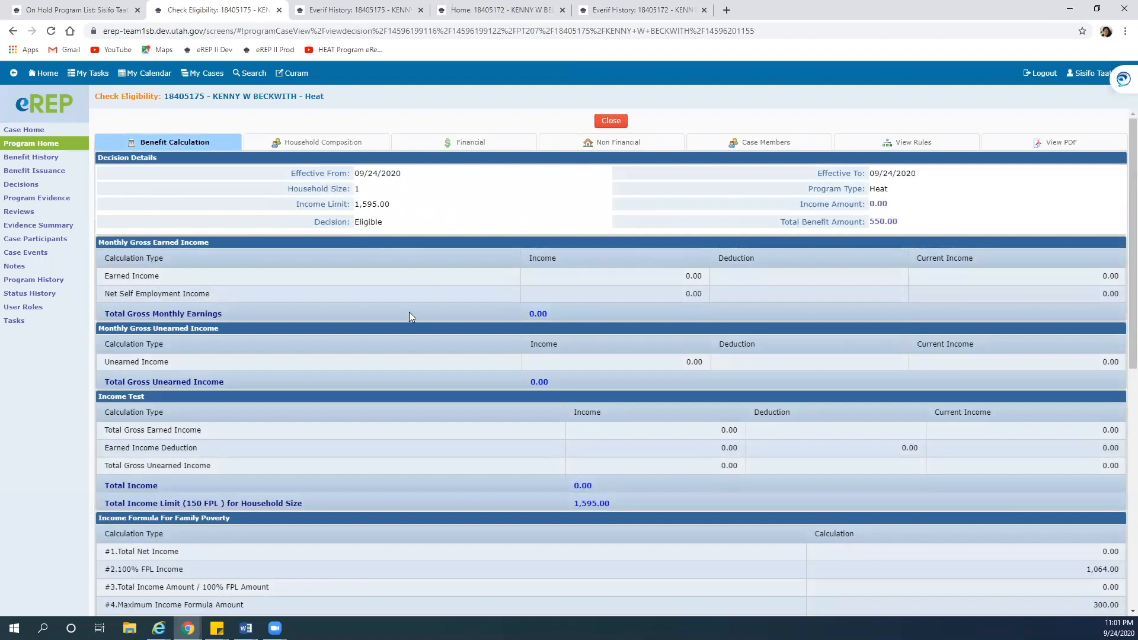
scroll(409, 312, "down", 8)
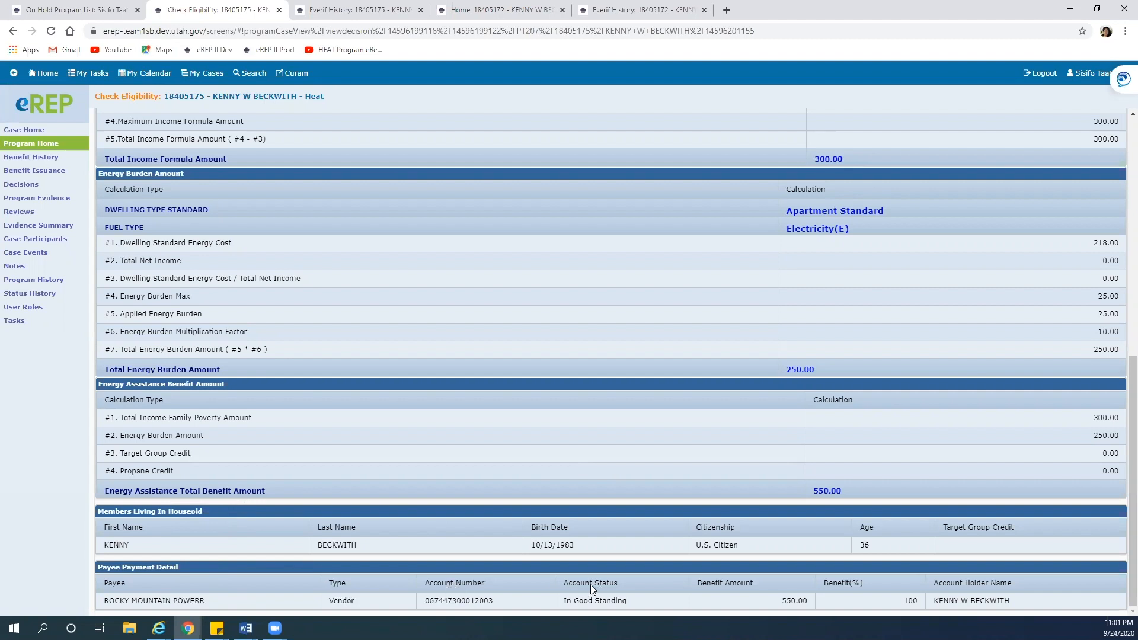
scroll(590, 585, "up", 8)
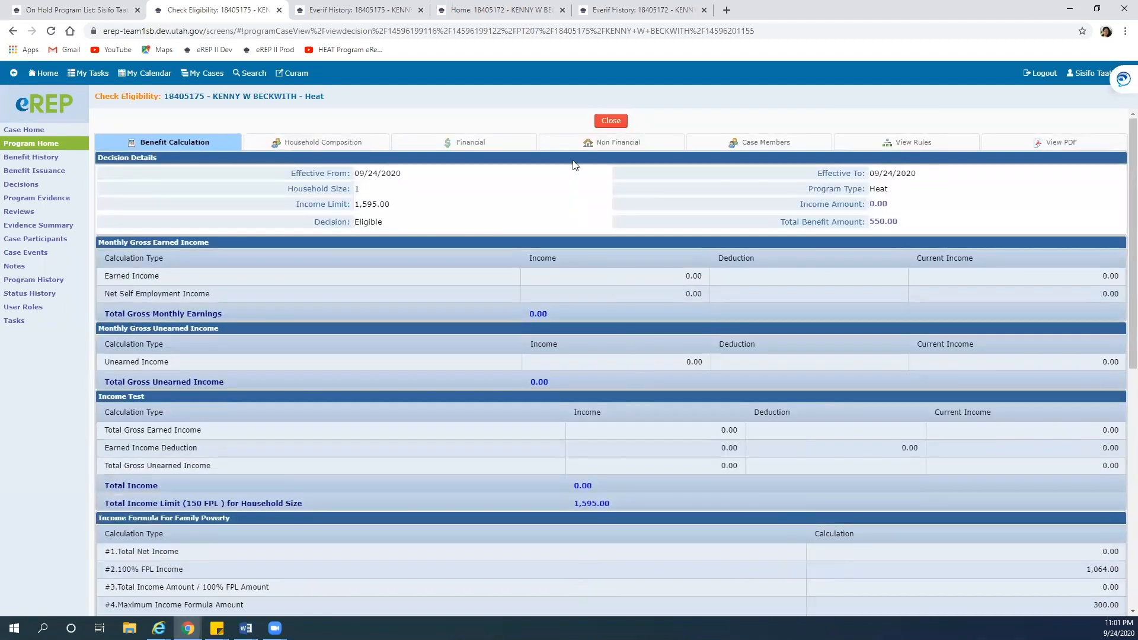
Read the two-page Heat Benefit Calculation Summary PDF (income limit 1,595.00, total 550.00), then close it
left_click(611, 122)
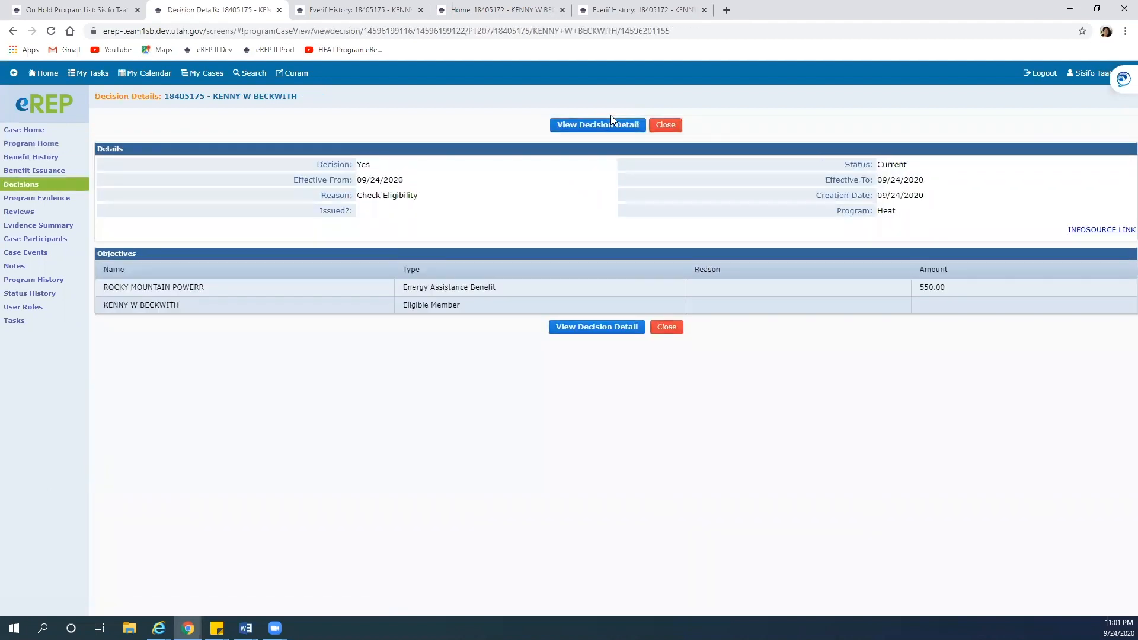
left_click(621, 329)
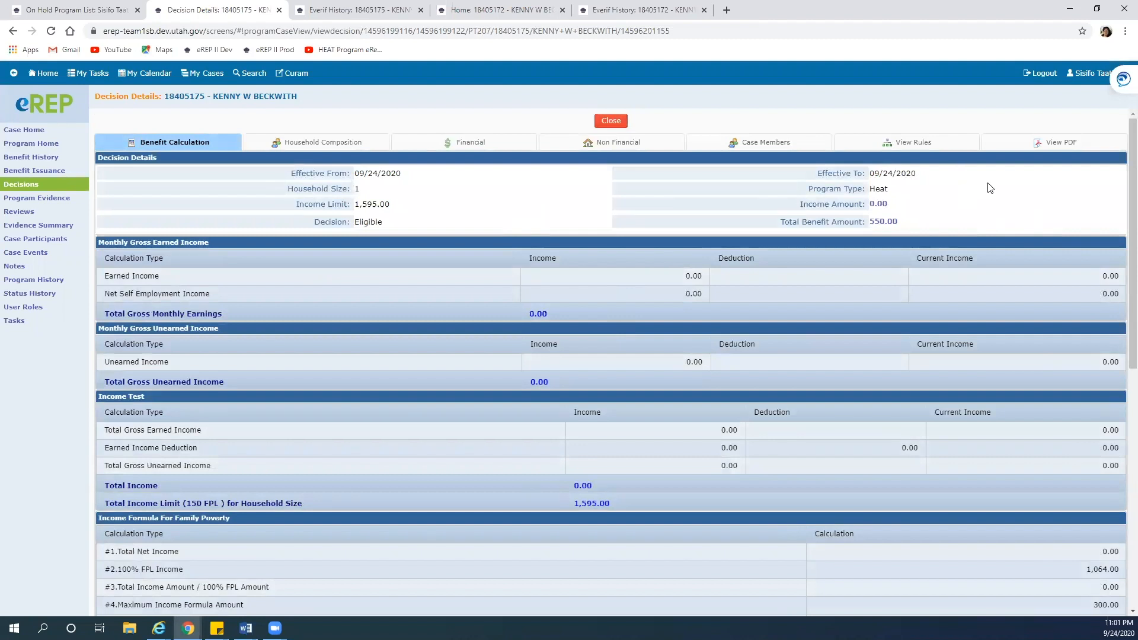
left_click(1047, 144)
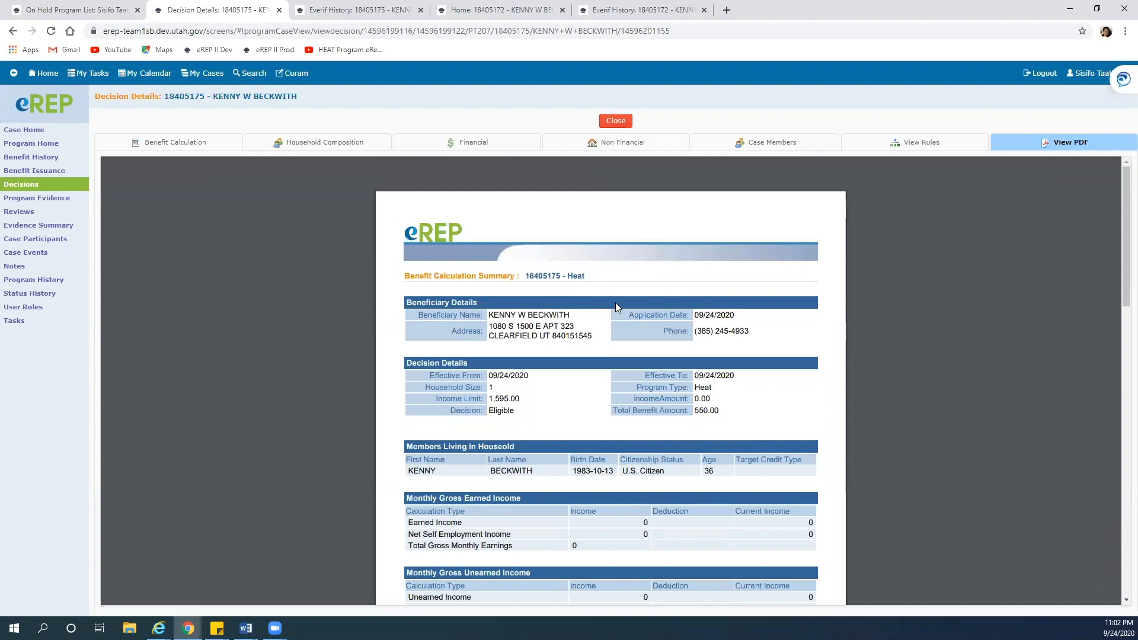
scroll(616, 304, "down", 3)
scroll(617, 306, "down", 15)
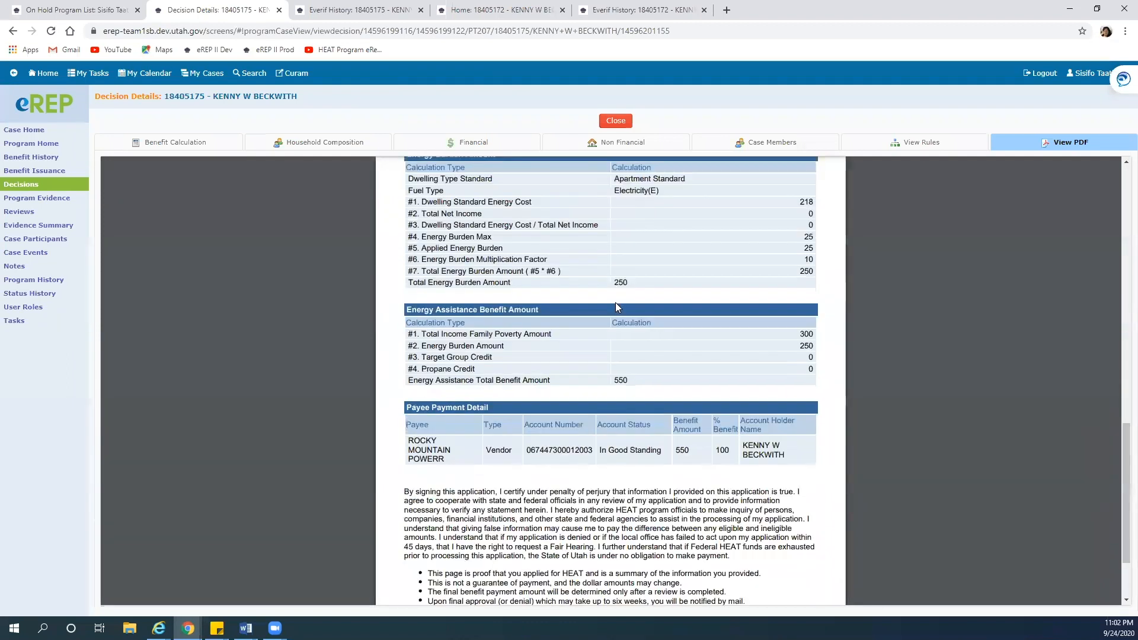
scroll(551, 391, "up", 9)
scroll(525, 320, "down", 3)
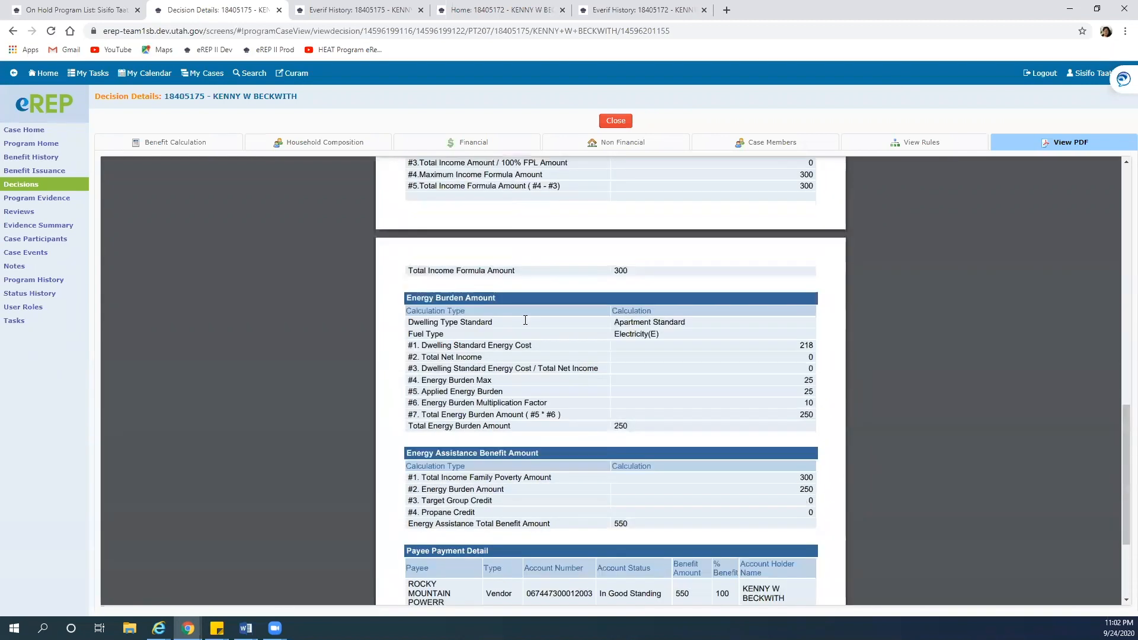
scroll(525, 320, "down", 4)
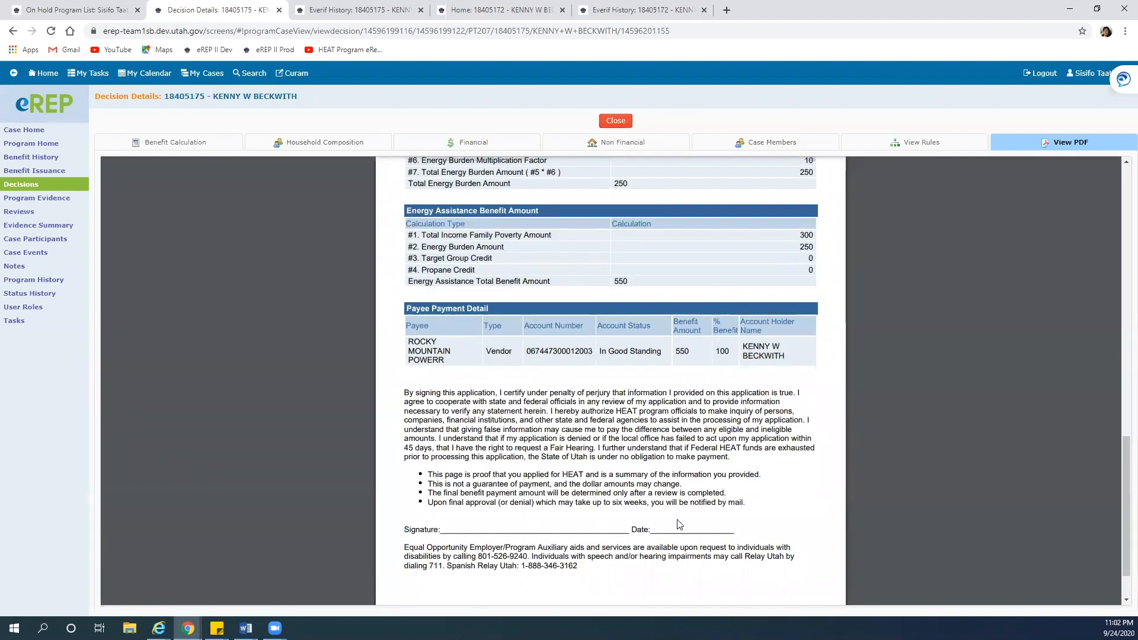
scroll(593, 529, "up", 11)
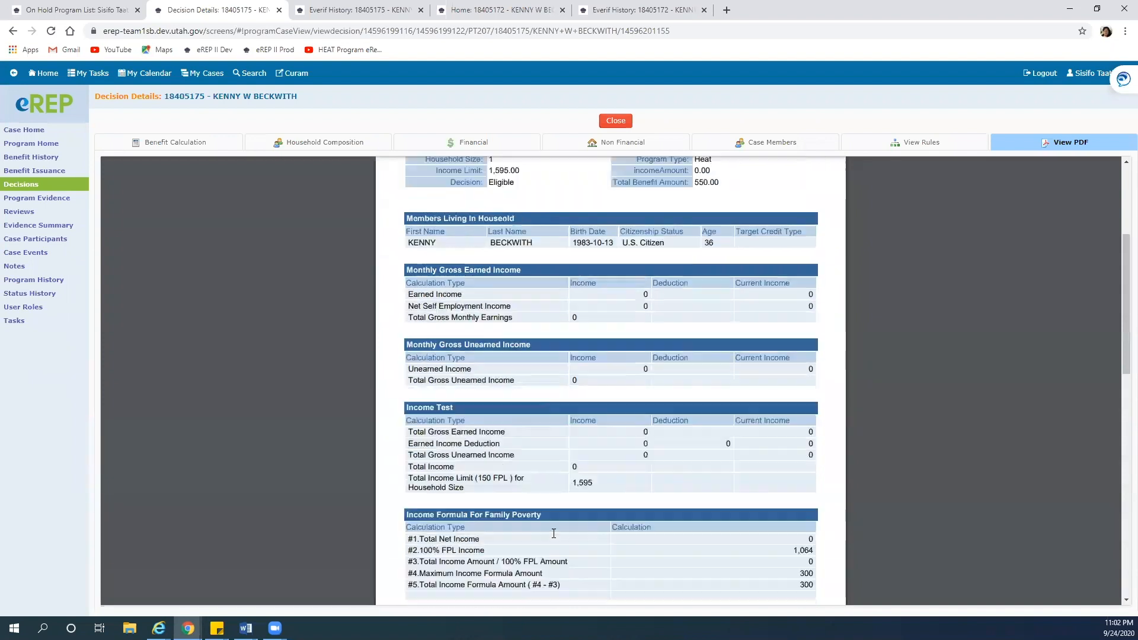
scroll(554, 533, "up", 4)
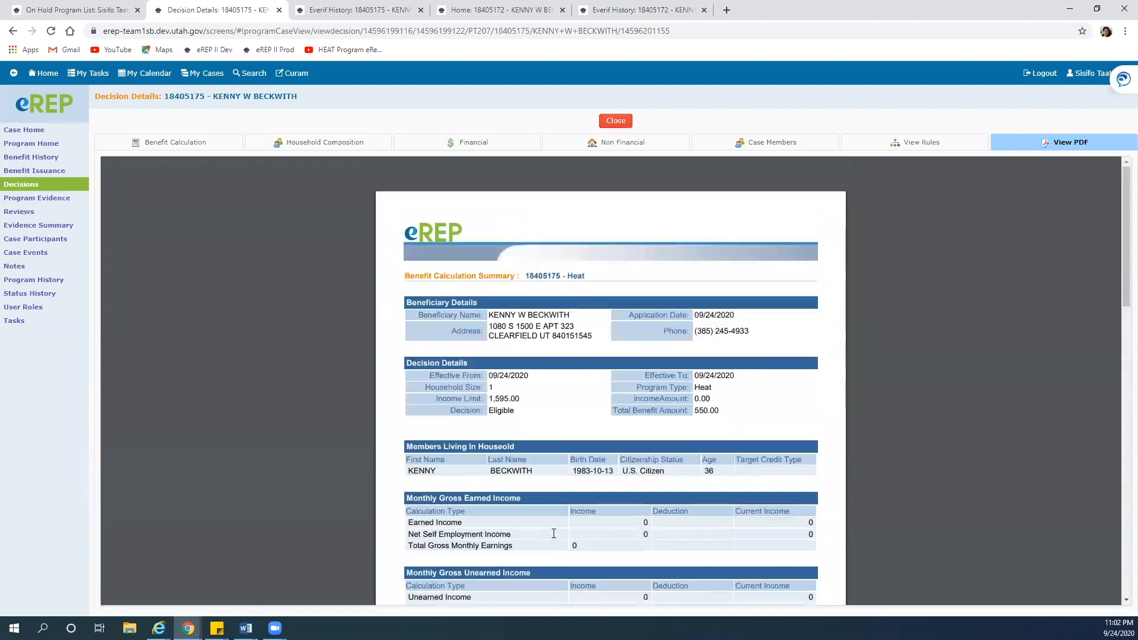
left_click(614, 120)
Process the Heat program's benefits and accept the eligible benefit summary
left_click(666, 125)
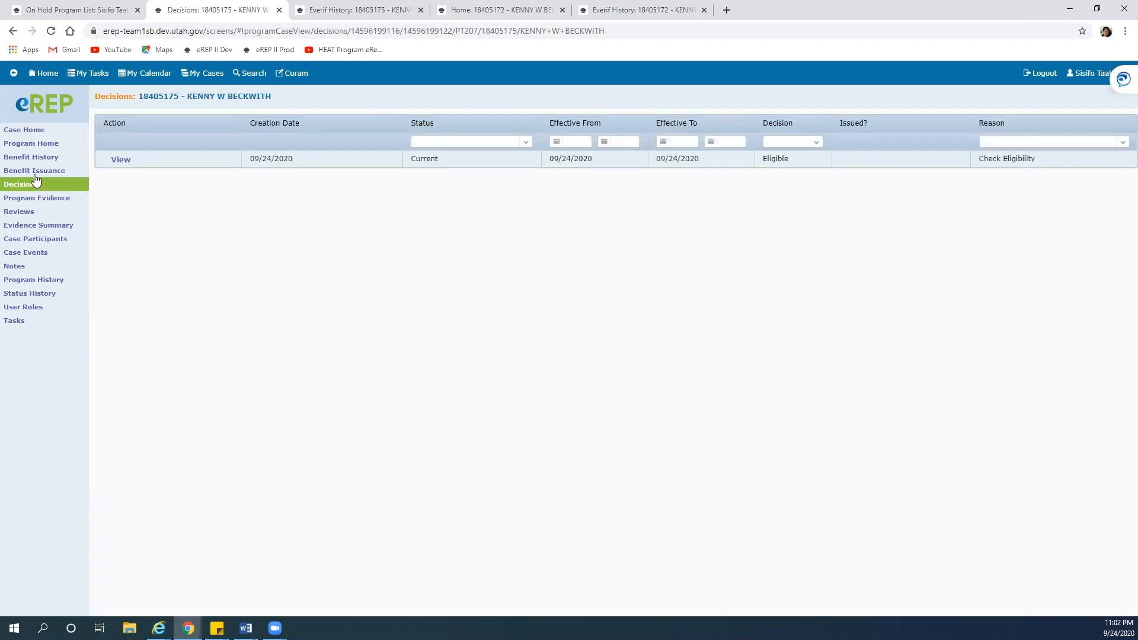
left_click(23, 144)
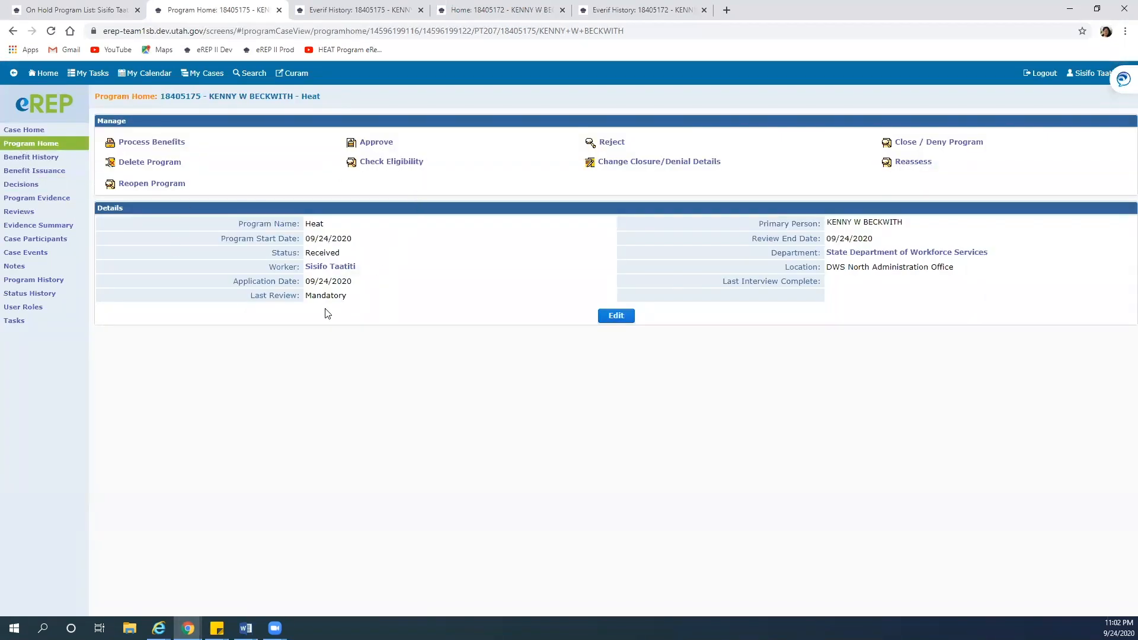
left_click(170, 143)
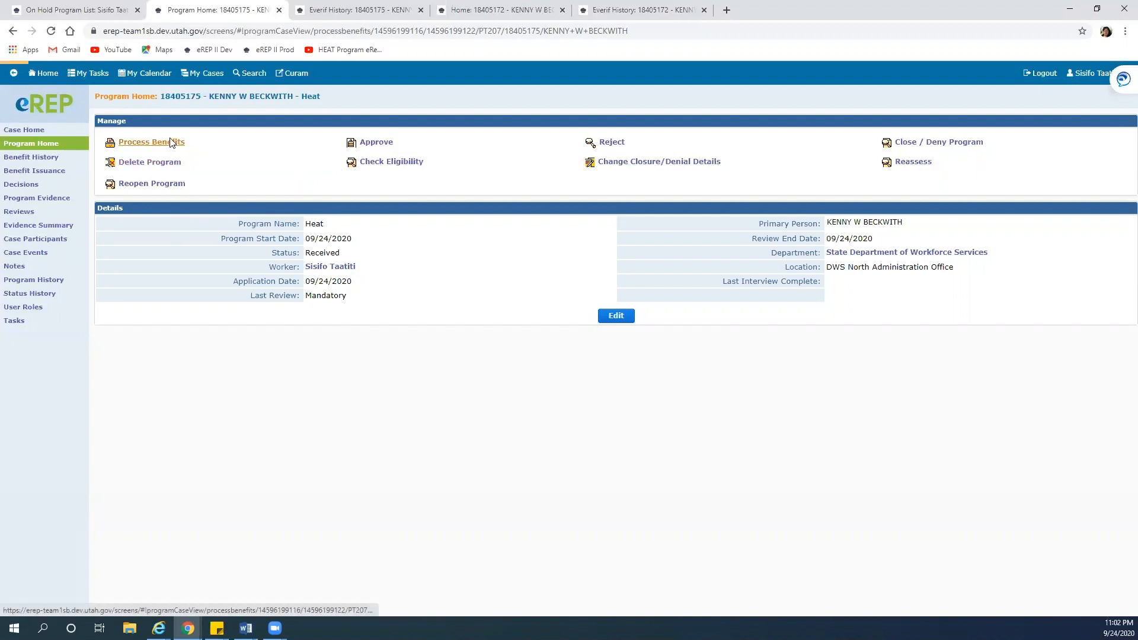
left_click(112, 156)
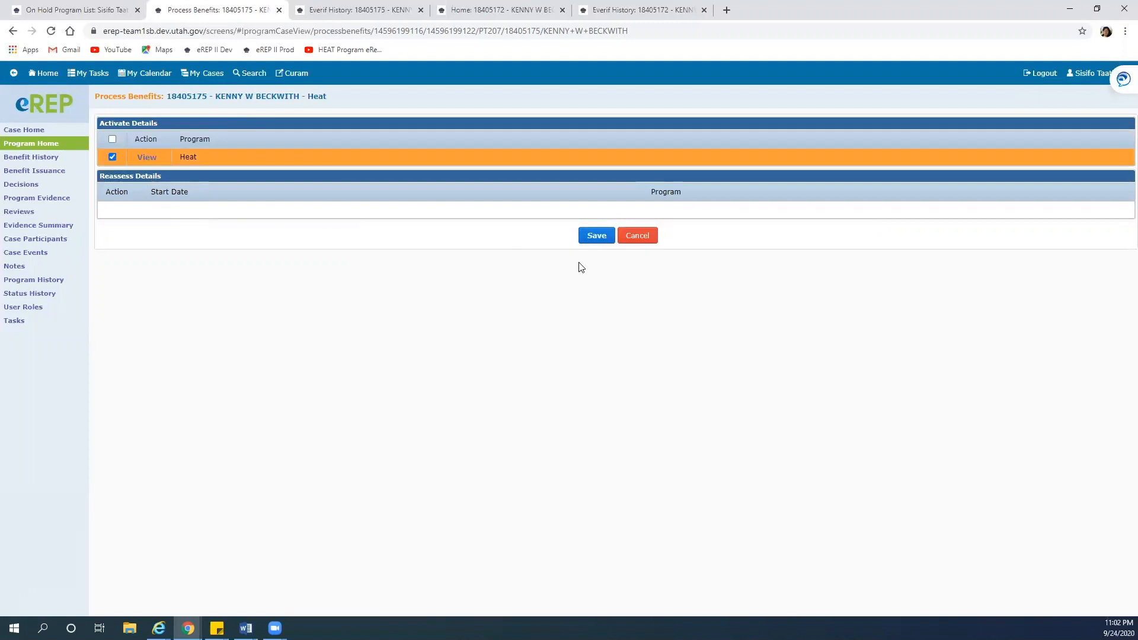
left_click(597, 239)
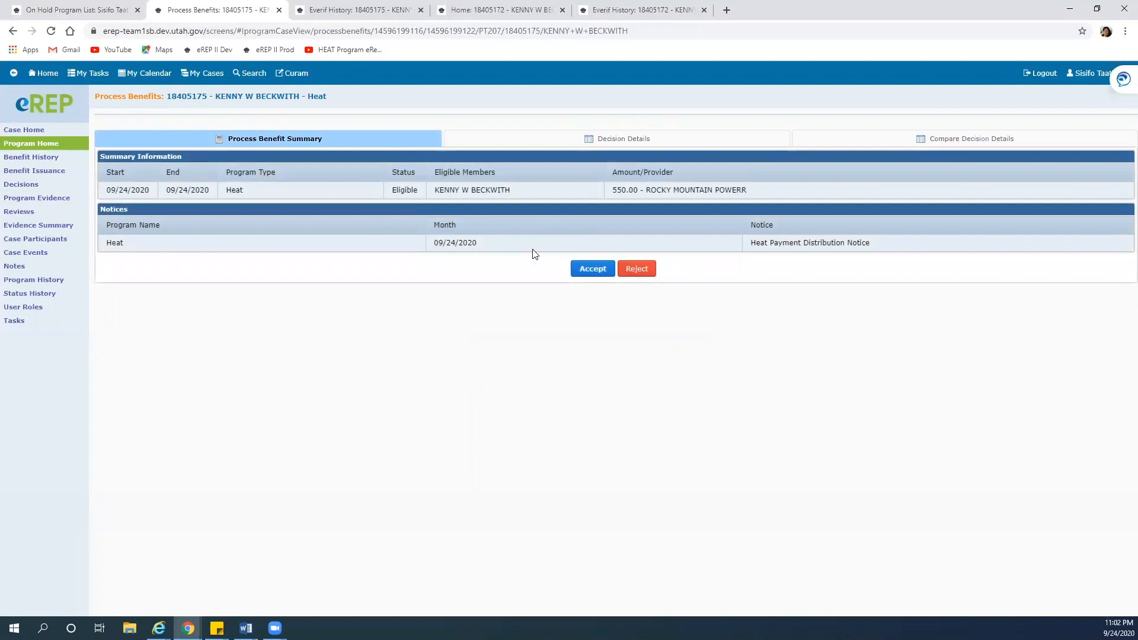
left_click(589, 270)
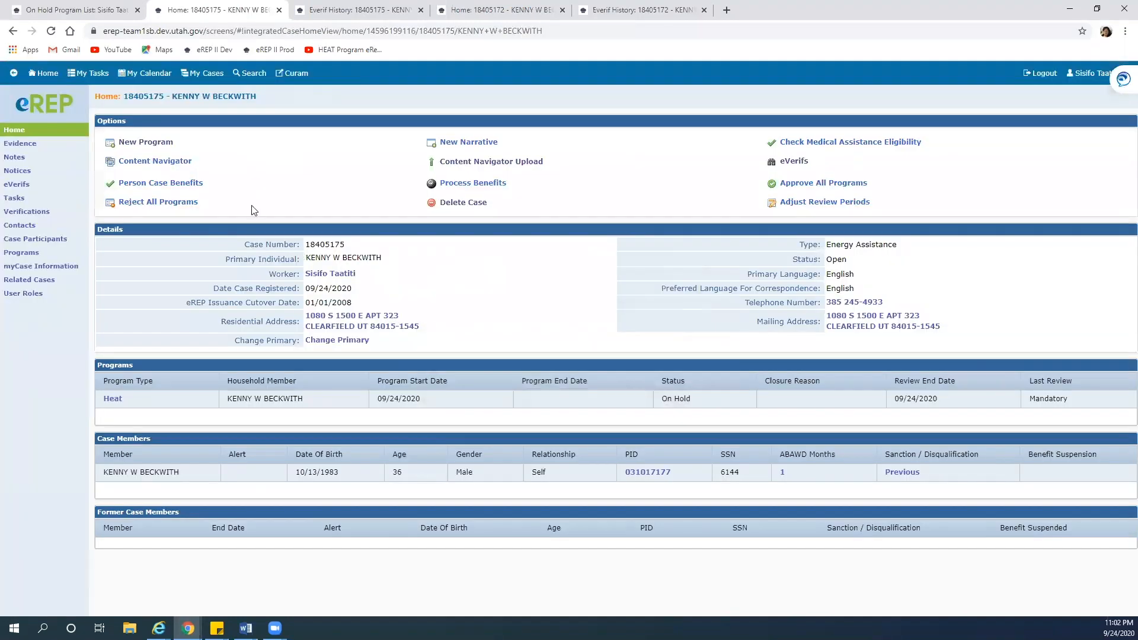
Leave benefit processing and return to the case home, where Heat shows On Hold
left_click(12, 31)
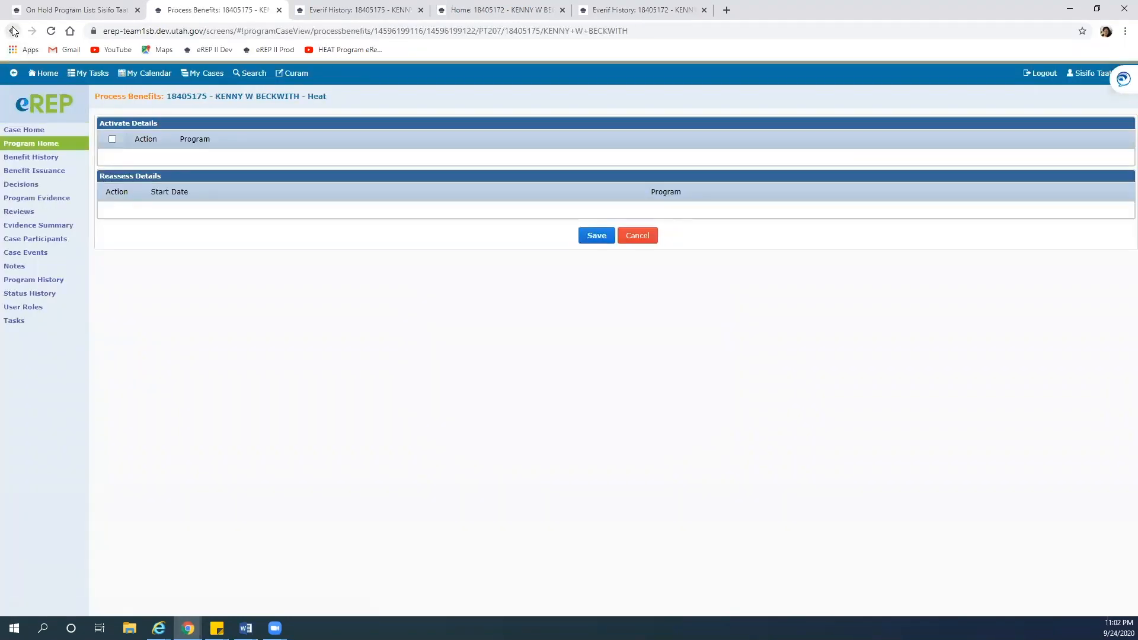
left_click(641, 237)
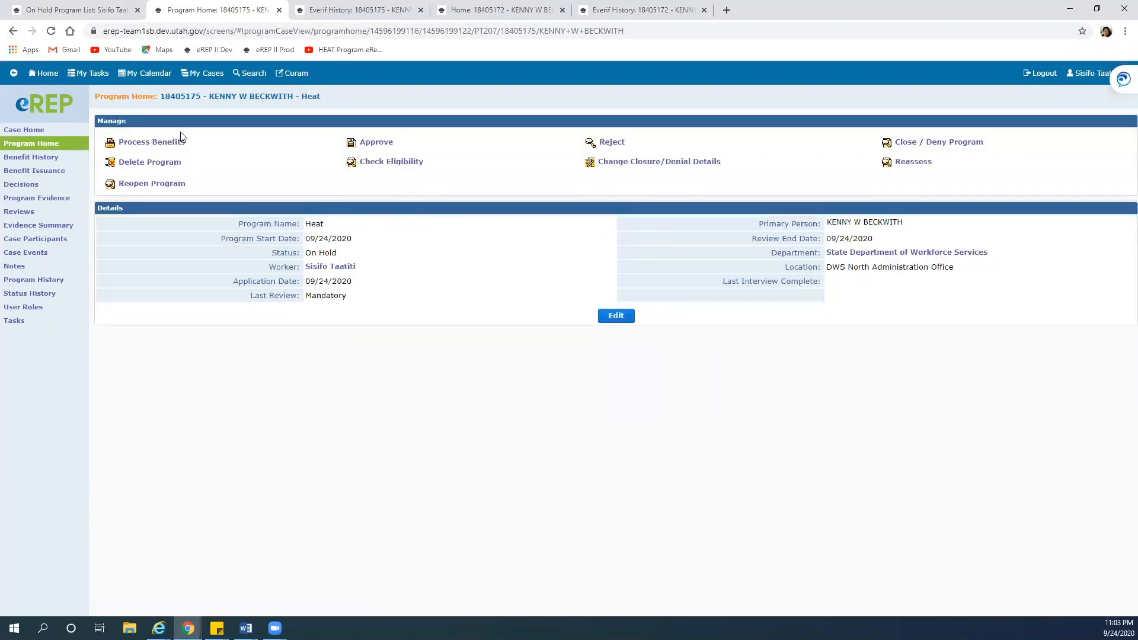
left_click(152, 142)
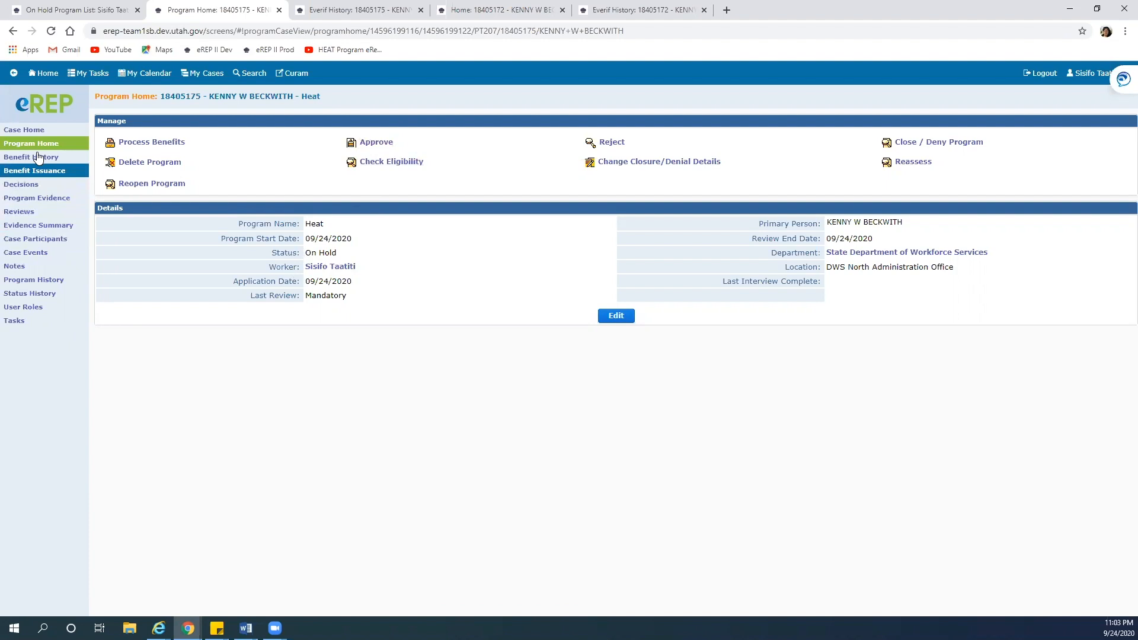
left_click(25, 131)
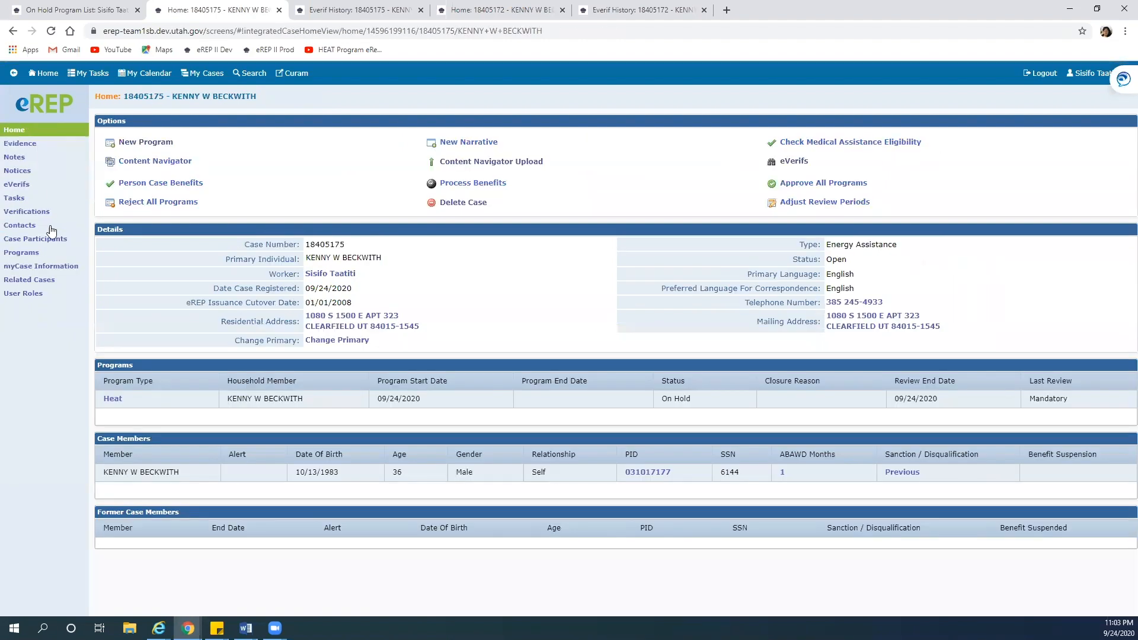
Look through the case's Notices and Verifications, then open its Tasks page
left_click(23, 172)
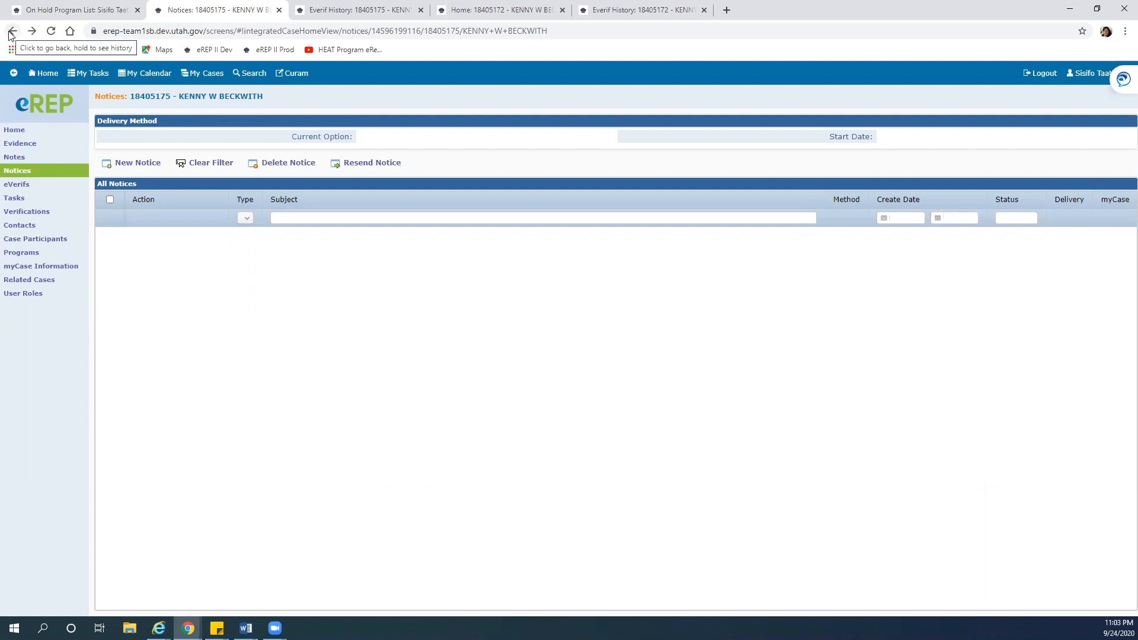
left_click(16, 213)
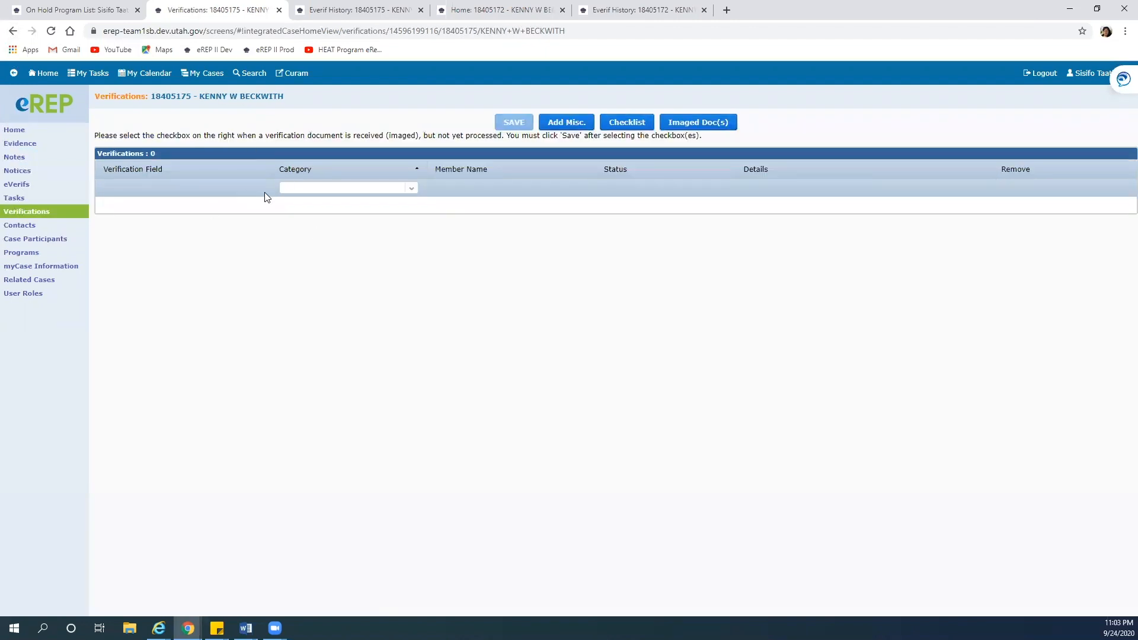
left_click(25, 198)
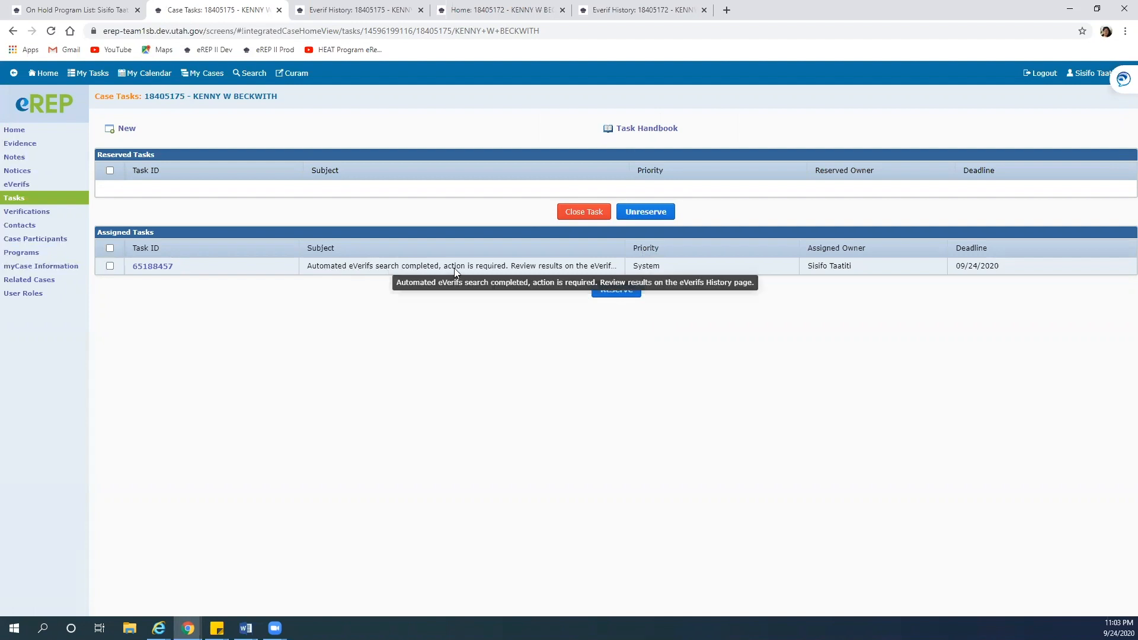
Review the automated eVerifs task details, then return to the case home page
left_click(157, 267)
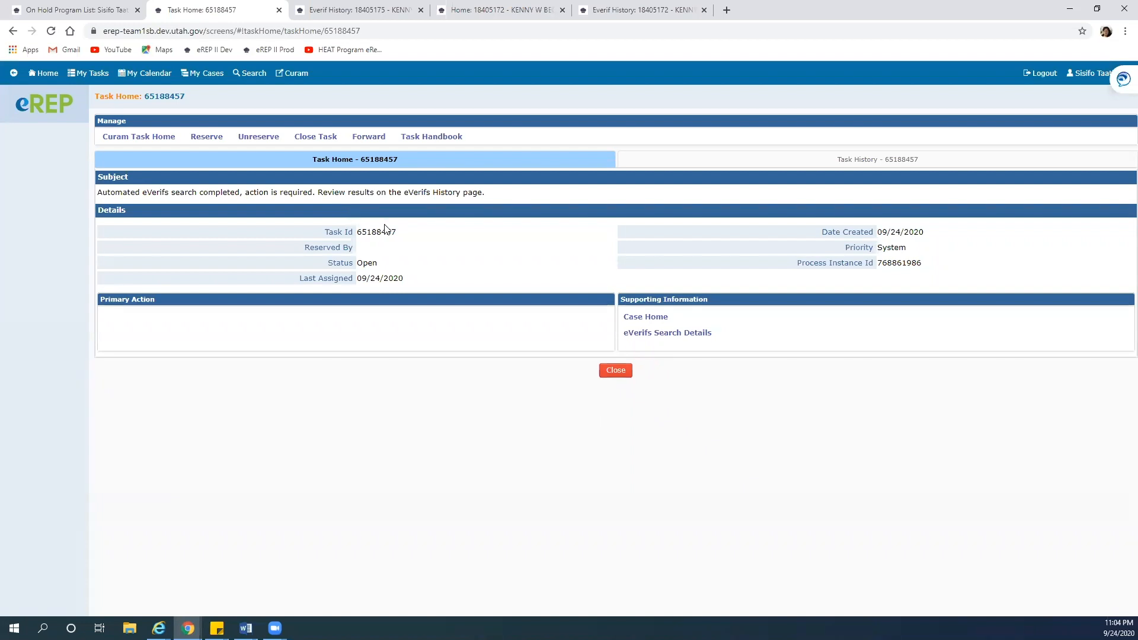
left_click(615, 370)
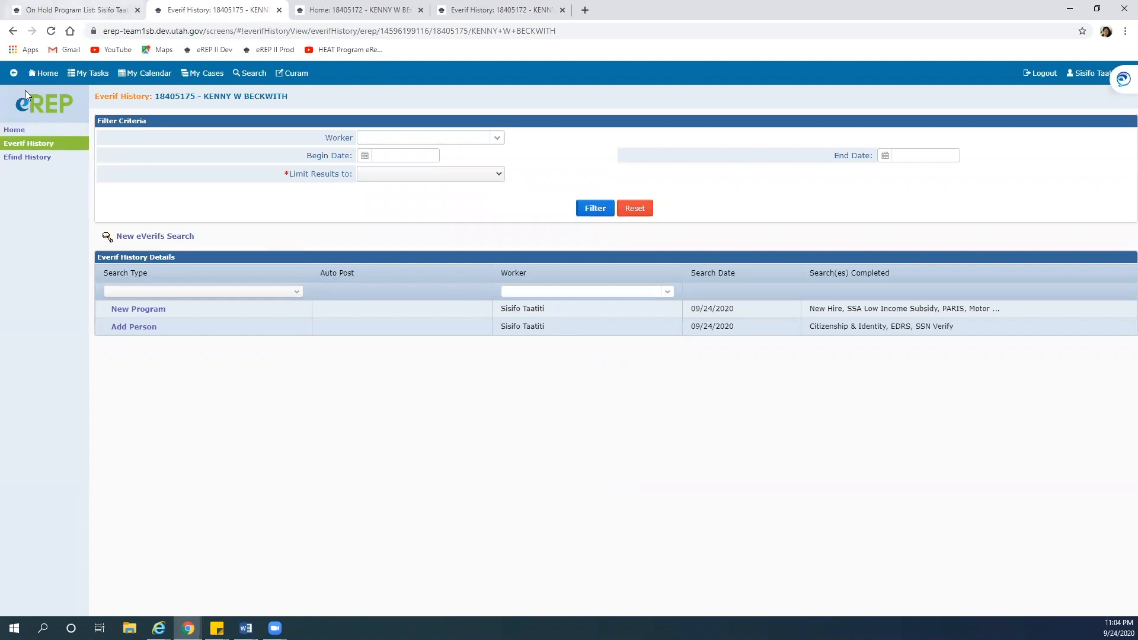
left_click(13, 31)
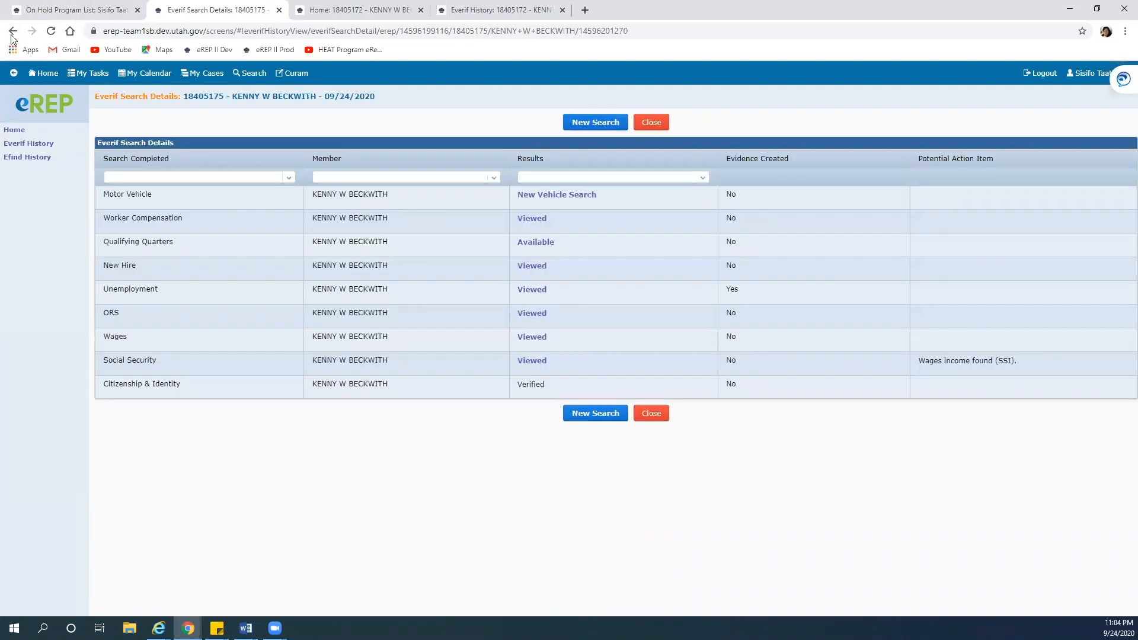
left_click(15, 130)
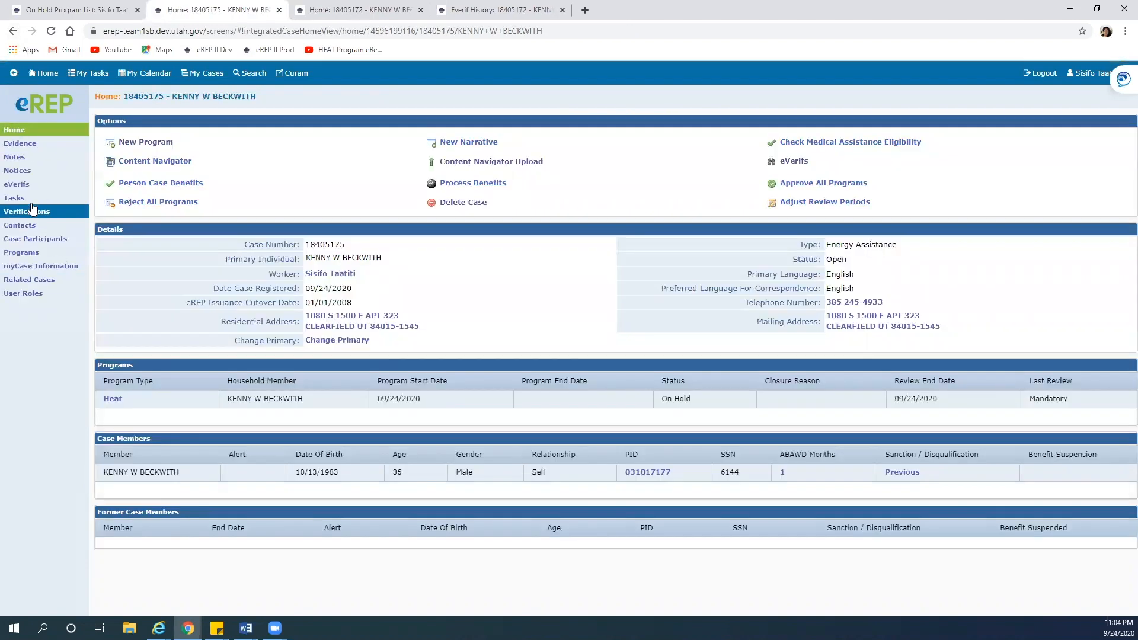
Reserve the automated eVerifs review task from the case's task list
left_click(28, 197)
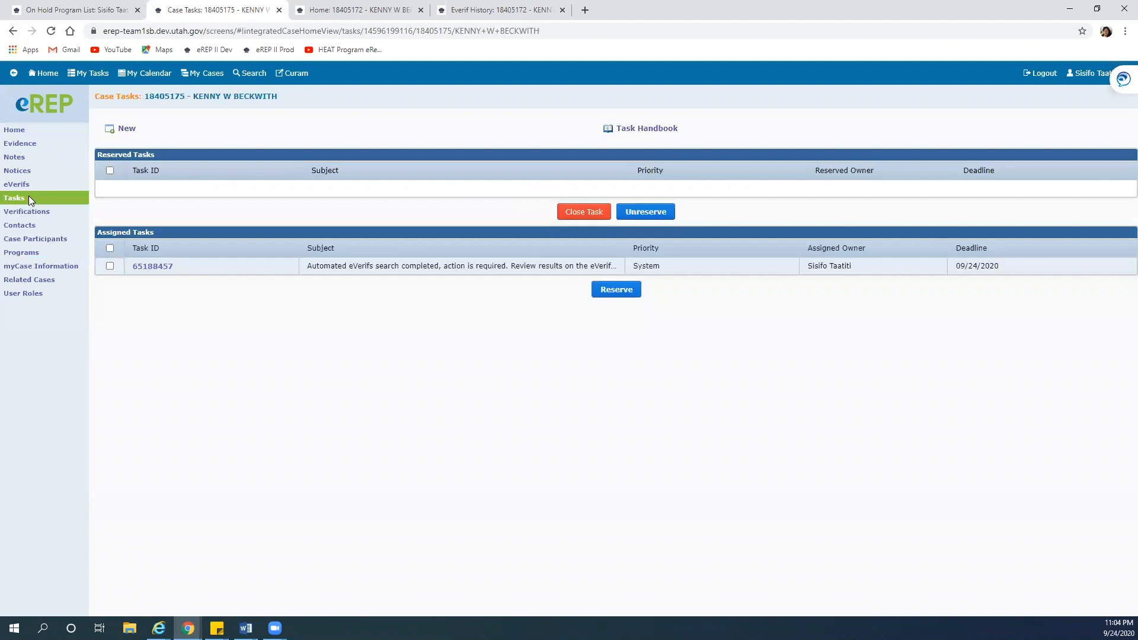
left_click(110, 266)
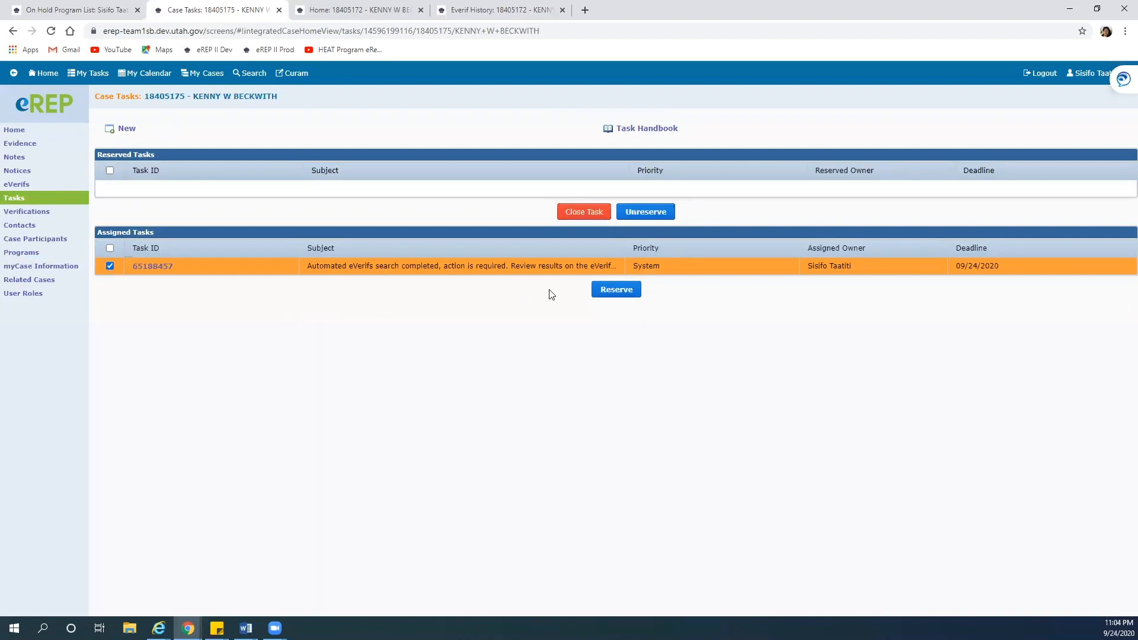
left_click(624, 290)
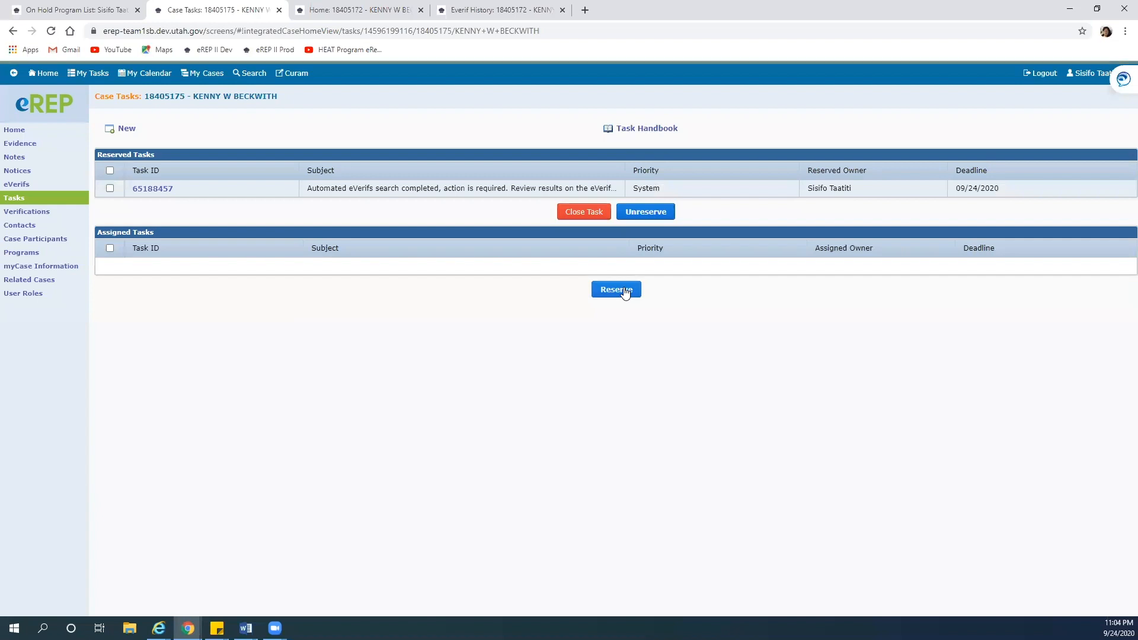
Close the reserved automated eVerifs task, emptying the case's task lists
left_click(110, 189)
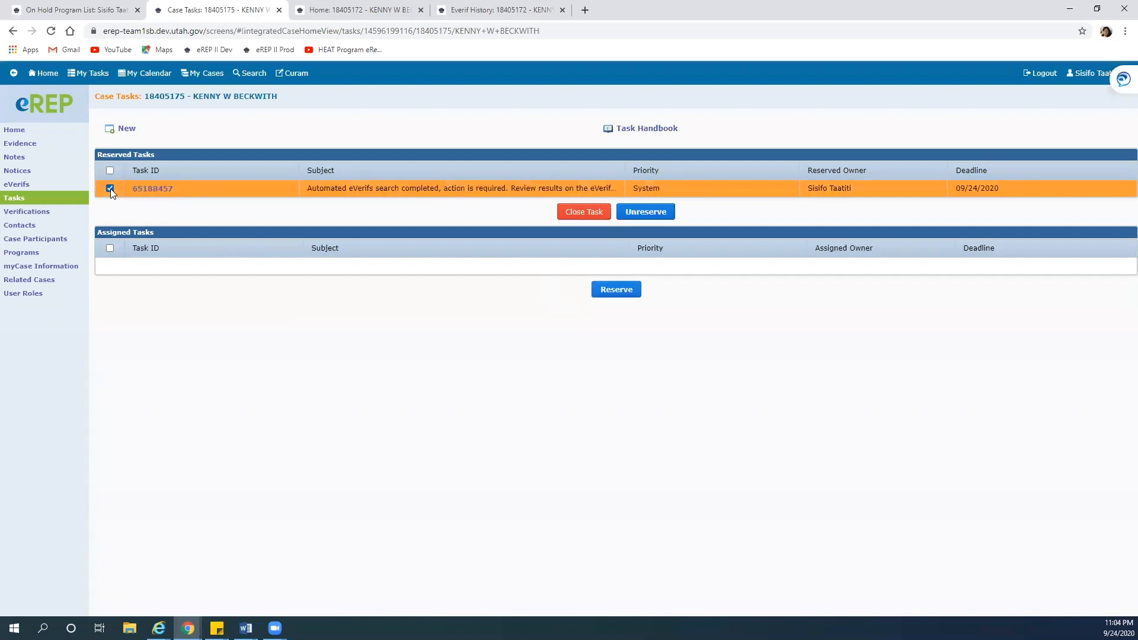
left_click(590, 213)
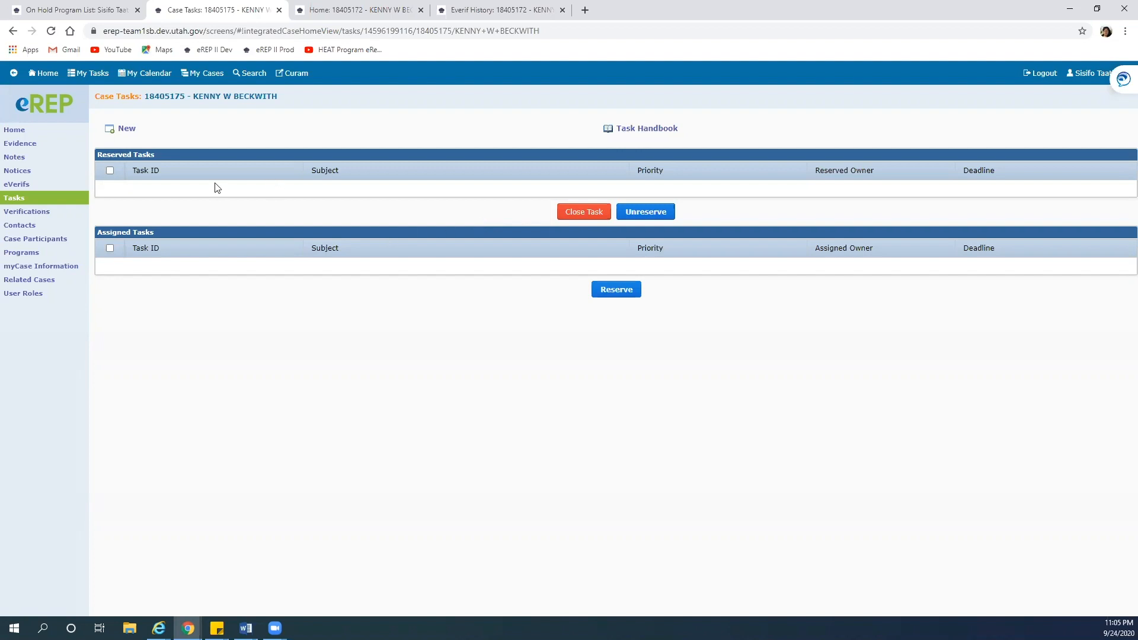
Start a new case note with the subject Application
left_click(13, 158)
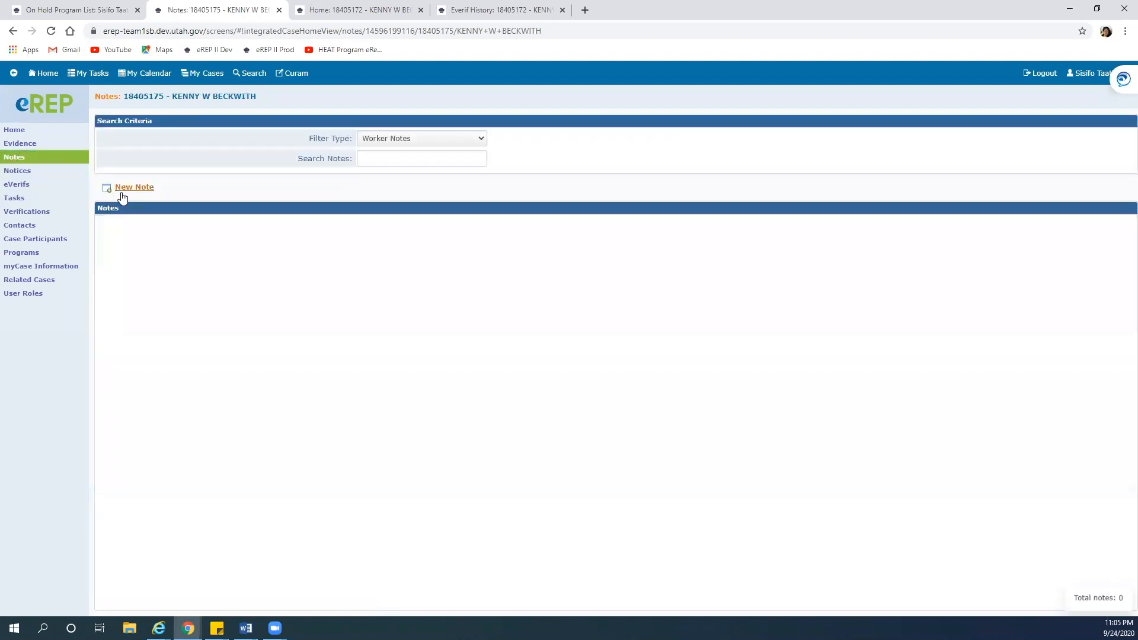
left_click(133, 189)
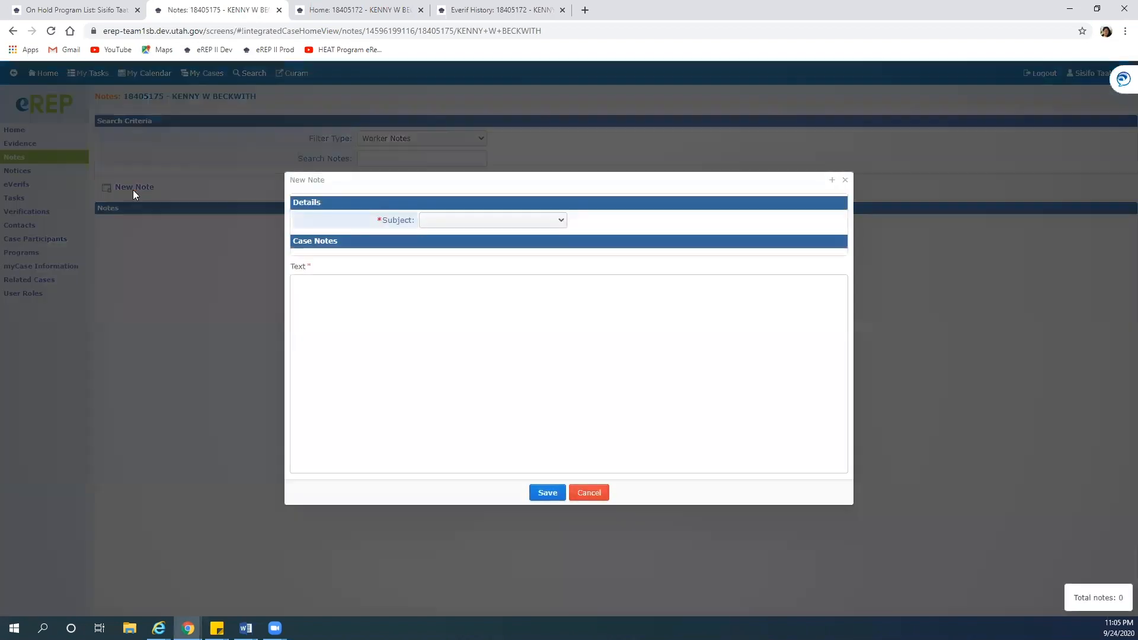
left_click(562, 225)
left_click(515, 258)
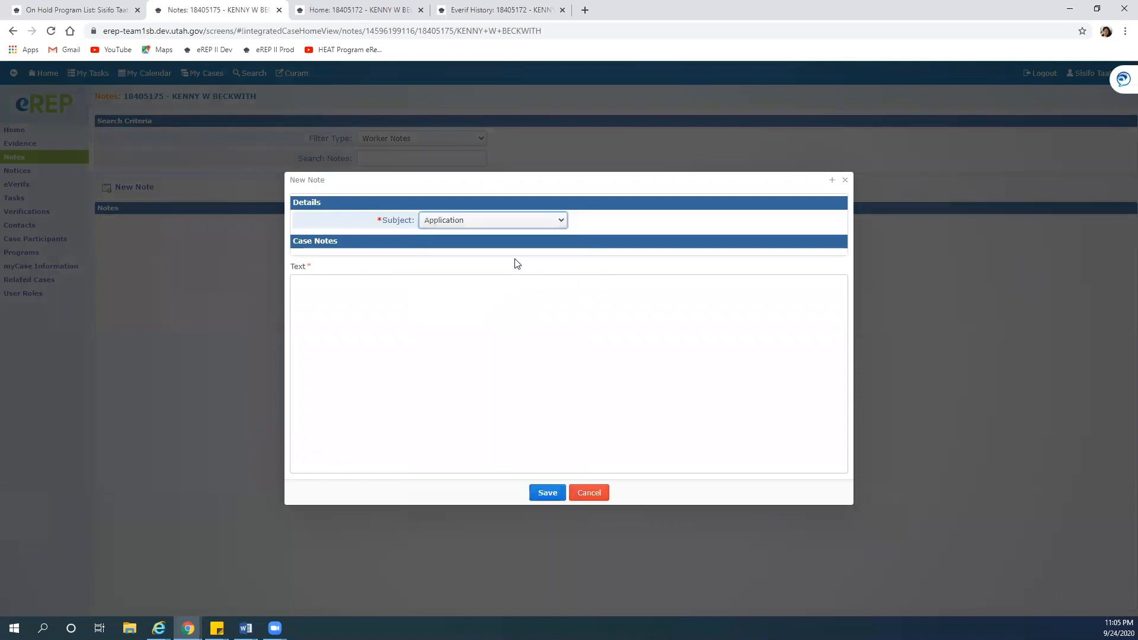
Write the note: benefits processed, single person household, no income, payee RMP, app on hold for editor review
left_click(347, 297)
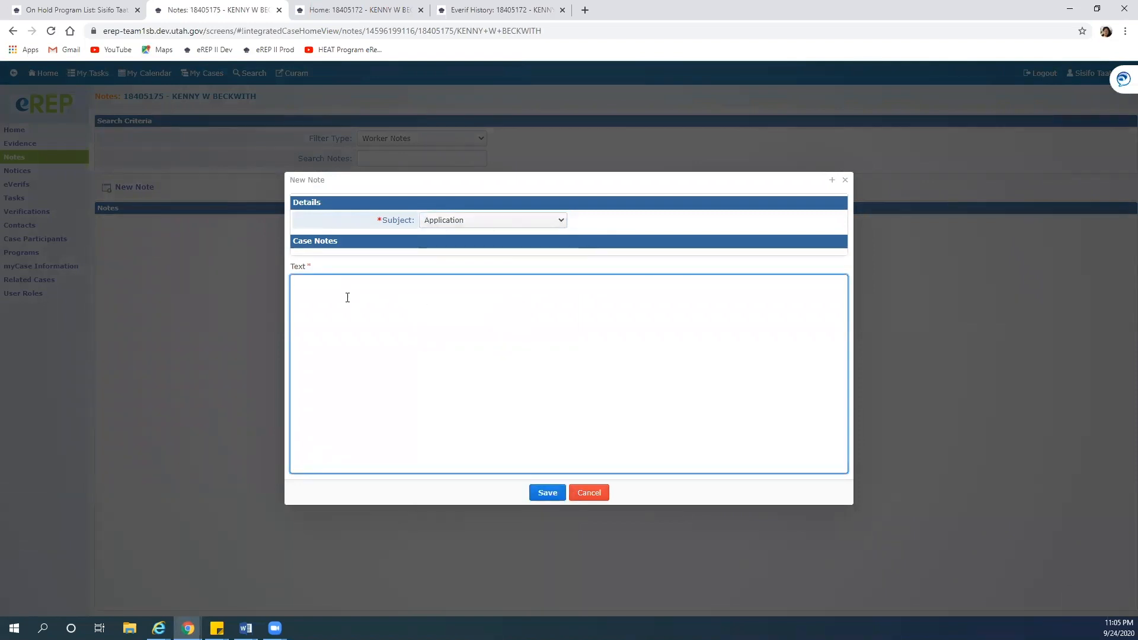
type("Processed benefits for application. ")
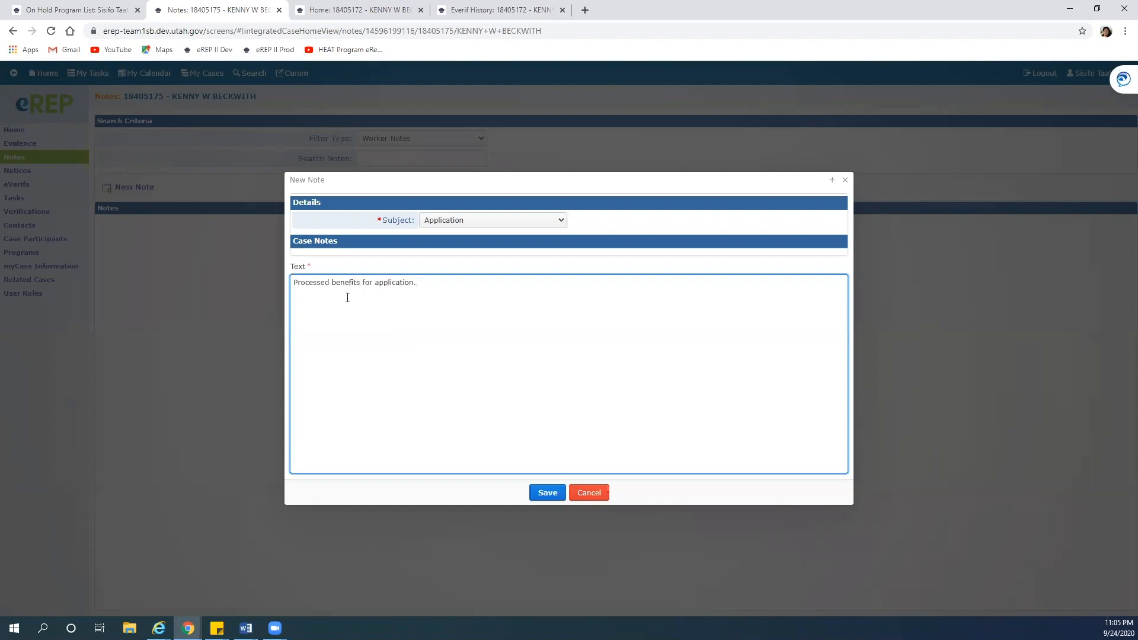
type("Singl")
type("person h")
key("BackSpace")
key("BackSpace")
key("BackSpace")
key("BackSpace")
key("BackSpace")
key("BackSpace")
key("BackSpace")
key("BackSpace")
key("BackSpace")
key("BackSpace")
key("BackSpace")
key("BackSpace")
key("BackSpace")
key("BackSpace")
key("BackSpace")
key("Return")
type("Single person household. No income,")
type(" Income deficit statement received")
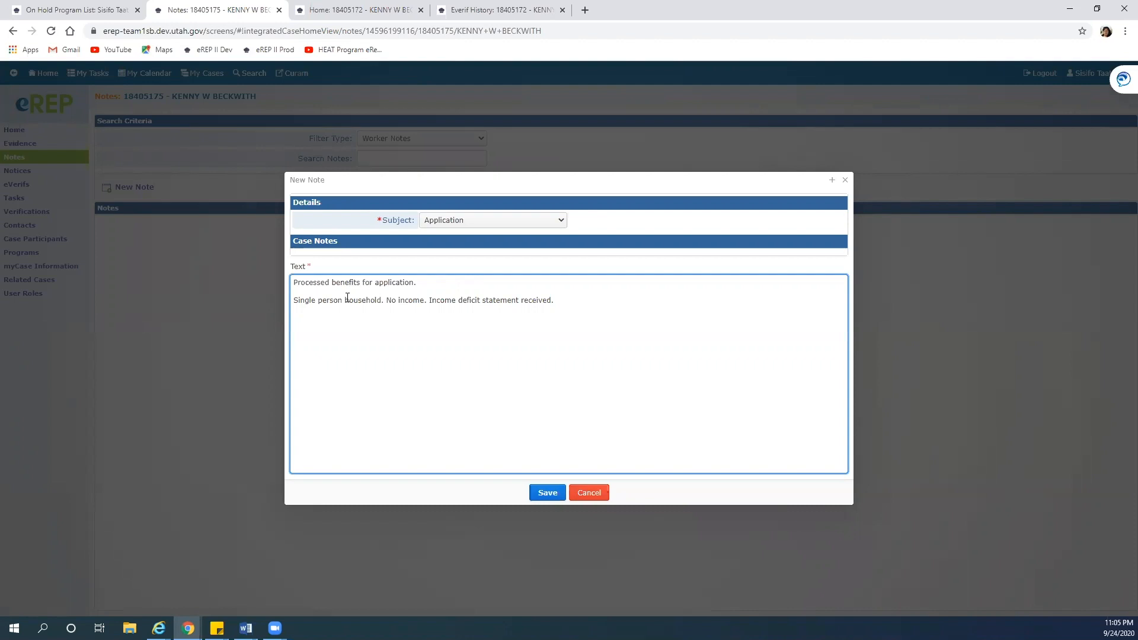
type(". Payee is RMP")
type(". App on hold for editor review.")
Save the Application case note, then open the eRep Training - 2020 HEAT video playlist
left_click(550, 495)
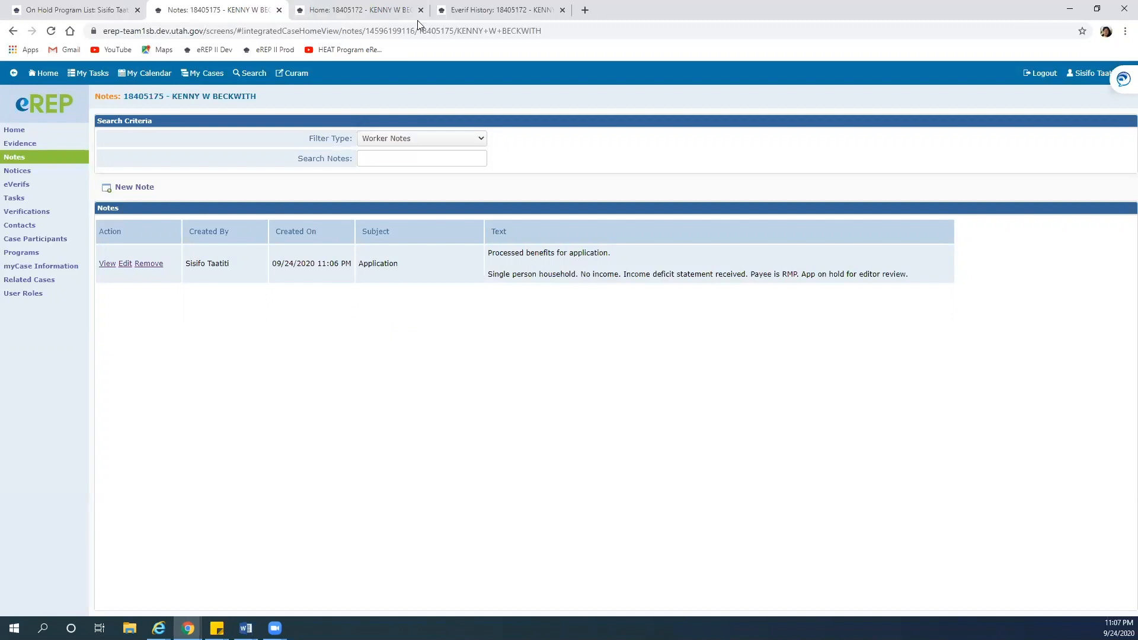
left_click(492, 10)
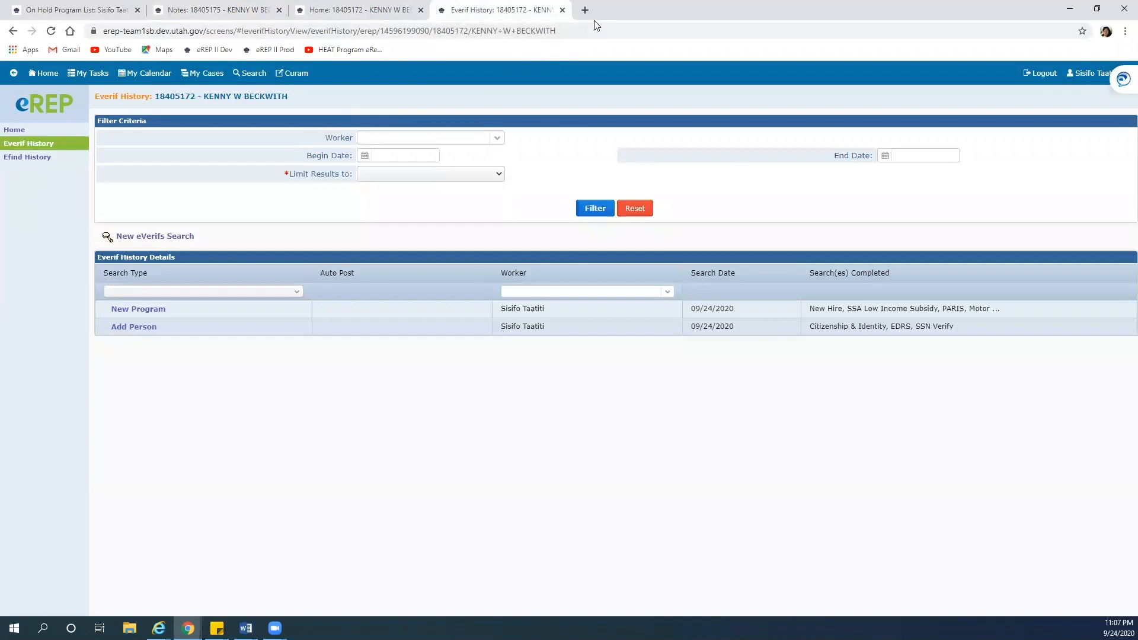
key("ctrl+shift+Tab")
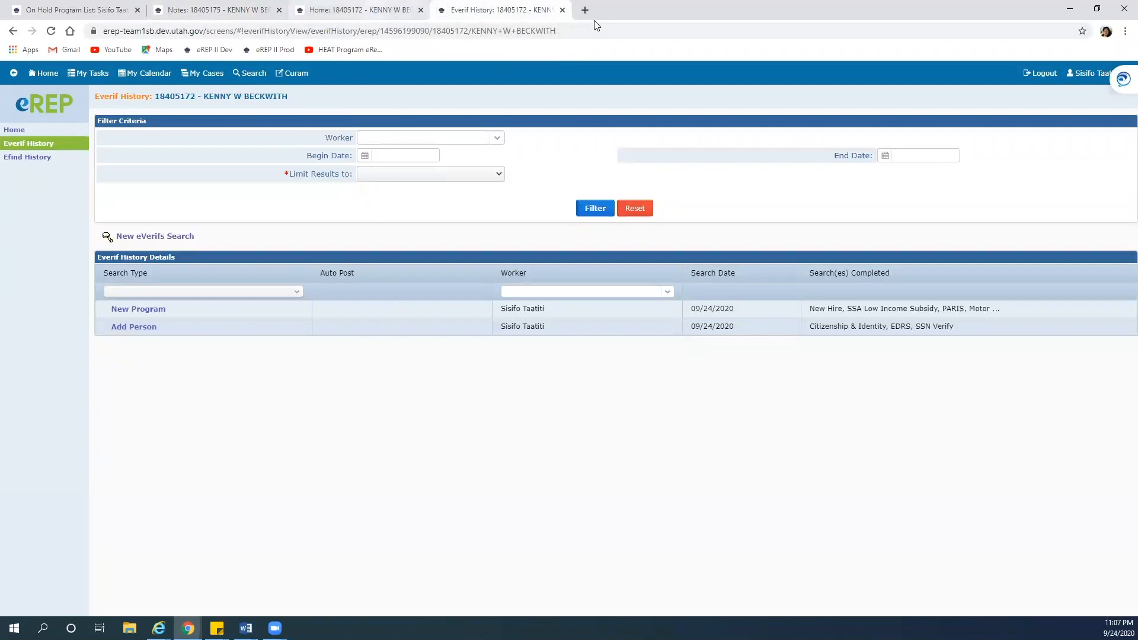
key("ctrl+Tab")
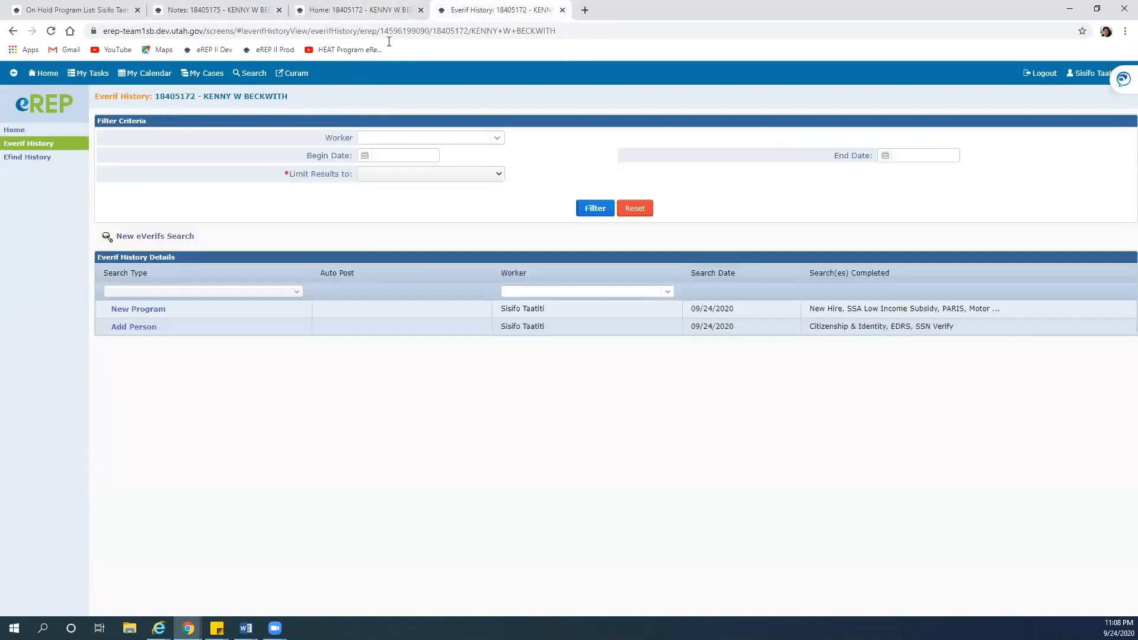
left_click(330, 51)
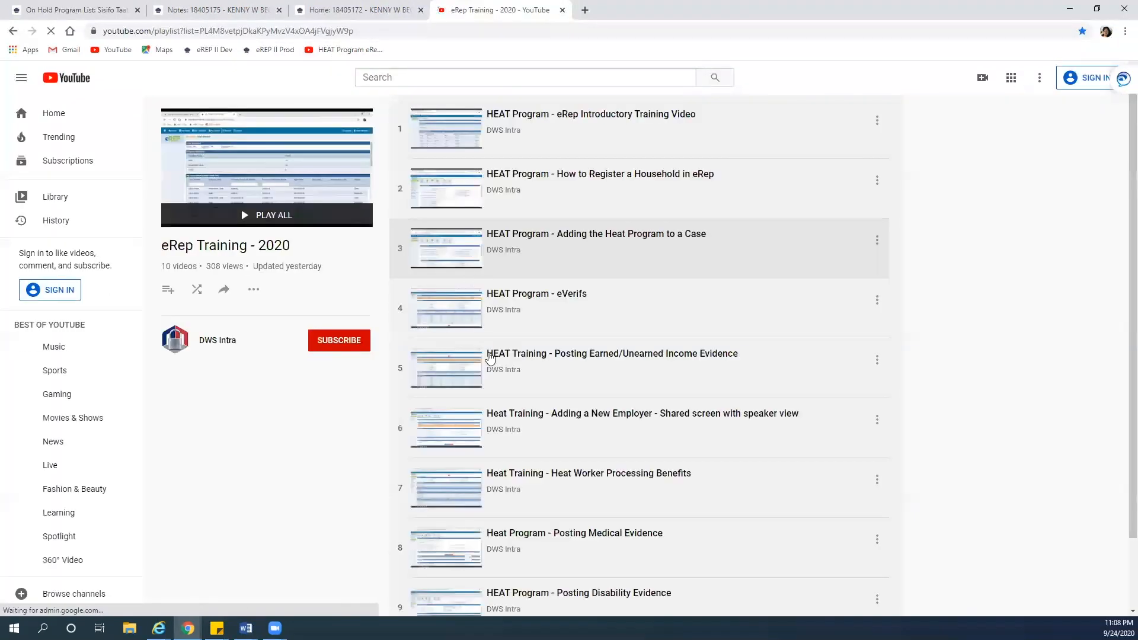
Scroll through the eRep Training - 2020 HEAT playlist, then return to the case's eREP Notes
scroll(599, 382, "down", 1)
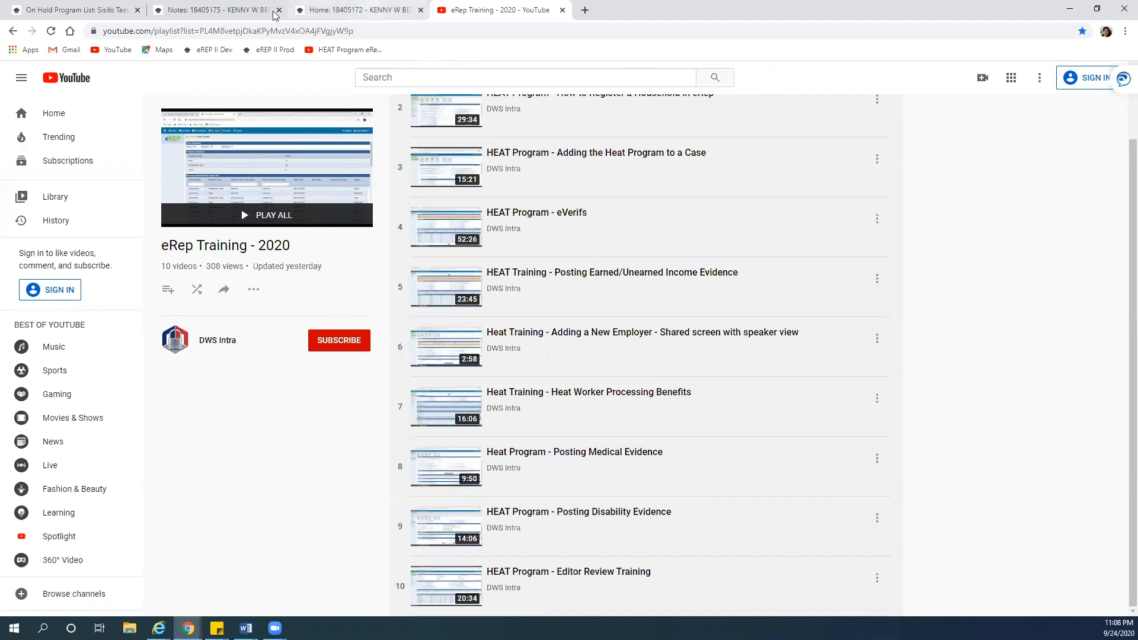
left_click(297, 10)
left_click(236, 9)
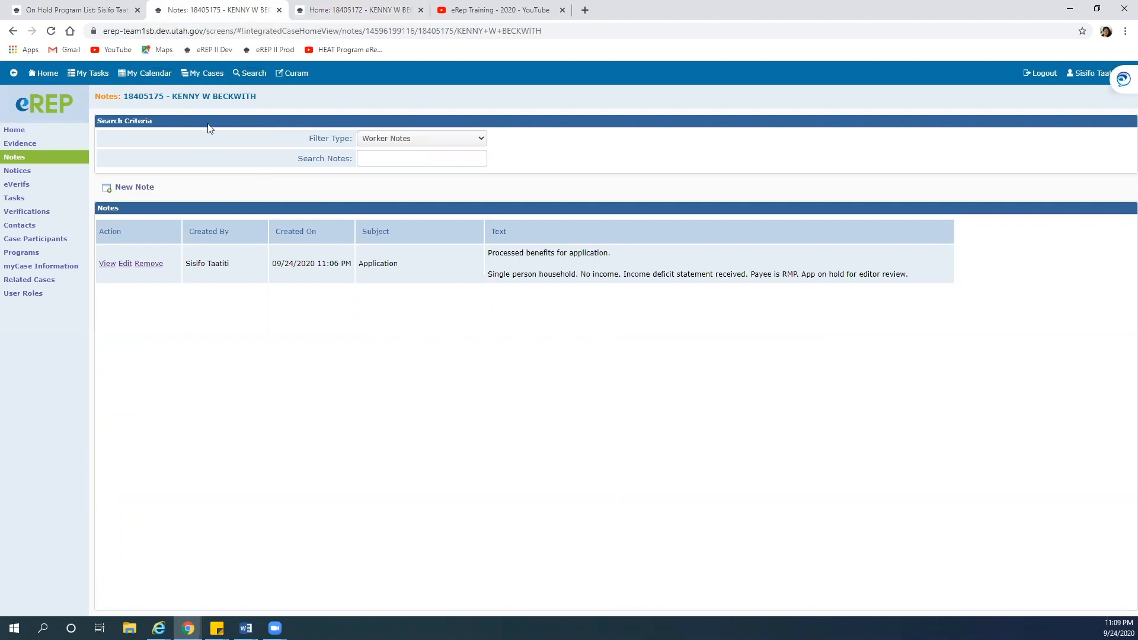
From My Cases, open the Heat and Crisis client's integrated case and its Heat program home page
left_click(200, 76)
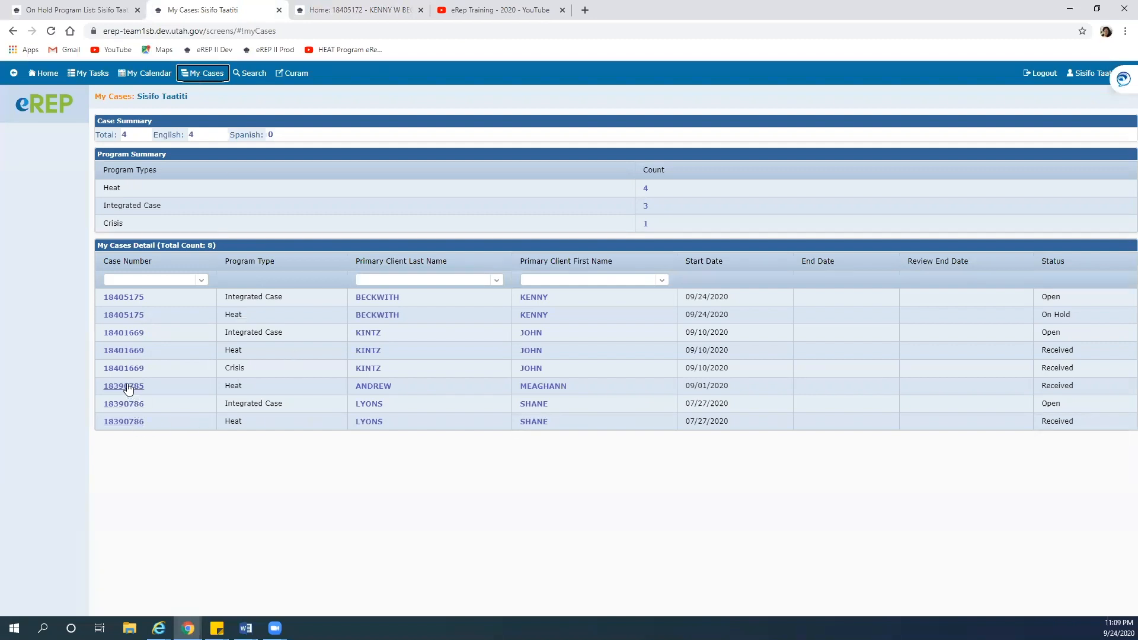
left_click(124, 336)
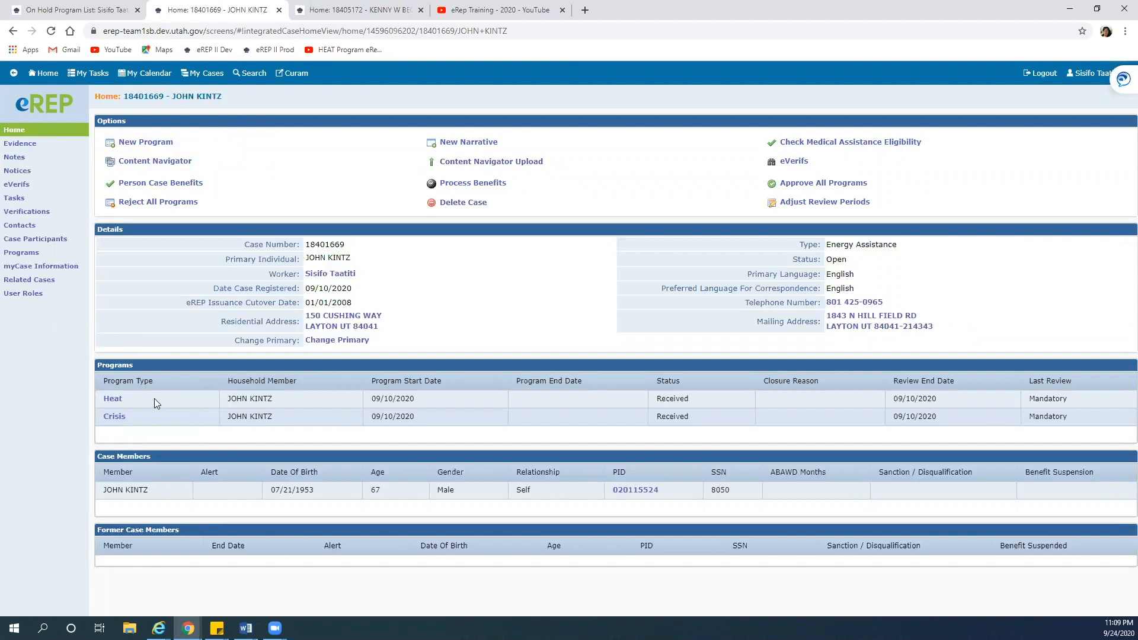
left_click(114, 401)
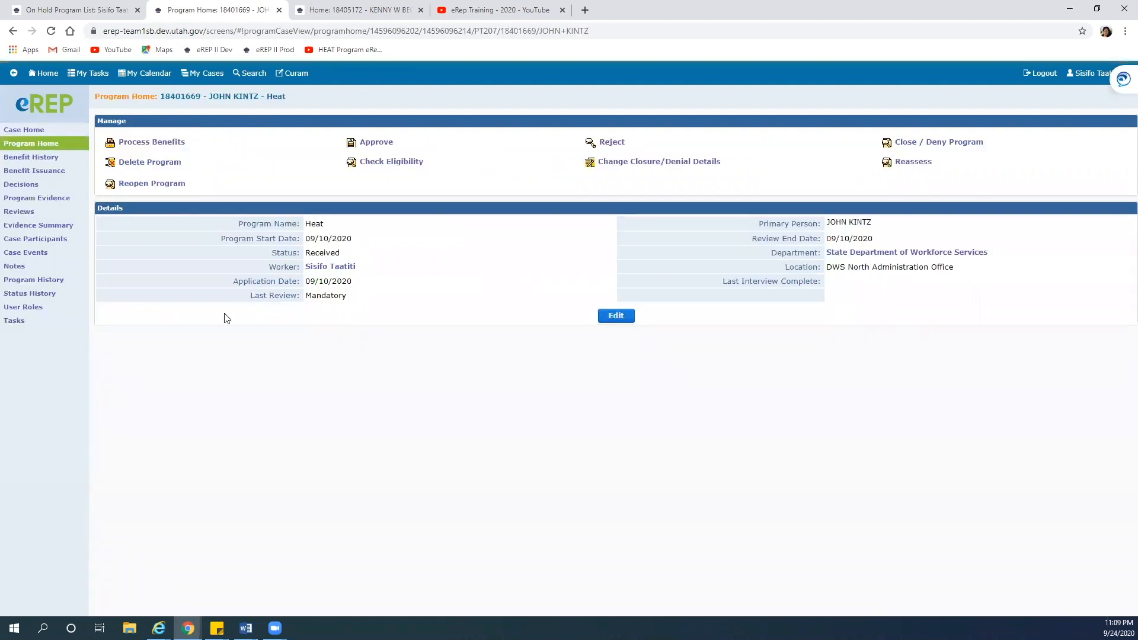
left_click(25, 129)
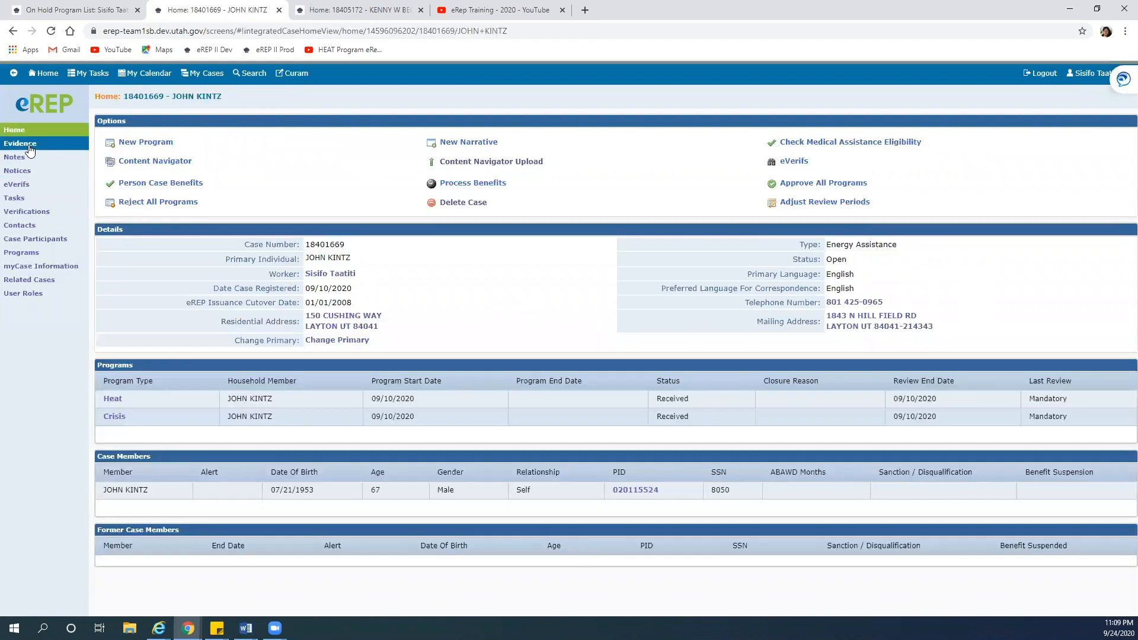
left_click(28, 145)
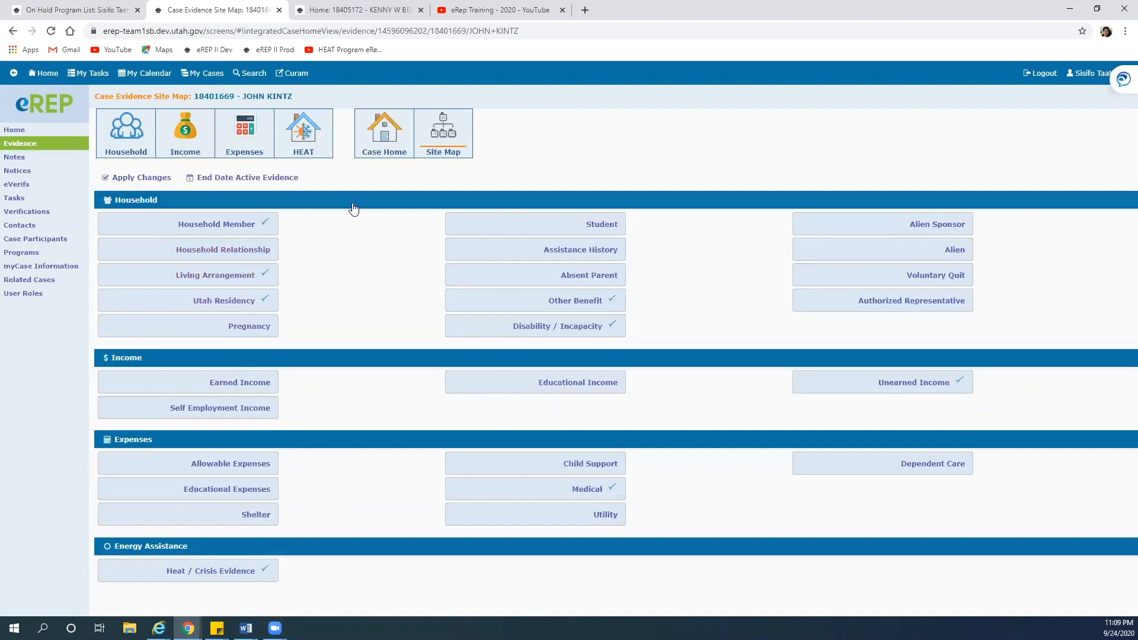
left_click(384, 134)
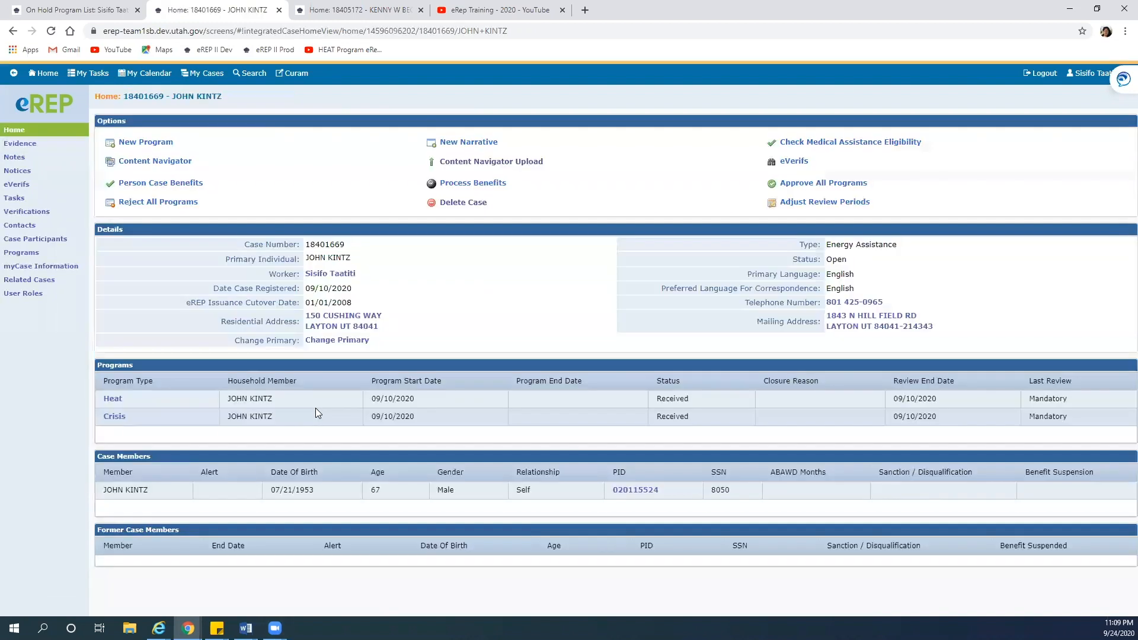
left_click(113, 398)
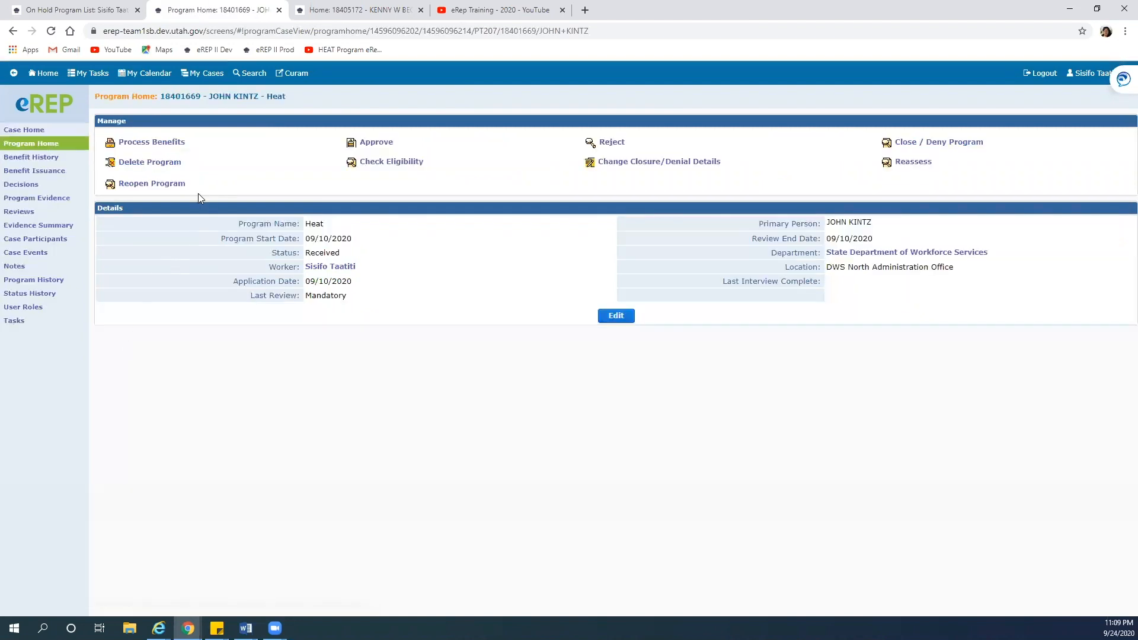
Run the Heat eligibility check from the program start date; it fails pending unearned-income verification
left_click(378, 164)
left_click(361, 166)
left_click(564, 191)
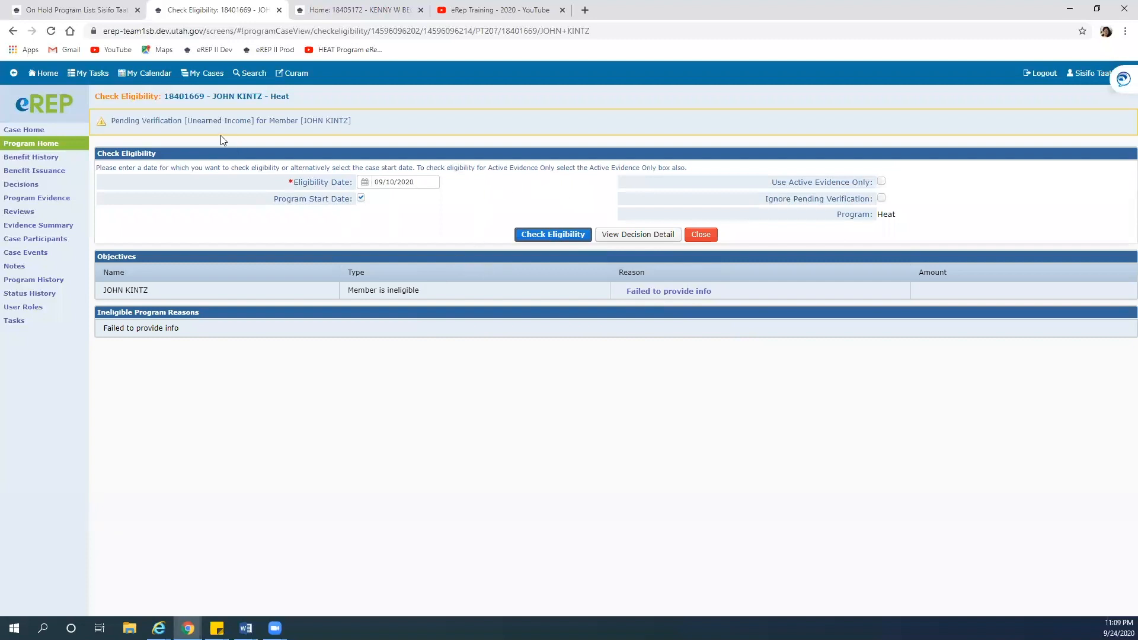
left_click(701, 234)
left_click(44, 129)
Set the annuity income's verification to Hard Copy, verified 09/24/2020, and save it
left_click(31, 145)
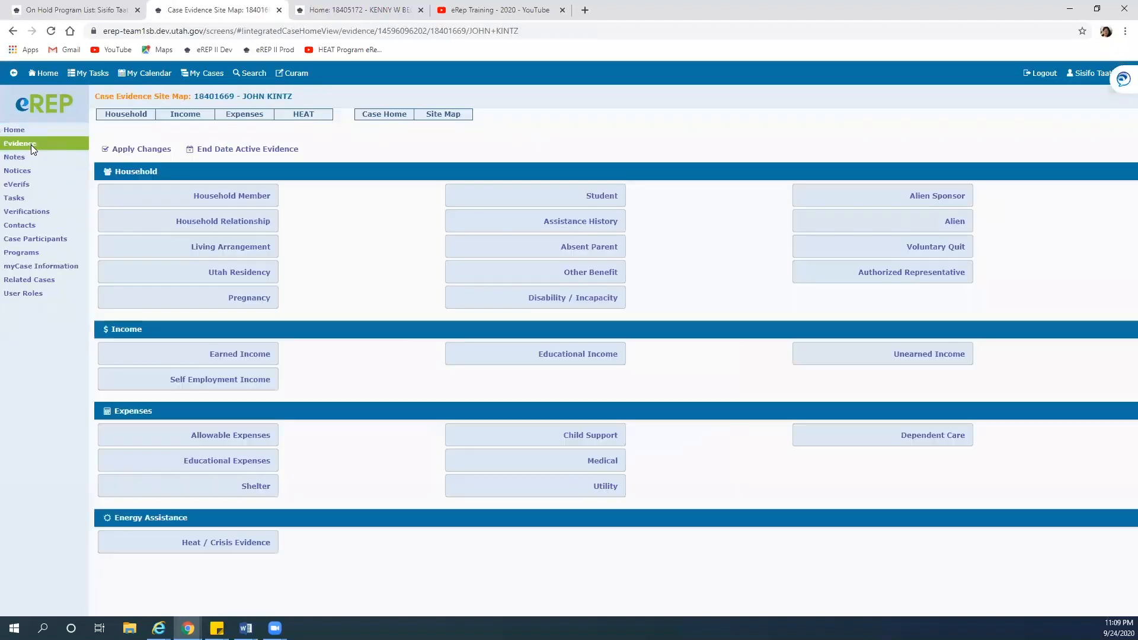
left_click(890, 384)
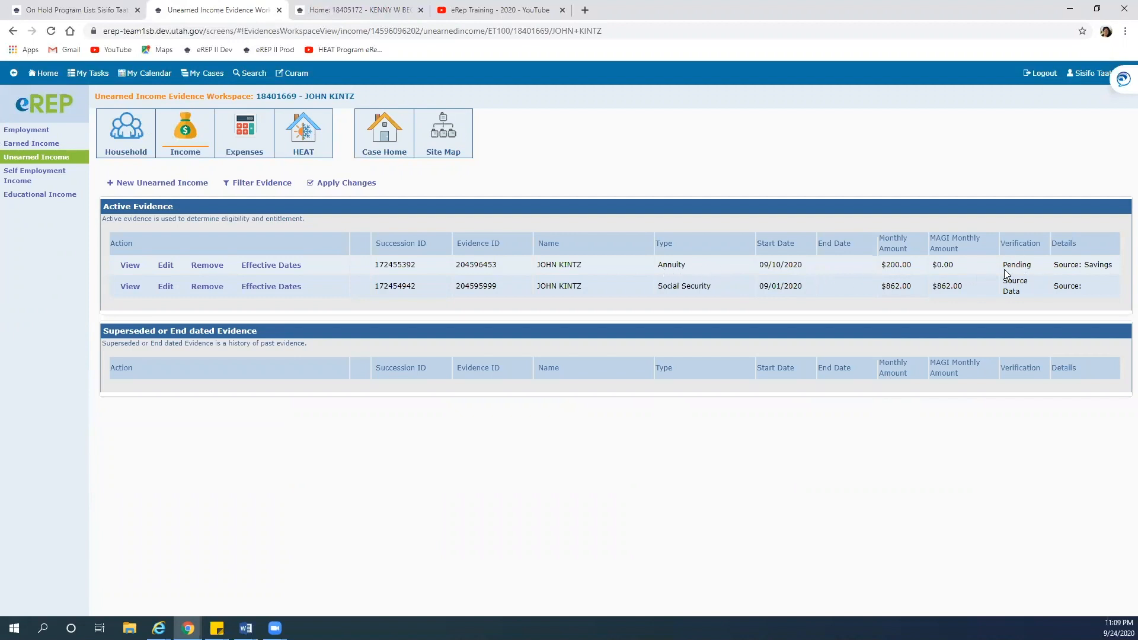
left_click(166, 266)
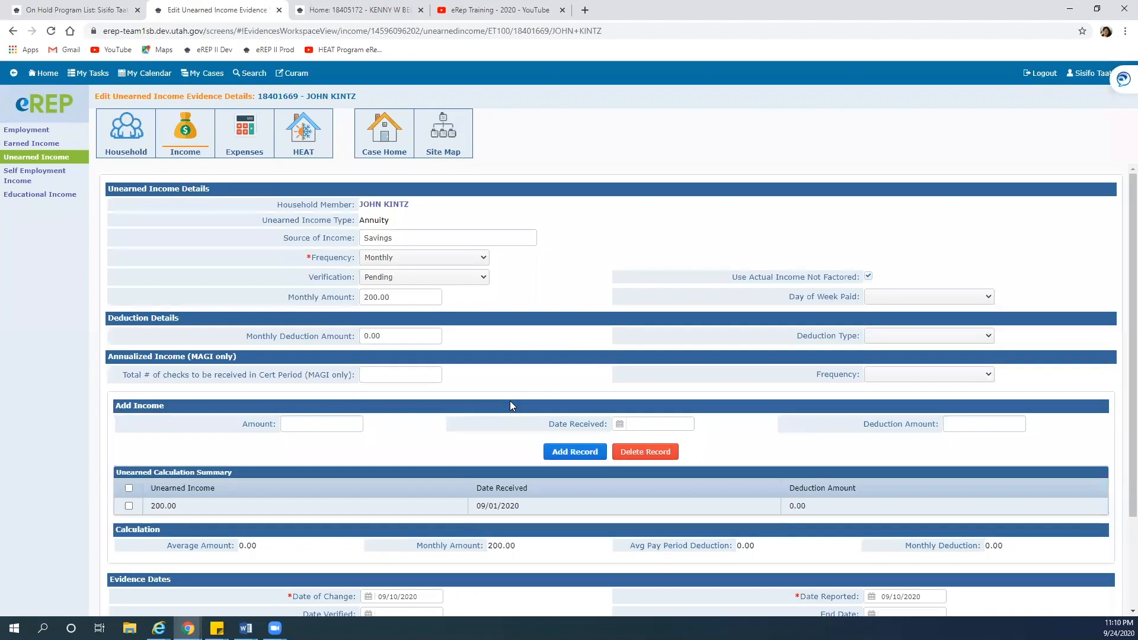
left_click(483, 278)
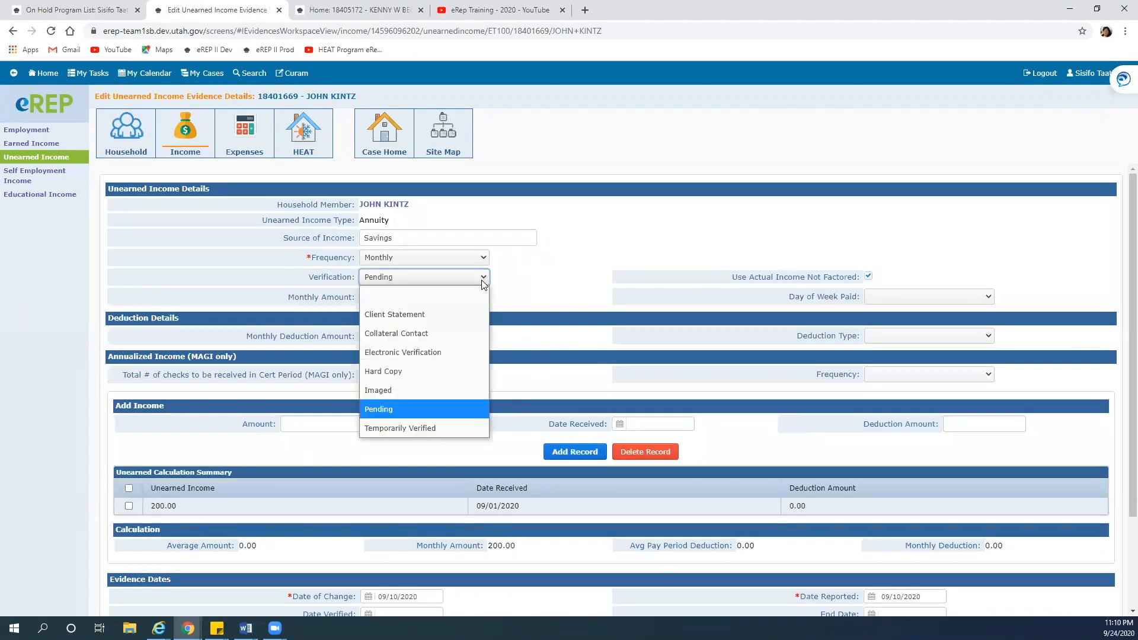
left_click(426, 382)
scroll(510, 463, "down", 2)
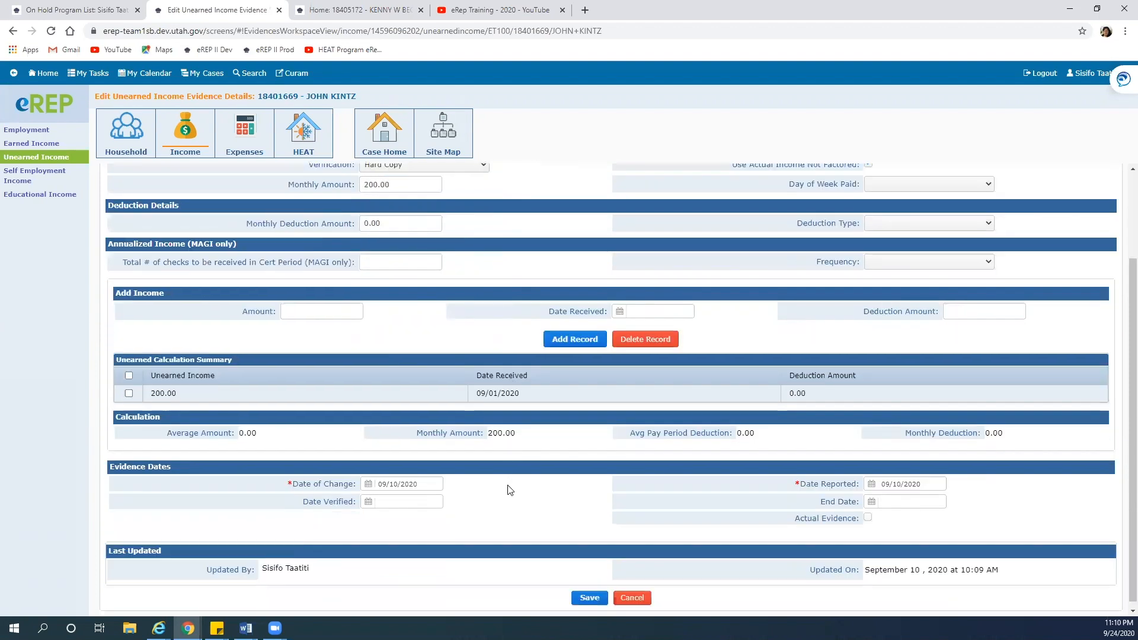
left_click(588, 594)
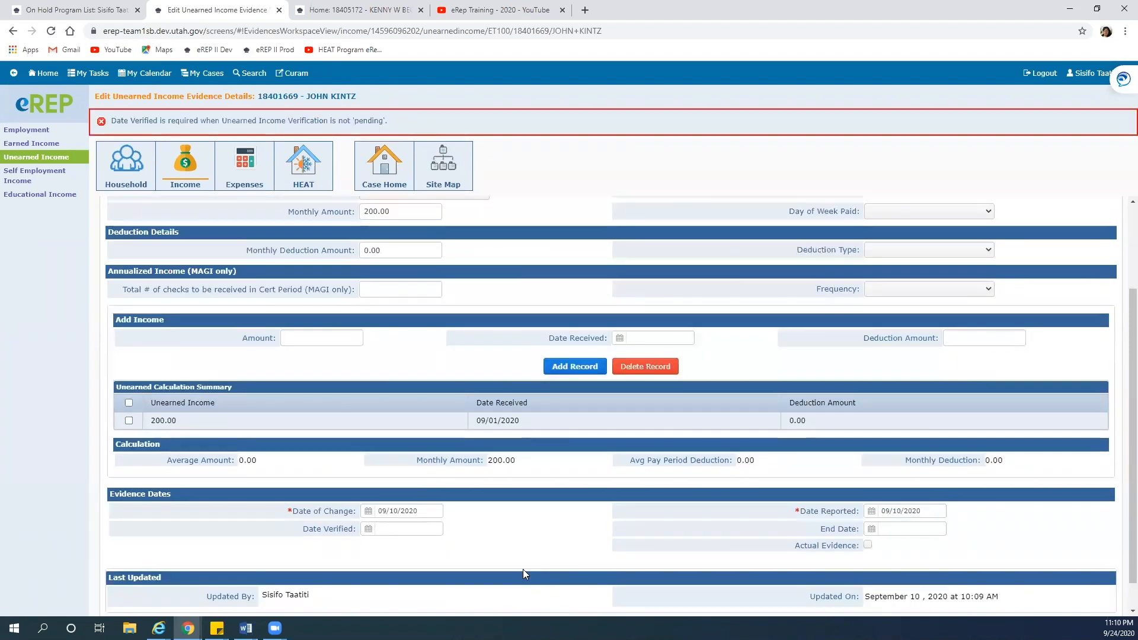
left_click(366, 529)
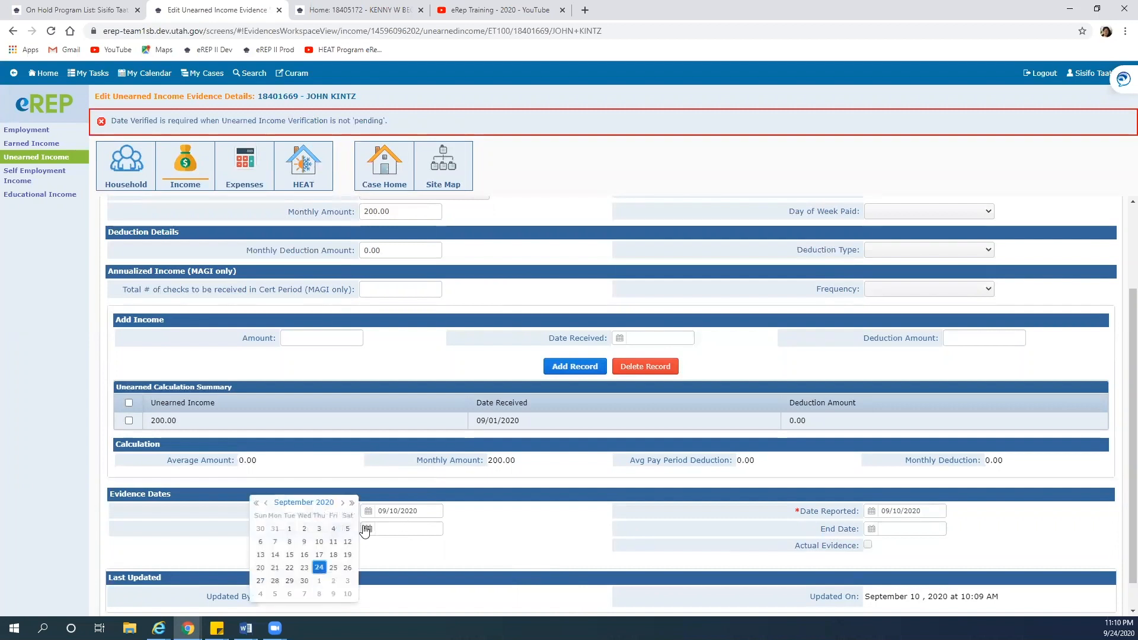
left_click(320, 566)
scroll(475, 561, "down", 1)
left_click(593, 592)
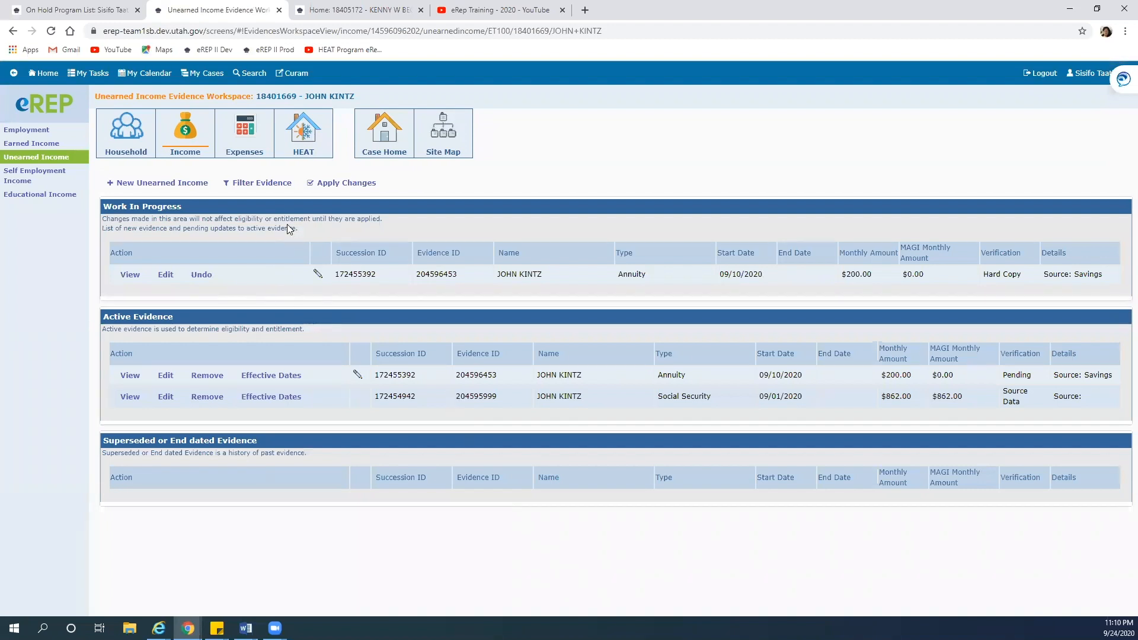
Apply all pending evidence changes so the $200 annuity becomes active
left_click(343, 182)
left_click(140, 230)
left_click(149, 182)
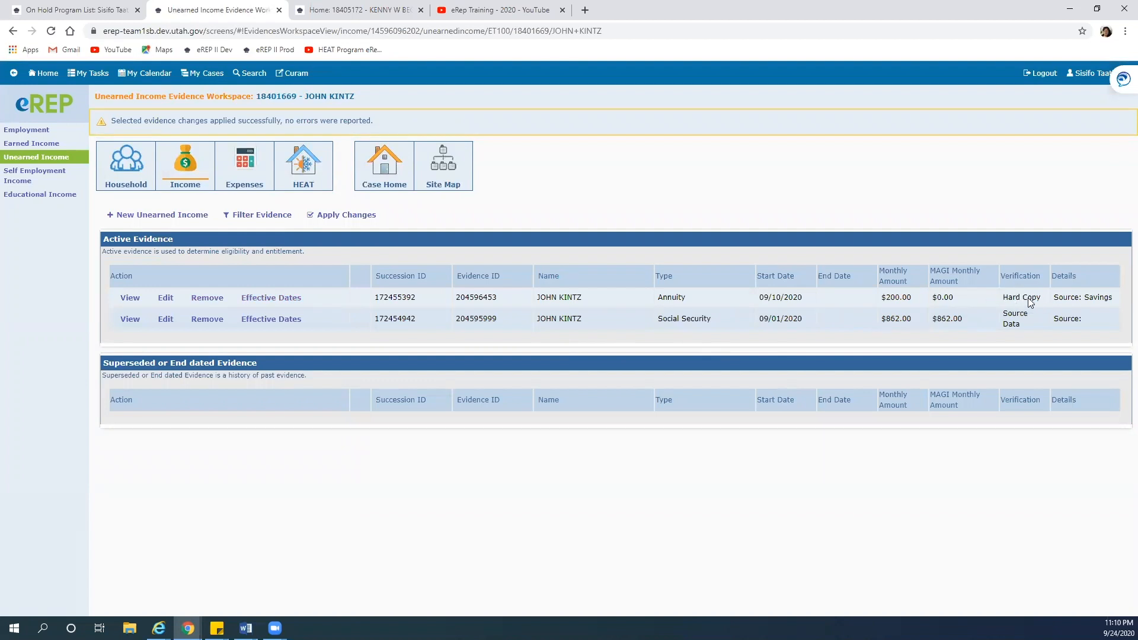
left_click(381, 170)
left_click(112, 399)
Rerun the Heat eligibility check from the program start date, now eligible with two 376.00 benefits
left_click(383, 163)
left_click(361, 165)
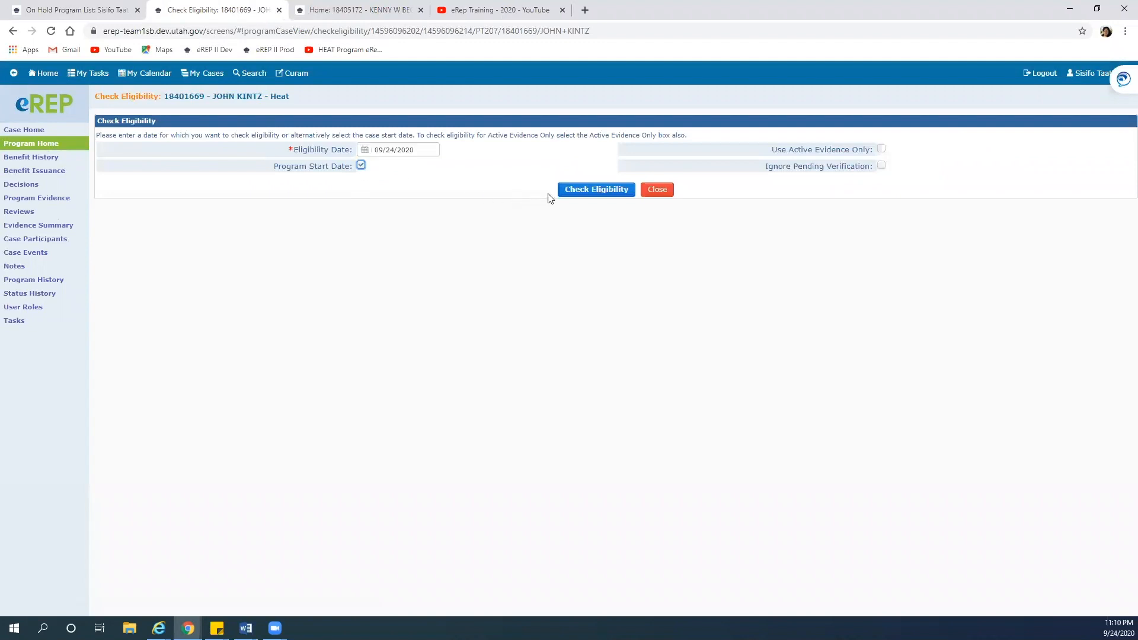
left_click(570, 188)
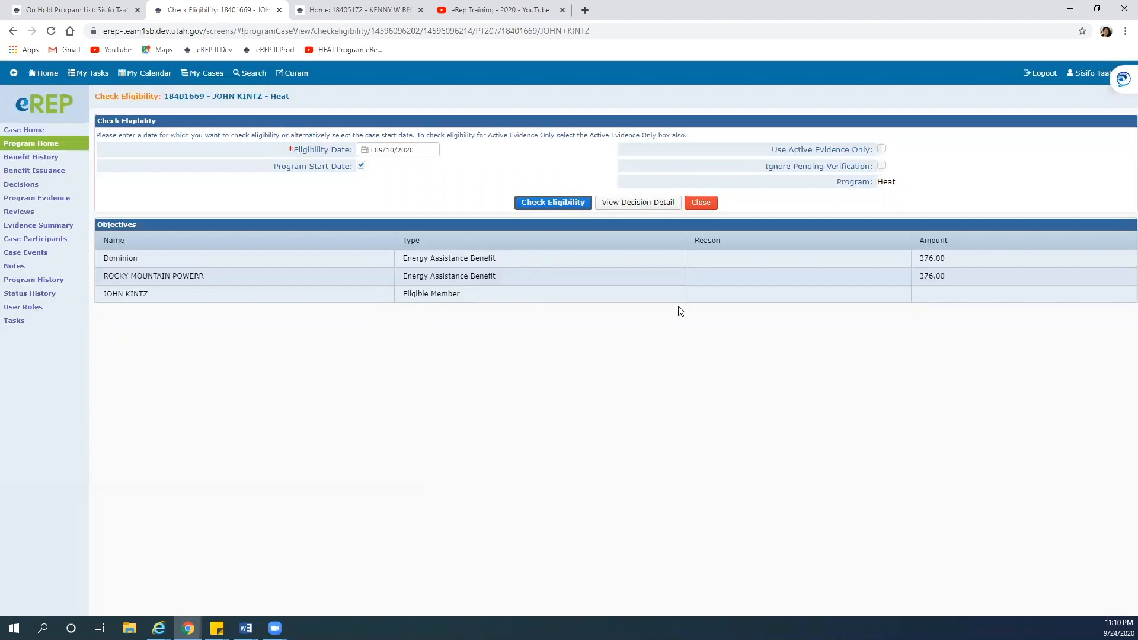
left_click(707, 208)
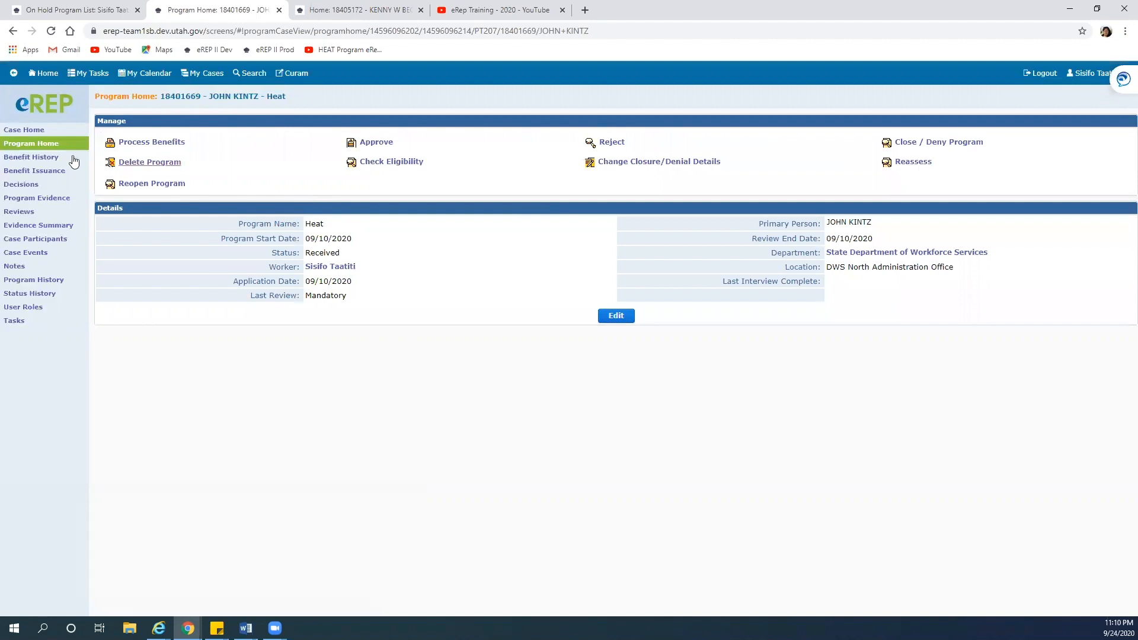
left_click(30, 130)
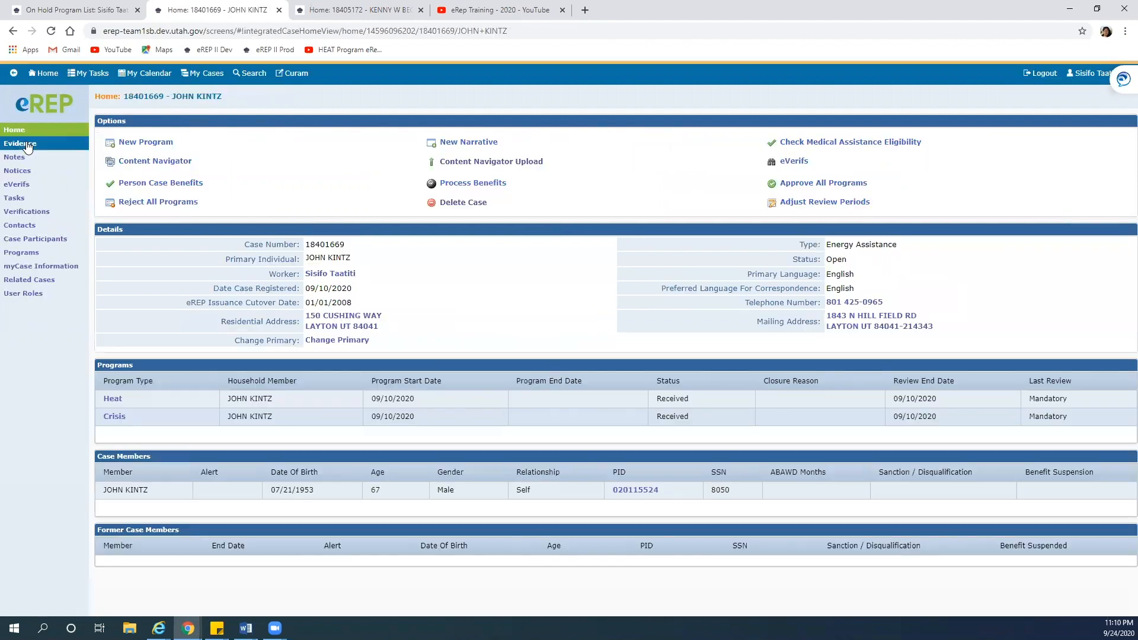
left_click(27, 143)
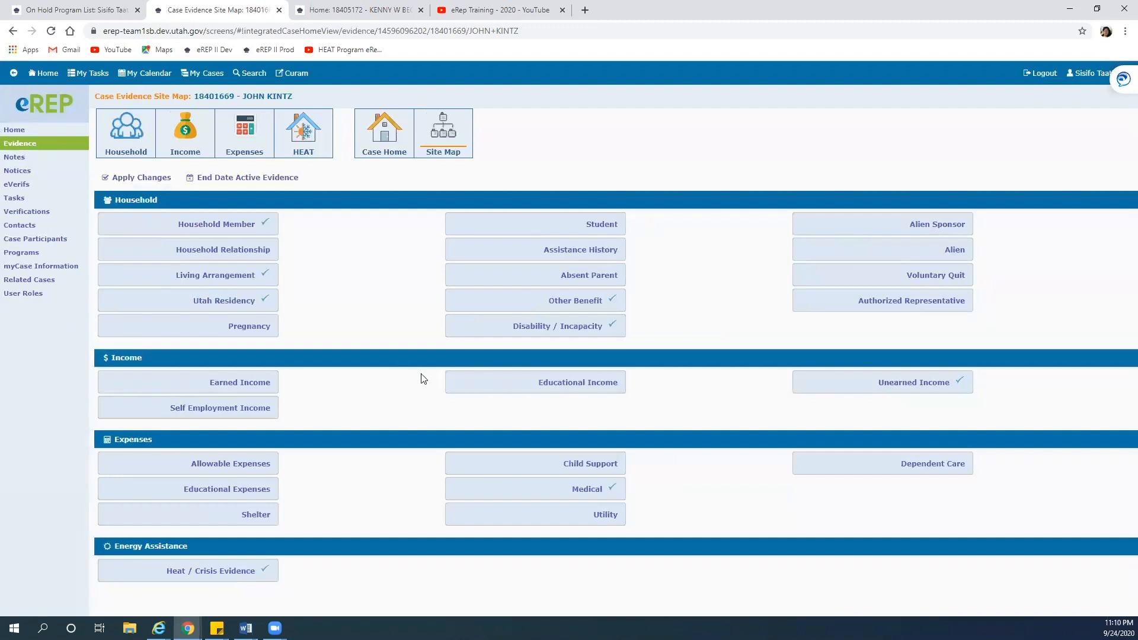
Replace the annuity's 200.00 monthly amount with 2000.00 and save the record
left_click(900, 391)
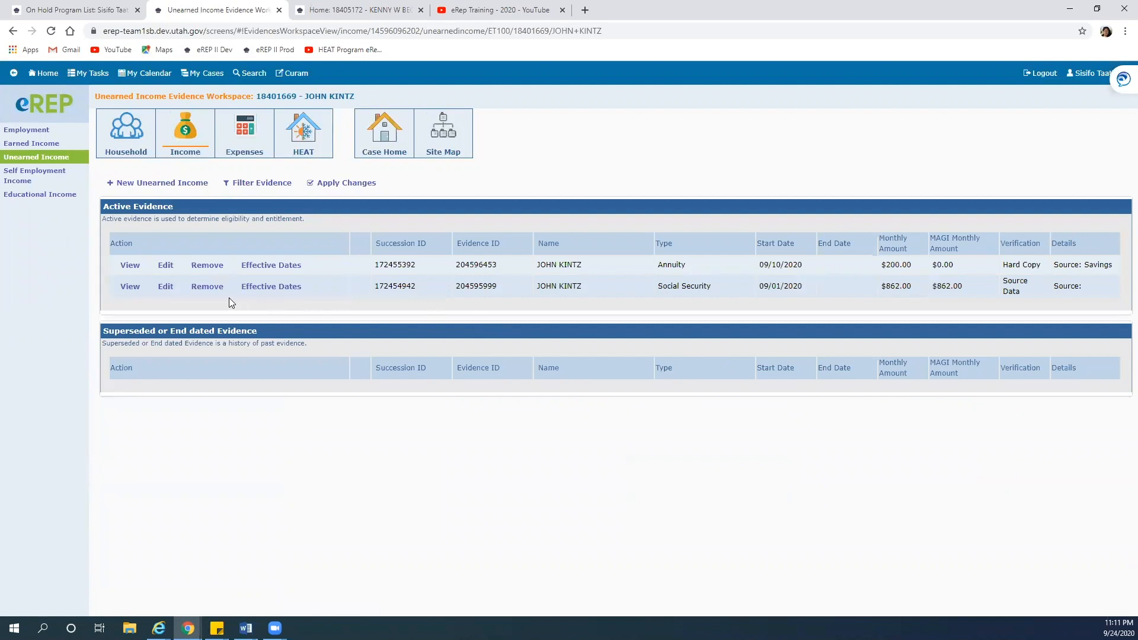
left_click(168, 262)
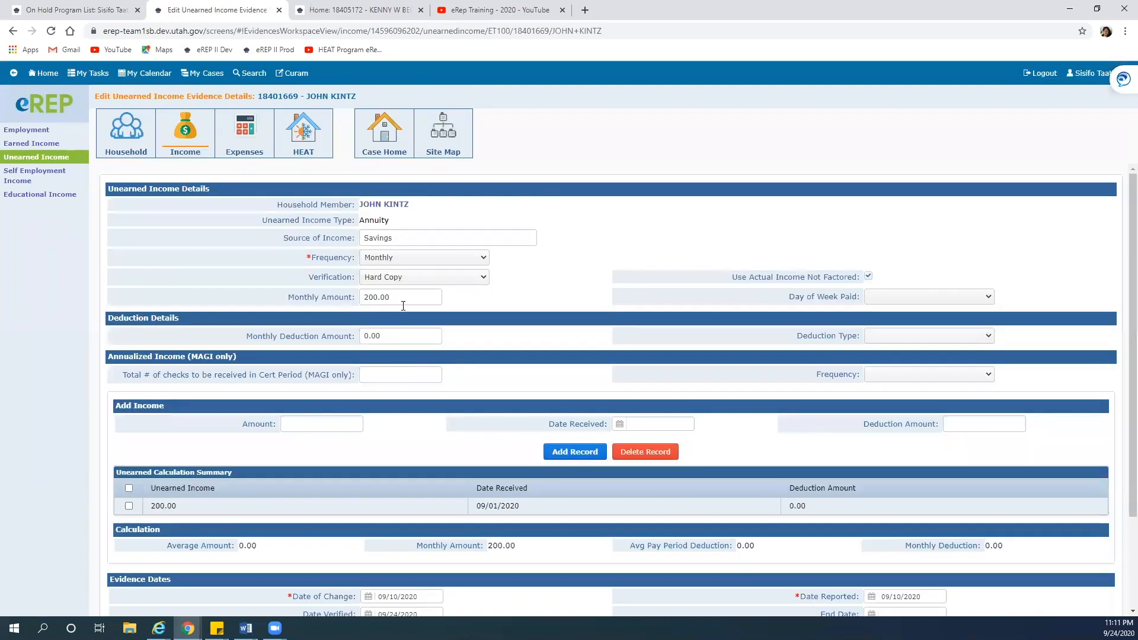
left_click_drag(403, 306, 316, 299)
type("2000.00")
scroll(444, 482, "down", 3)
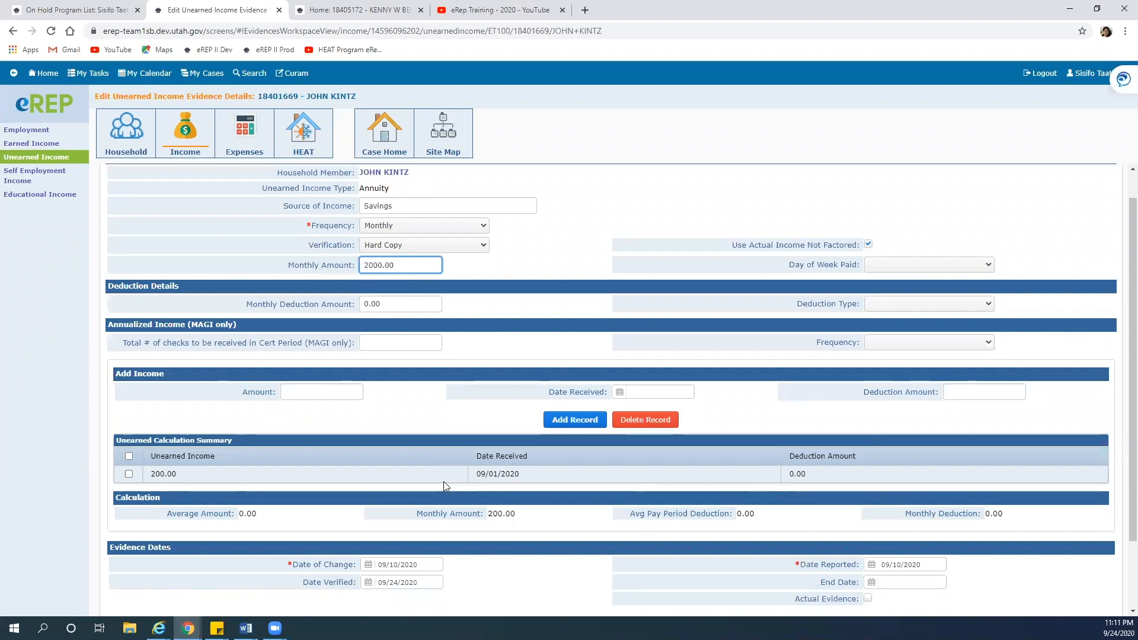
left_click(590, 592)
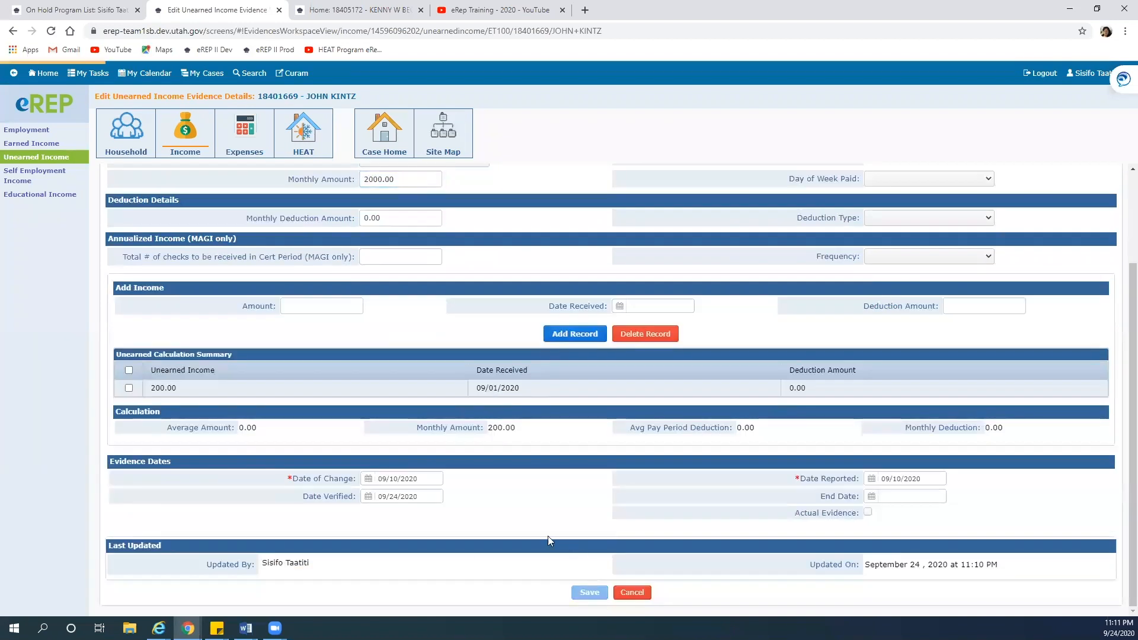
Apply all selected evidence changes and return to the case home page
left_click(339, 184)
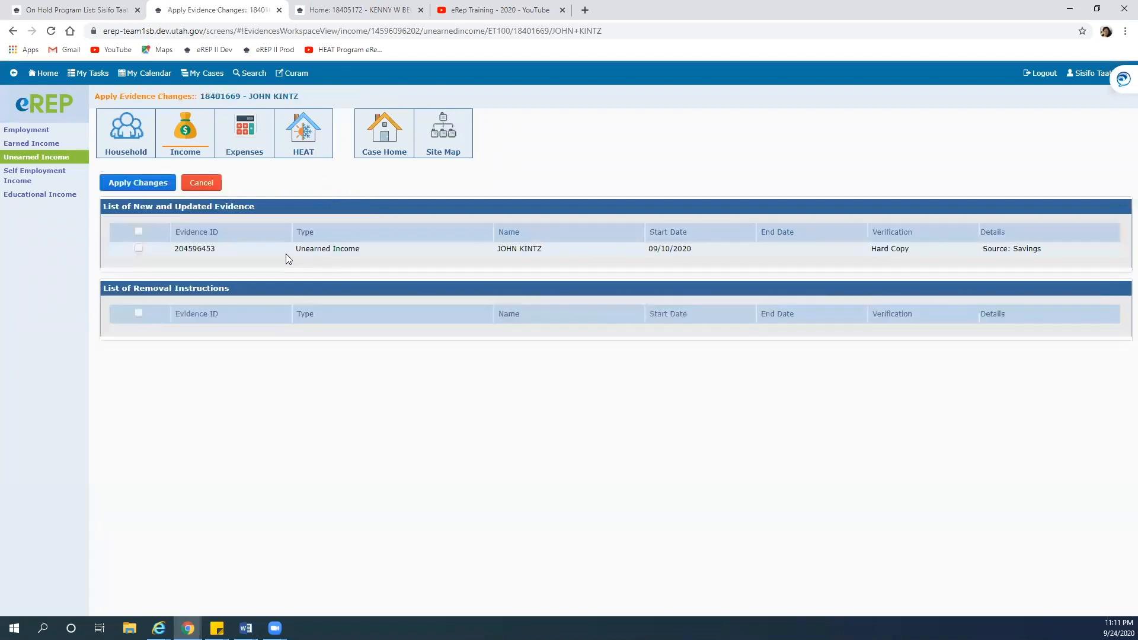
left_click(139, 231)
left_click(136, 184)
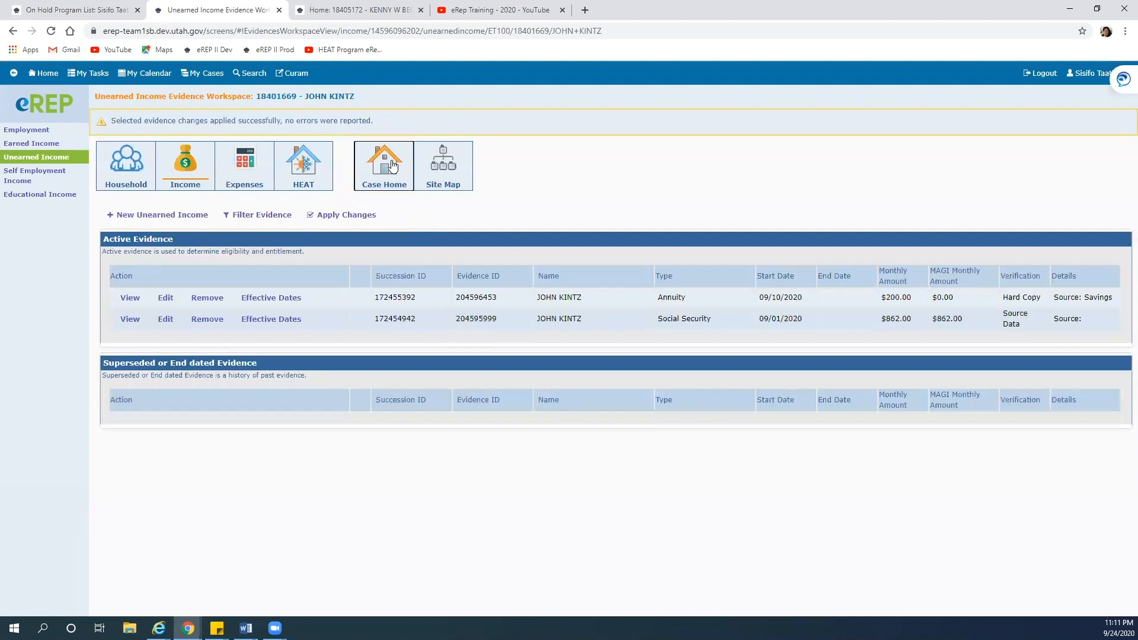
left_click(391, 166)
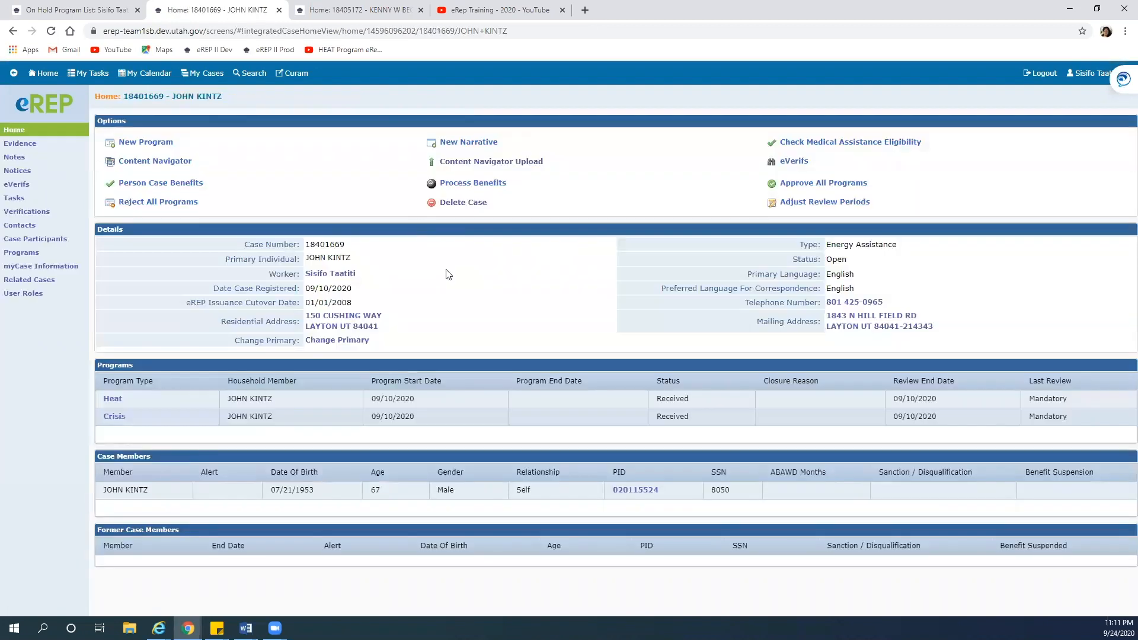
Open the Annuity unearned income for editing and delete its old 200.00 income record
left_click(29, 144)
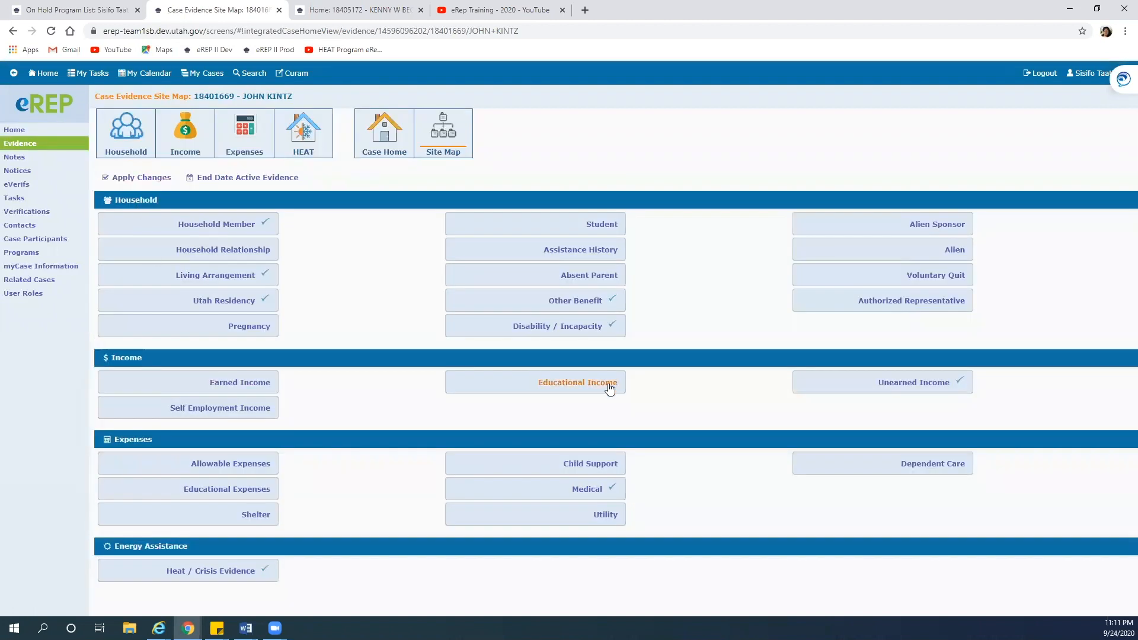
left_click(889, 380)
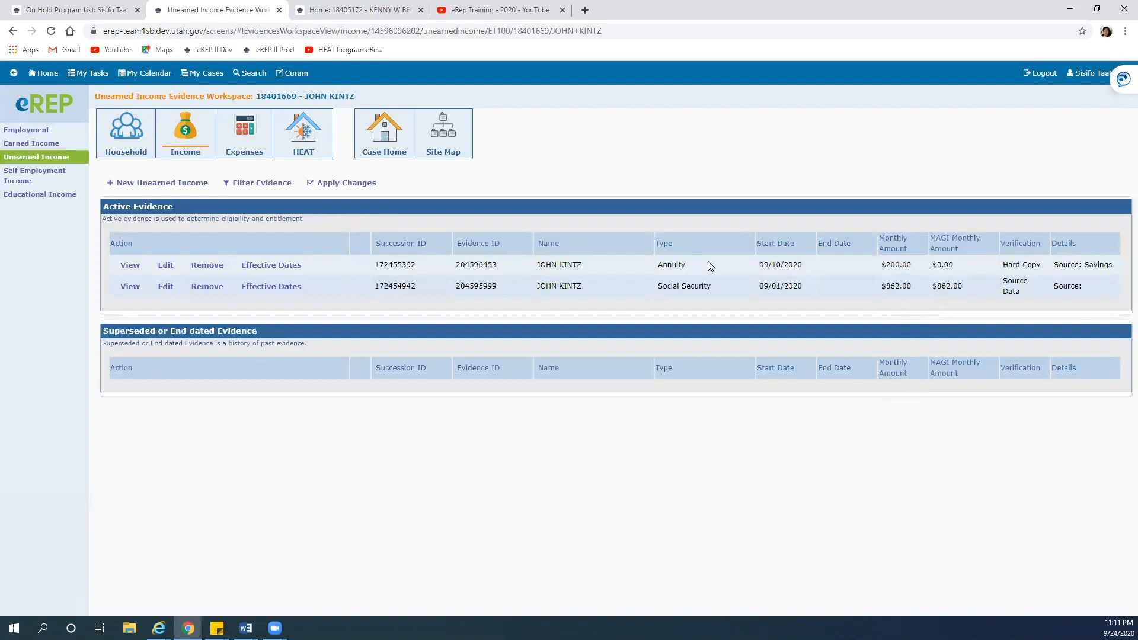
left_click(166, 267)
left_click(400, 297)
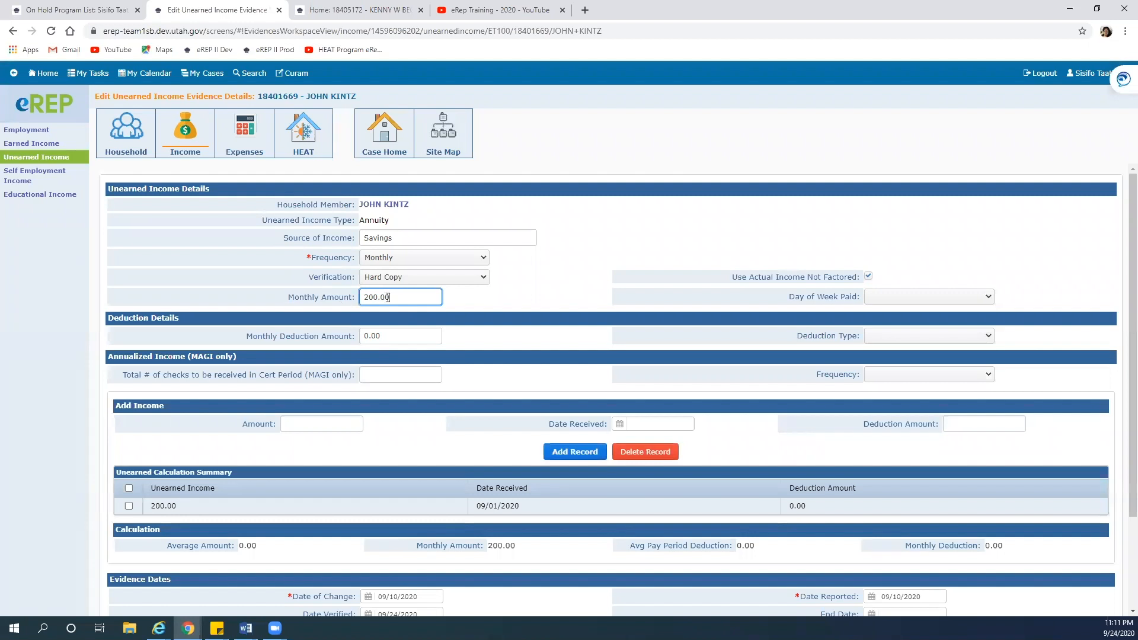
left_click(129, 506)
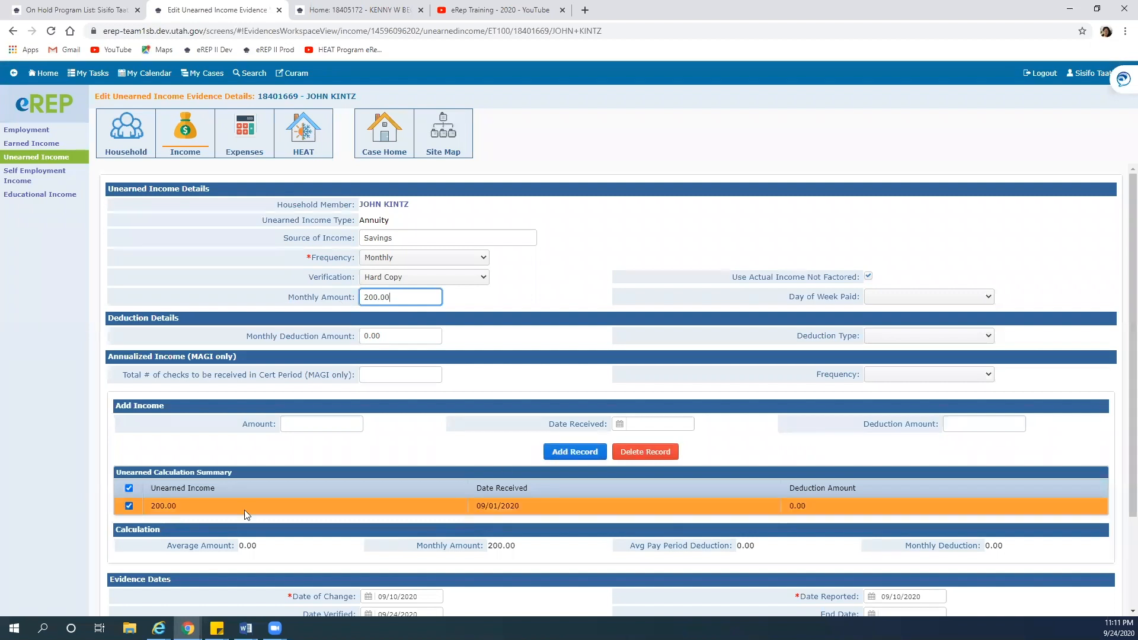
left_click(645, 452)
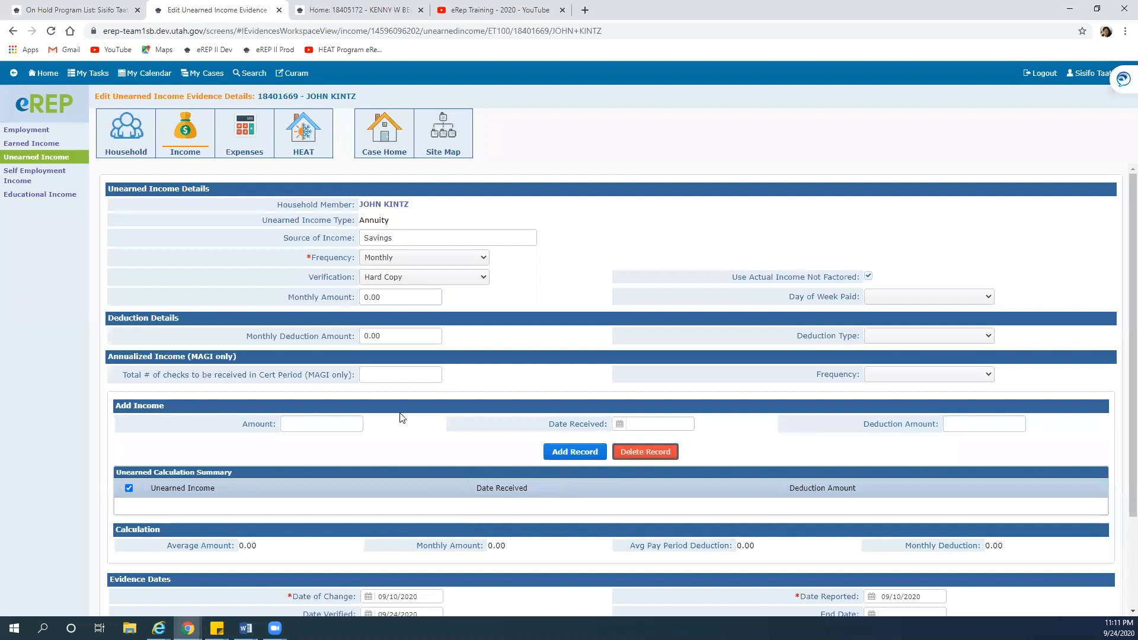
Set monthly amount 2000.00, add a 2000.00 record received 09/01/2020, and save
left_click(387, 298)
left_click_drag(387, 297, 336, 304)
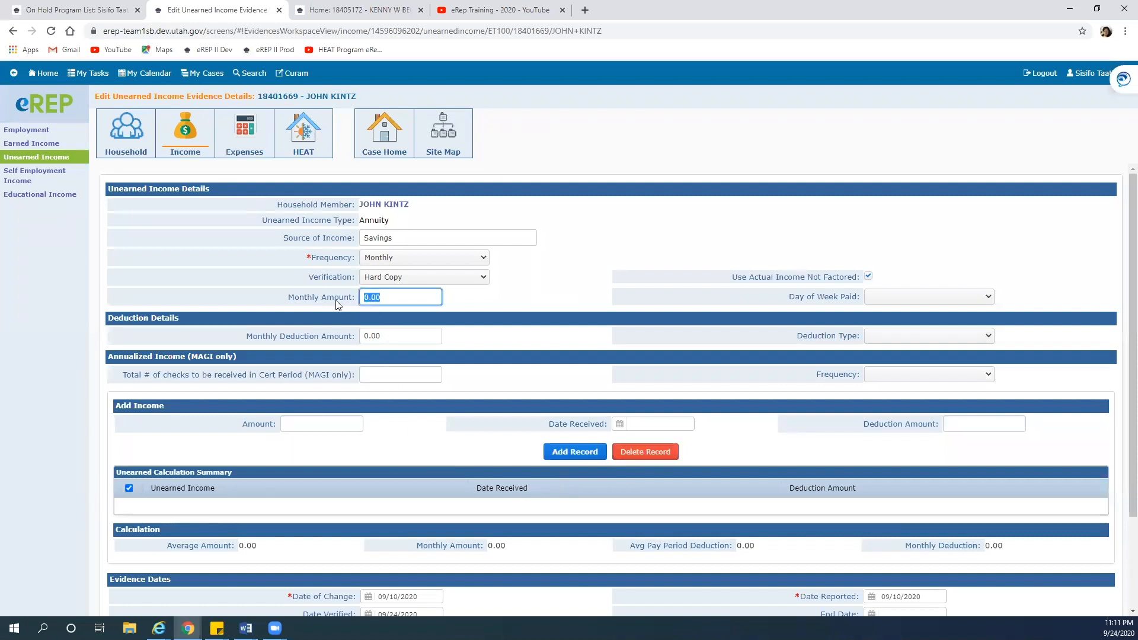
type("2000.0")
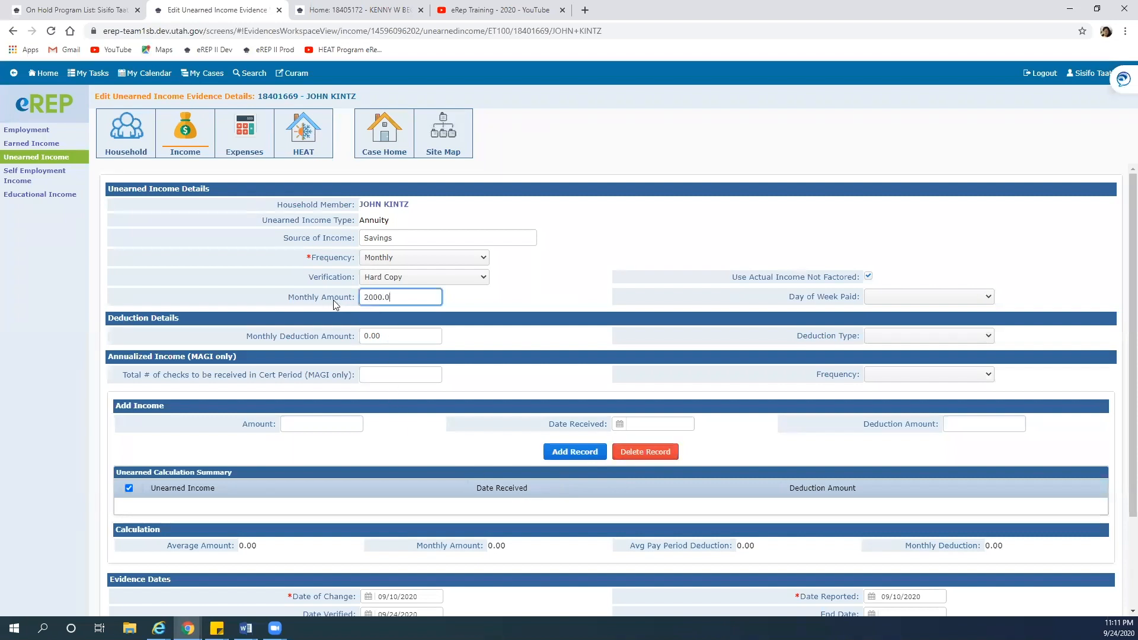
left_click(332, 425)
type("2000.00")
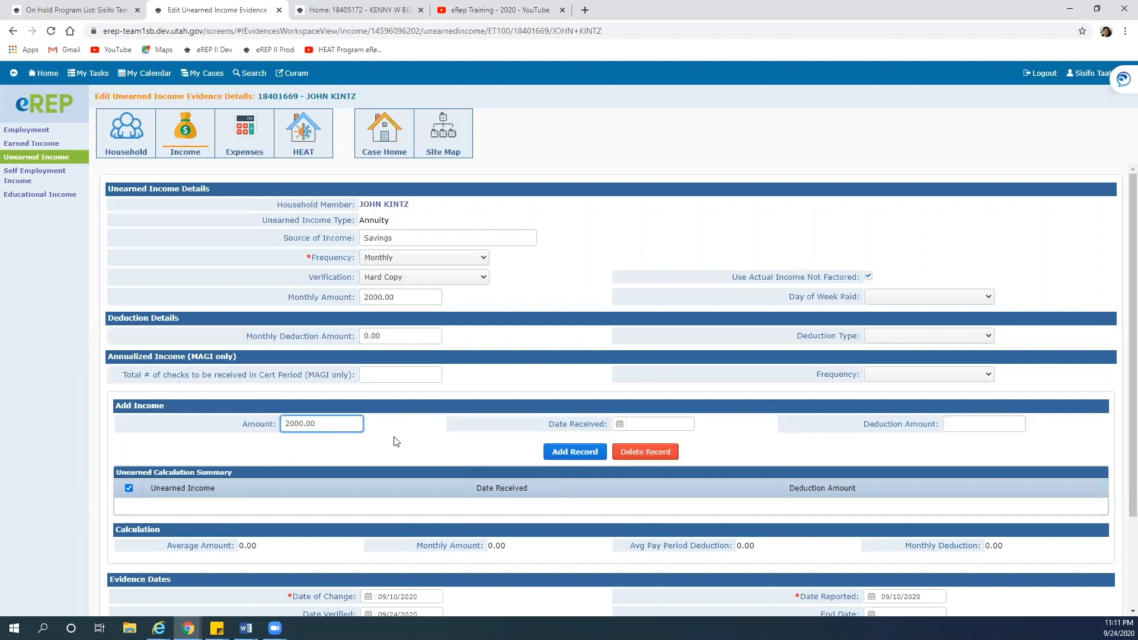
left_click(620, 424)
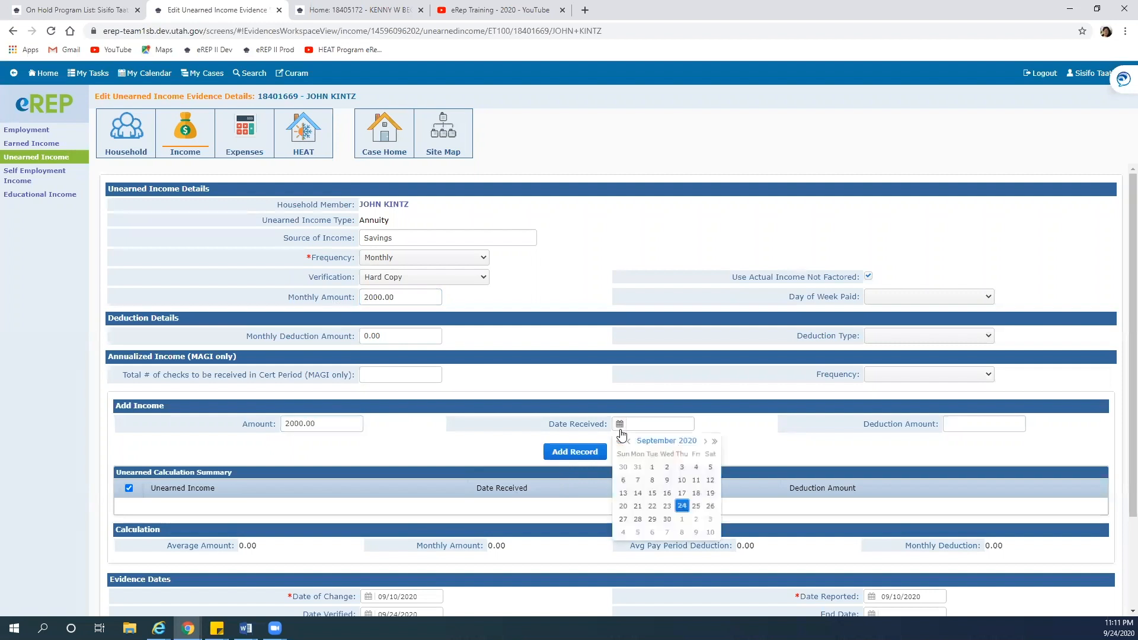
left_click(652, 467)
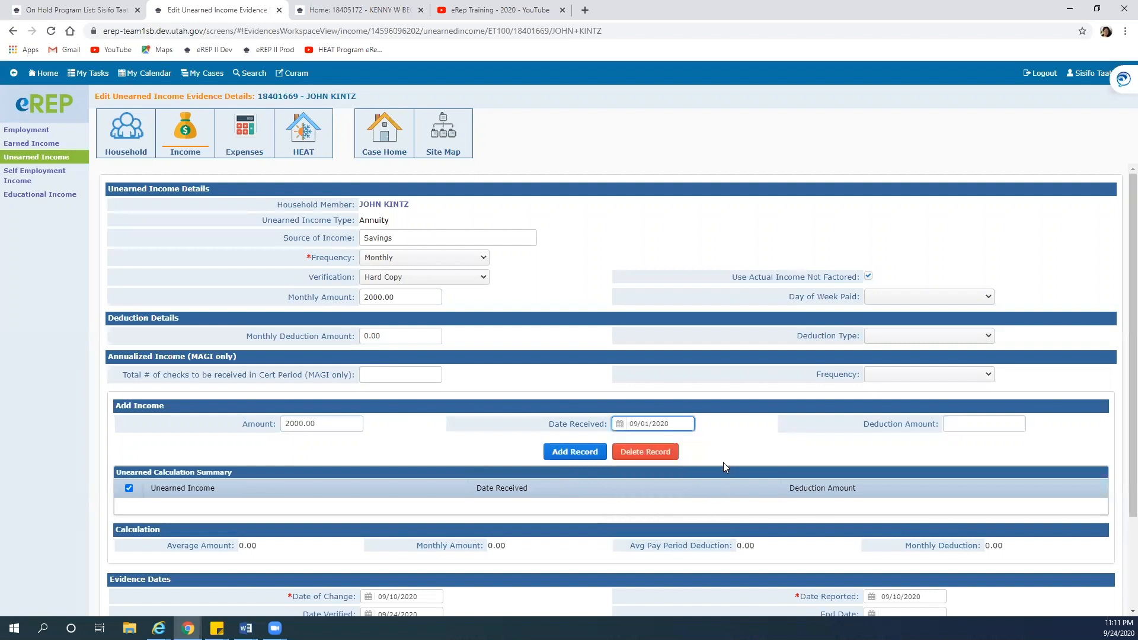
left_click(602, 457)
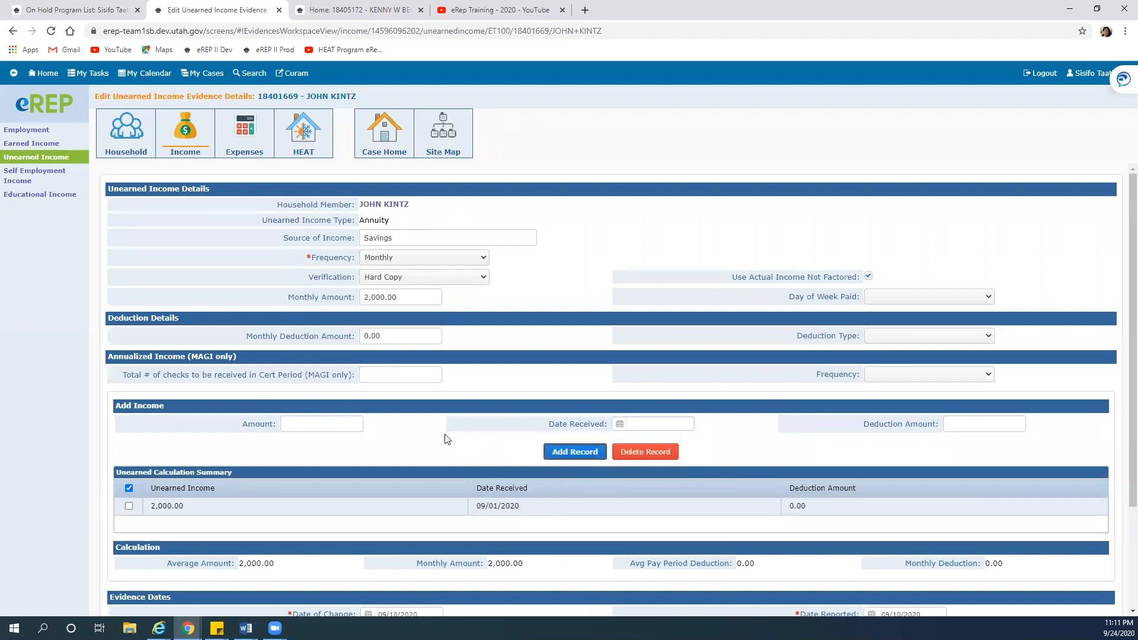
scroll(442, 451, "down", 2)
scroll(438, 472, "down", 1)
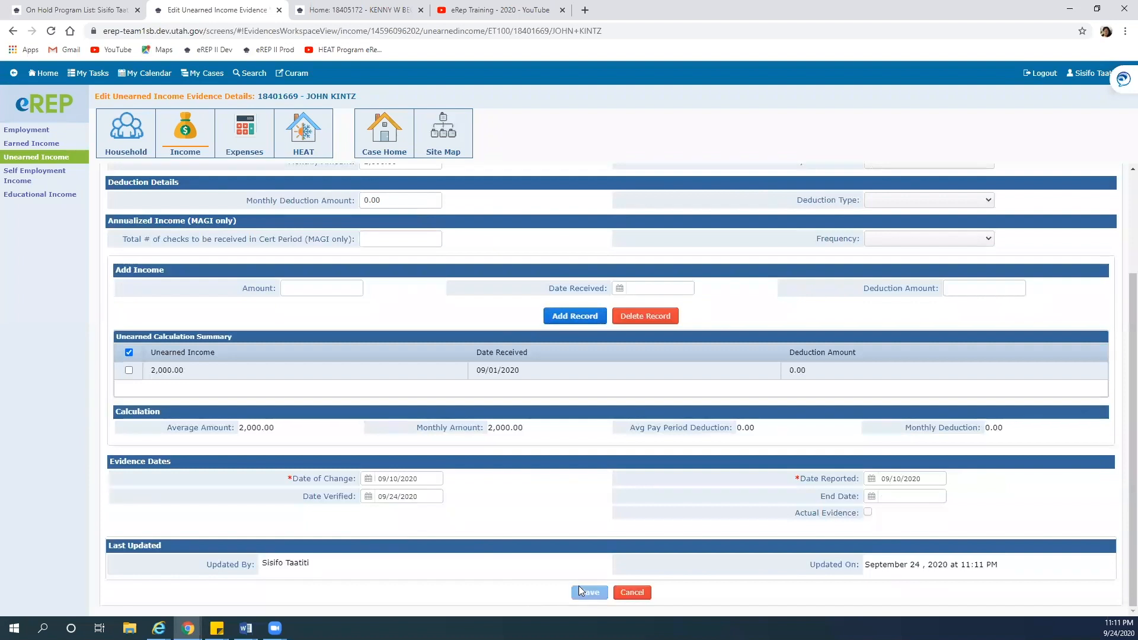
left_click(579, 586)
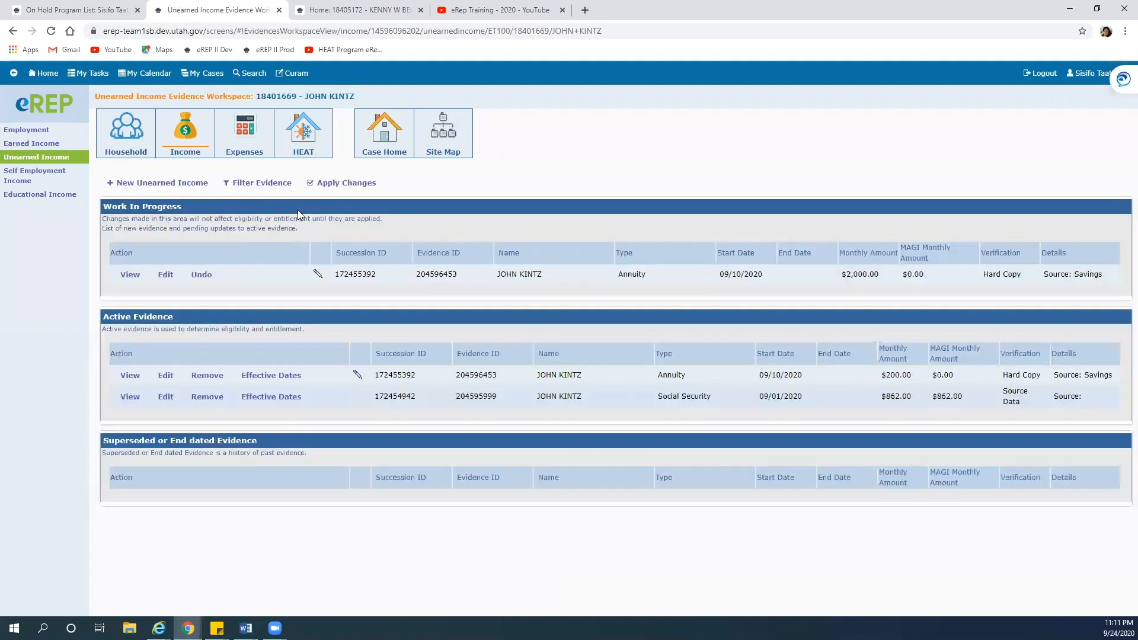
Select and apply all pending evidence changes, activating the $2,000.00 annuity, then return to case home
left_click(346, 183)
left_click(140, 232)
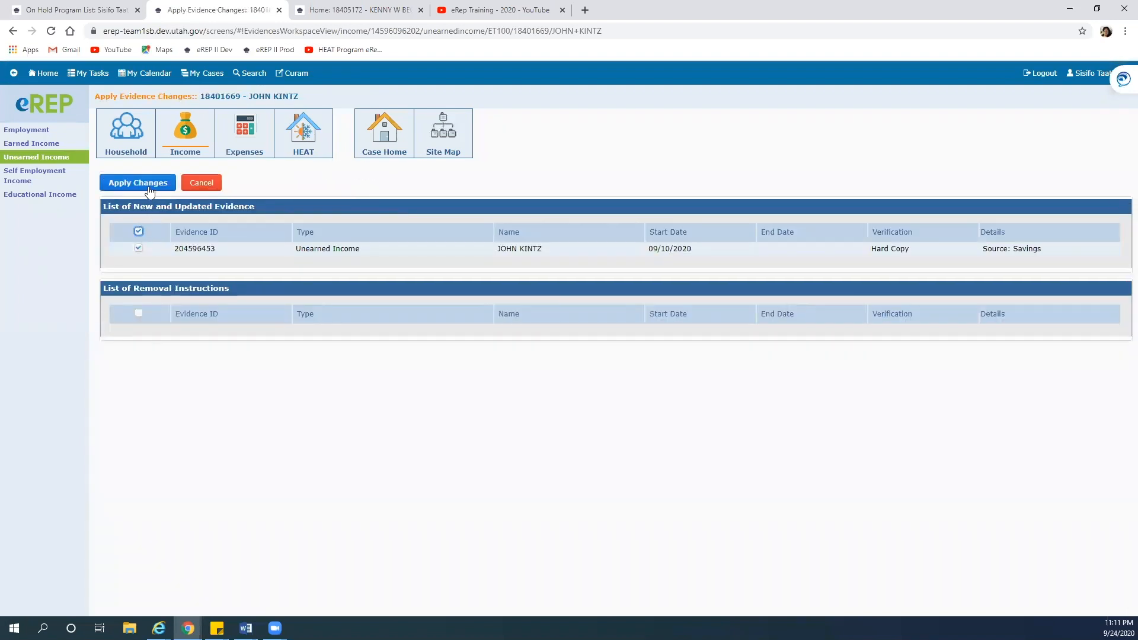
left_click(149, 183)
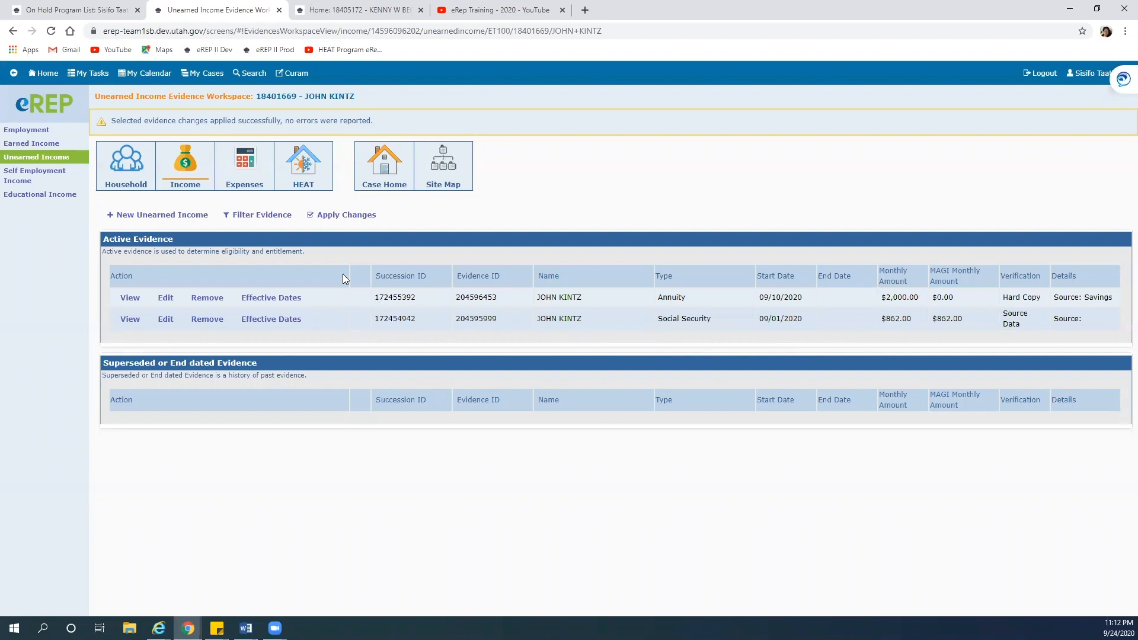
left_click(374, 165)
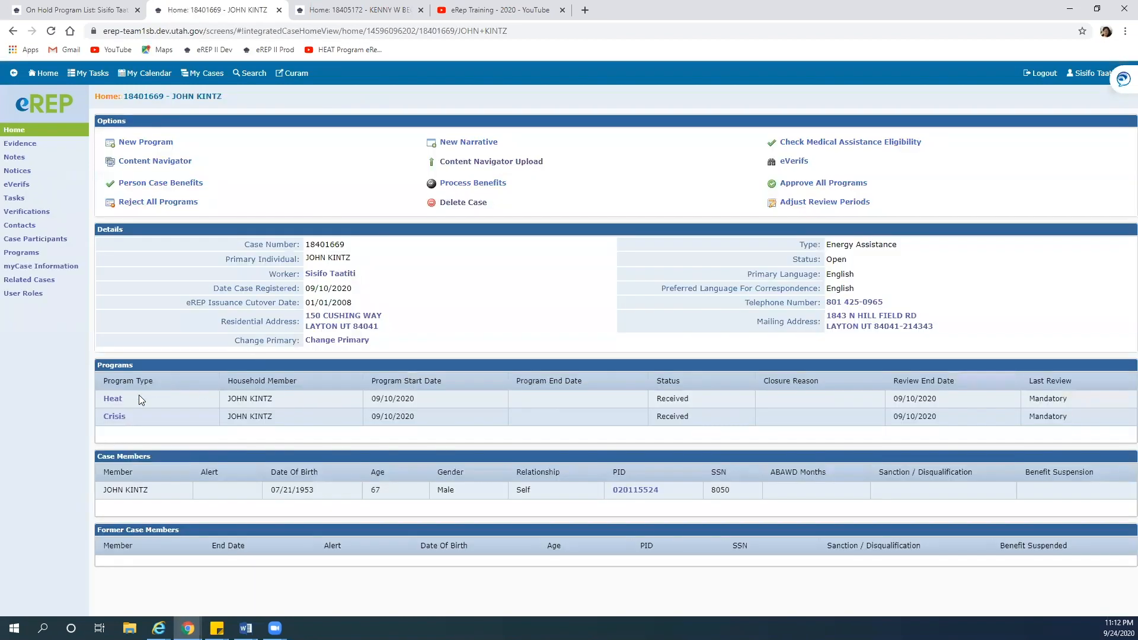
Rerun the Heat eligibility check from the program start date
left_click(114, 398)
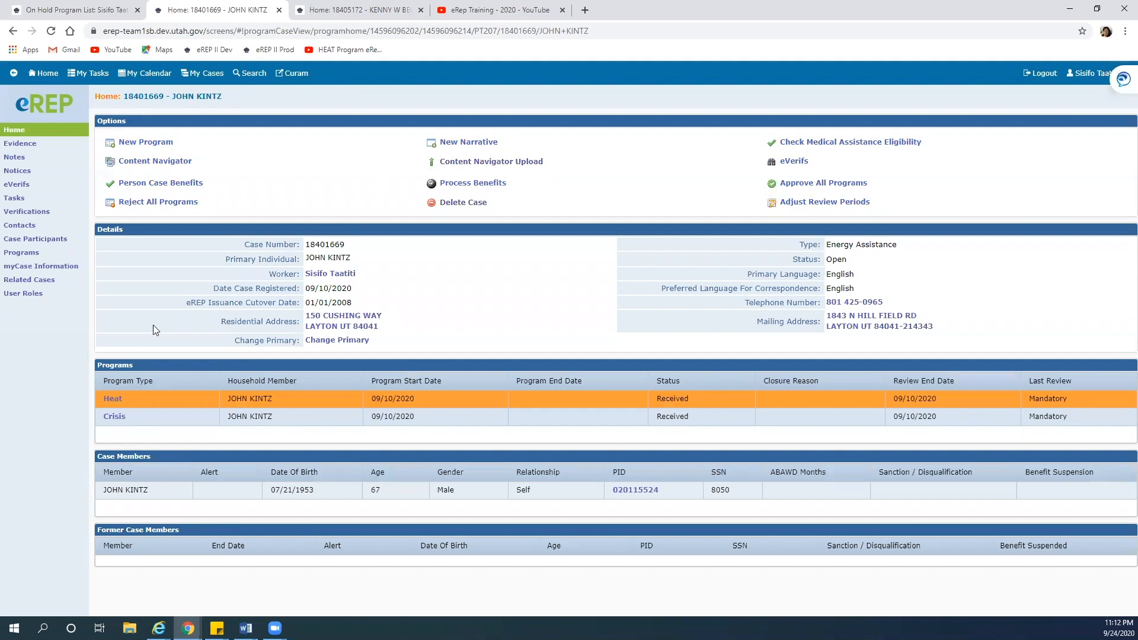
left_click(377, 165)
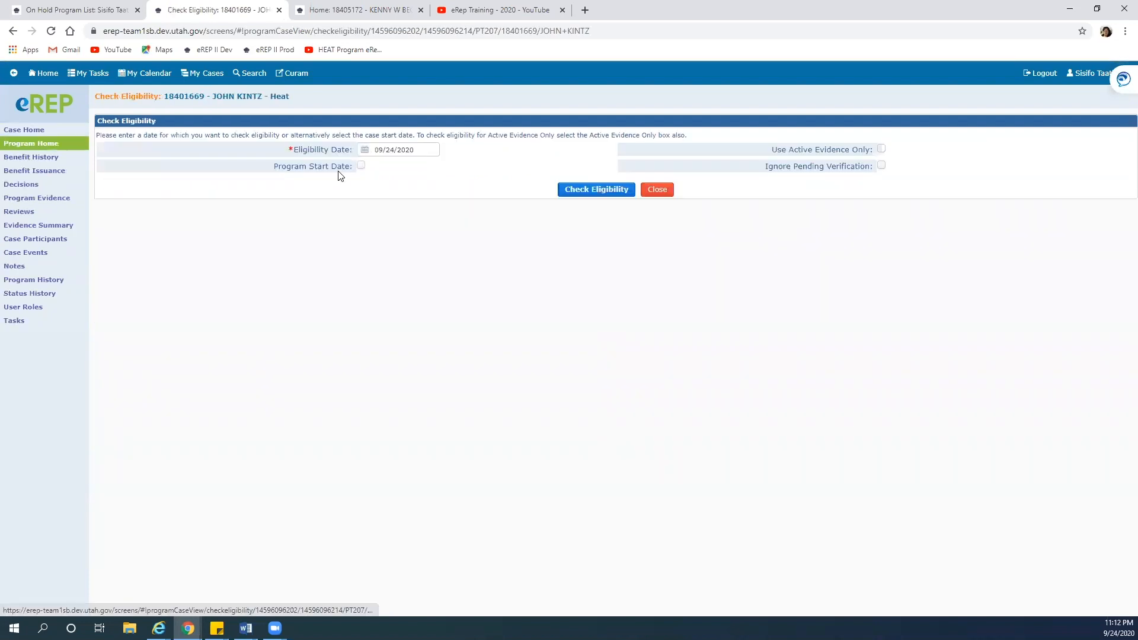
left_click(361, 165)
left_click(576, 192)
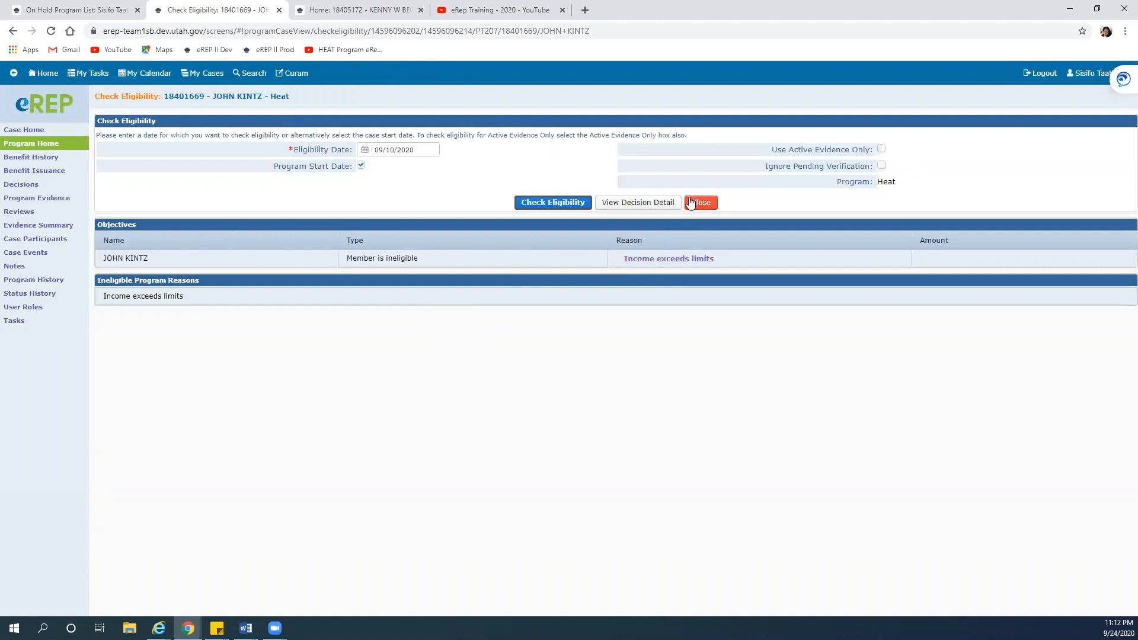
Review the decision details showing income exceeds limits, then return to the Heat program home
left_click(650, 203)
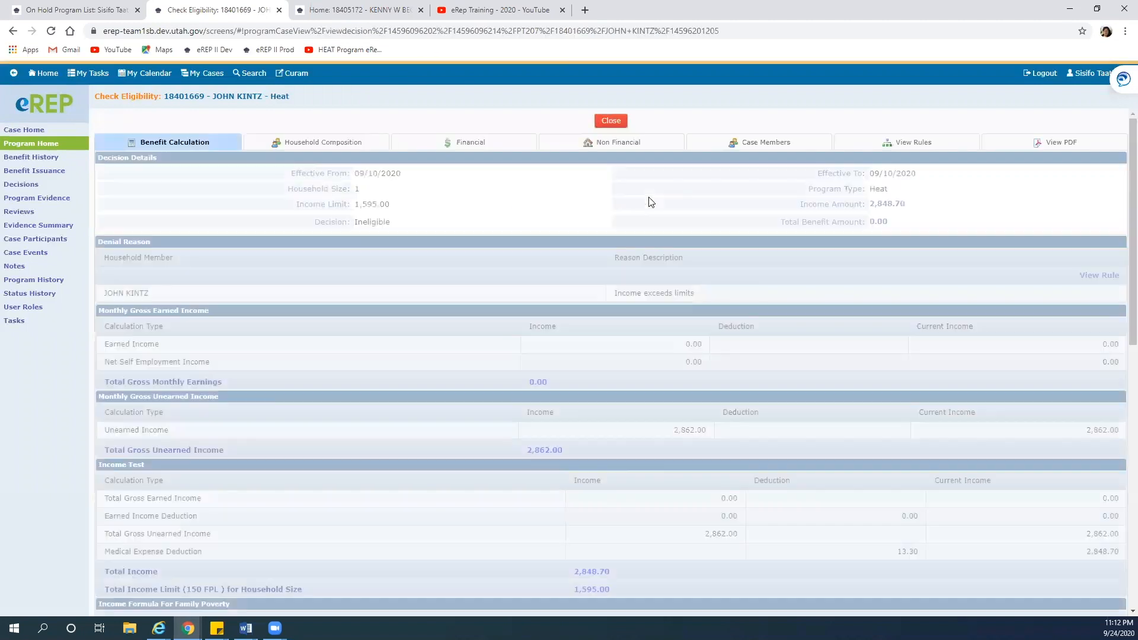
scroll(585, 391, "down", 6)
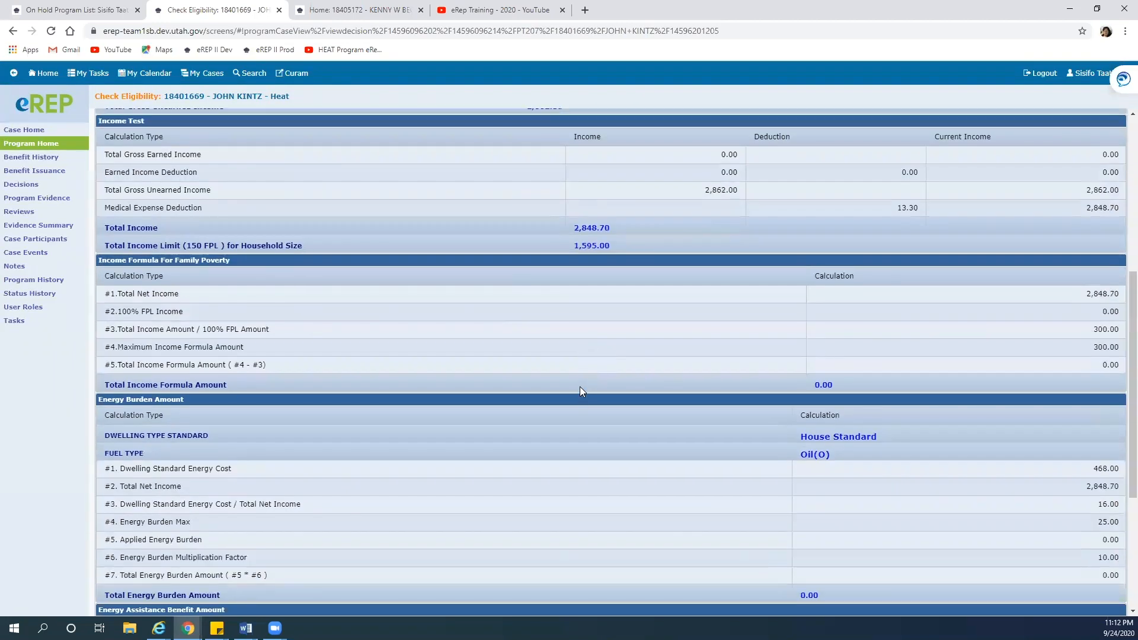
scroll(579, 387, "up", 6)
left_click(611, 120)
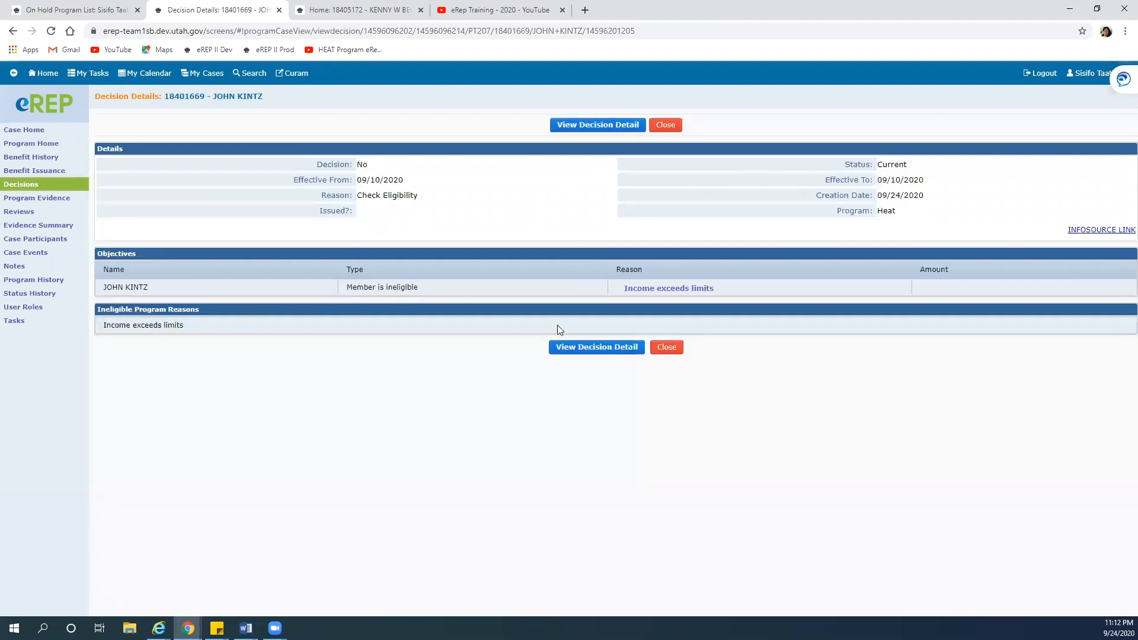
left_click(665, 347)
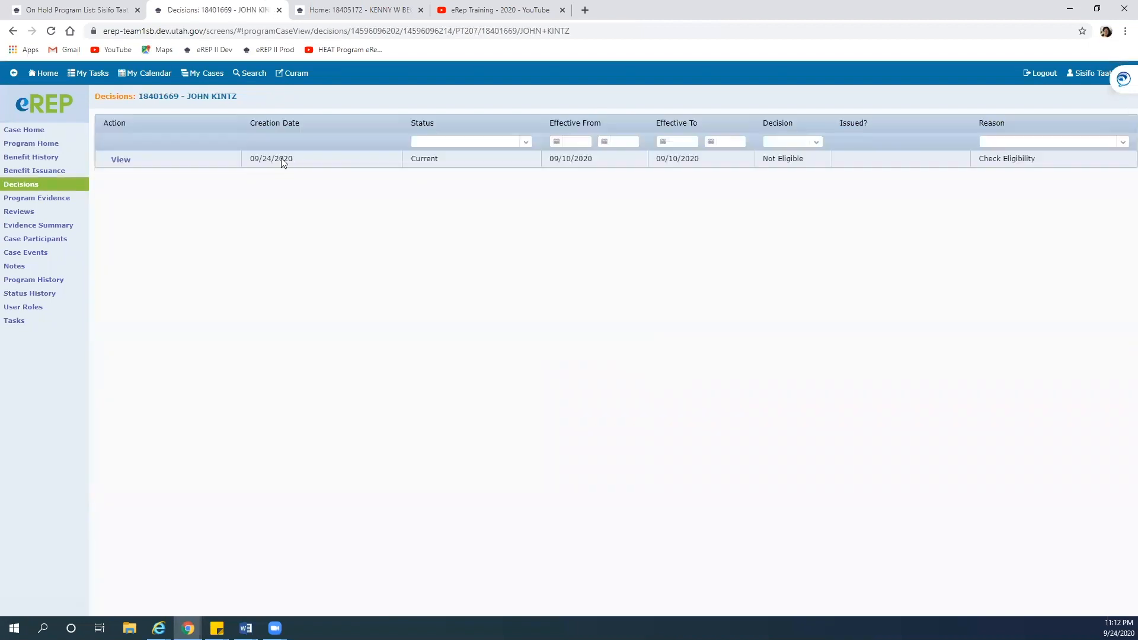
left_click(55, 146)
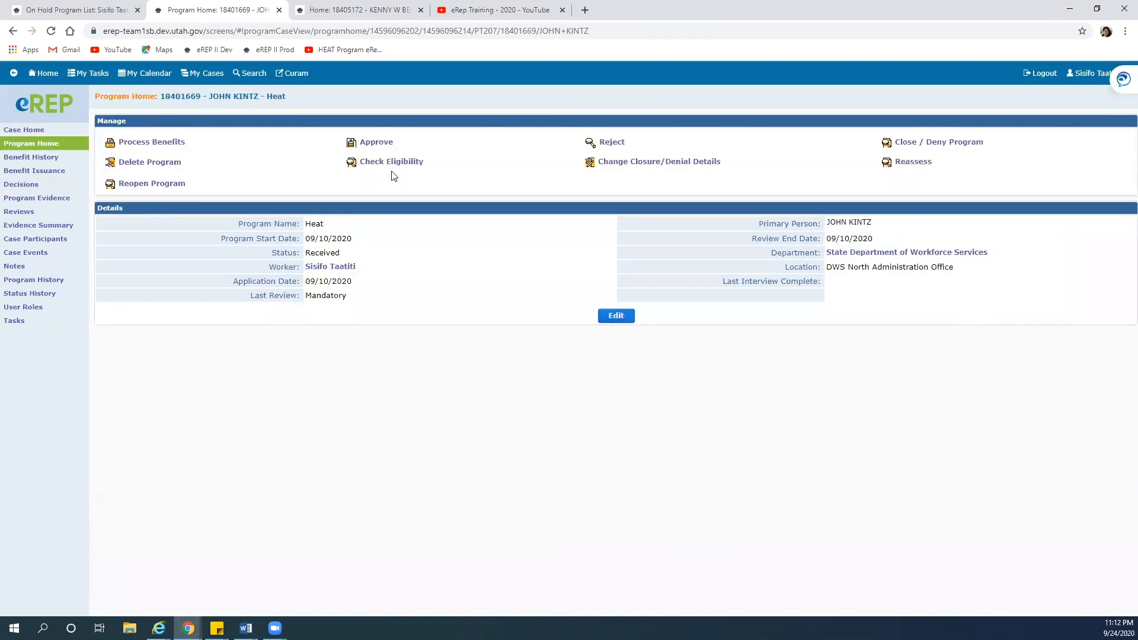
Process Heat benefits and accept the denial from 09/10/2020 for income exceeding limits
left_click(145, 143)
left_click(173, 144)
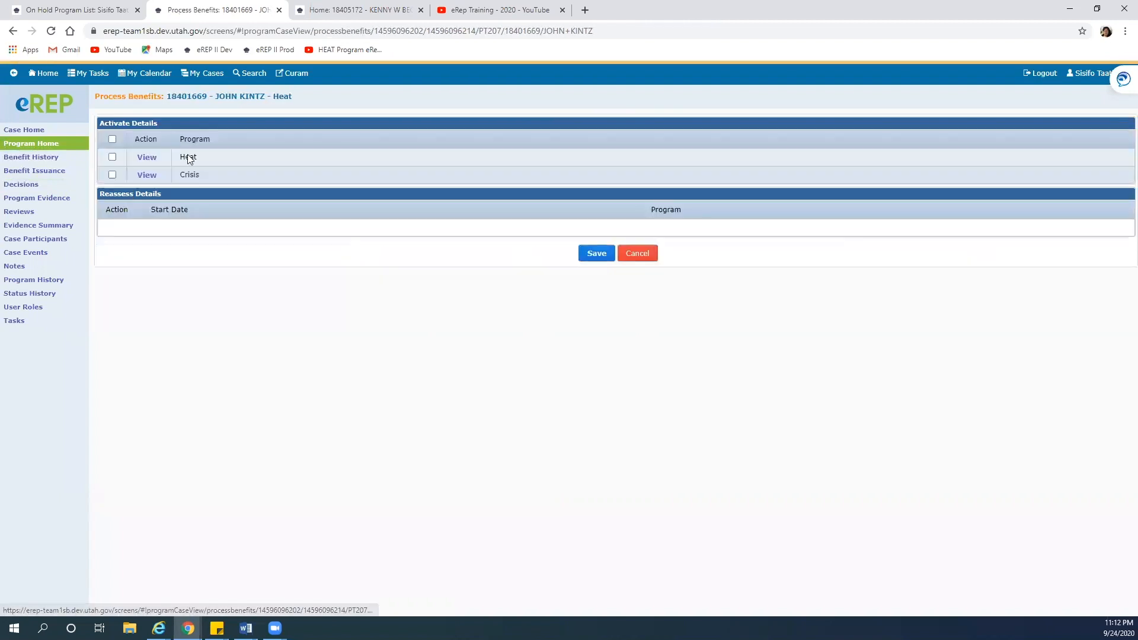
left_click(112, 157)
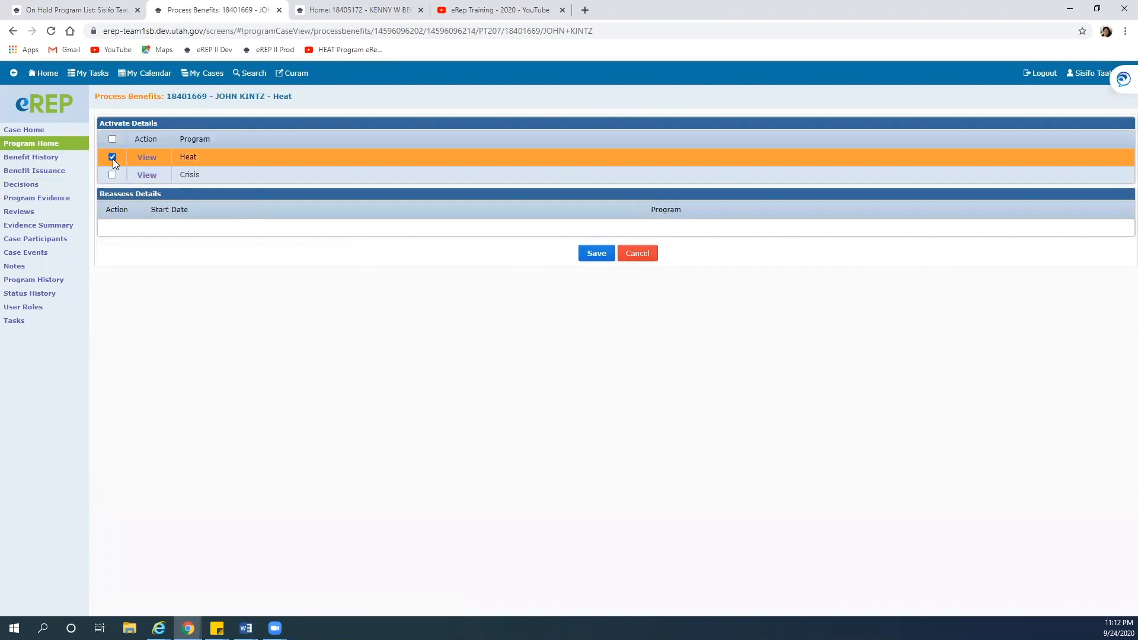
left_click(596, 253)
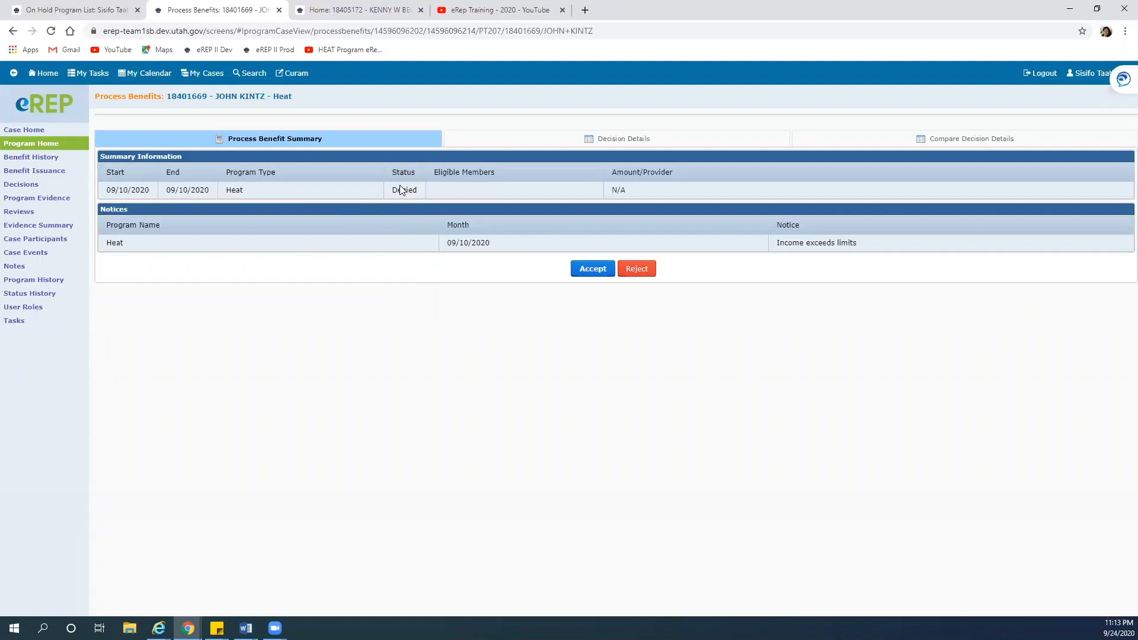
left_click(583, 268)
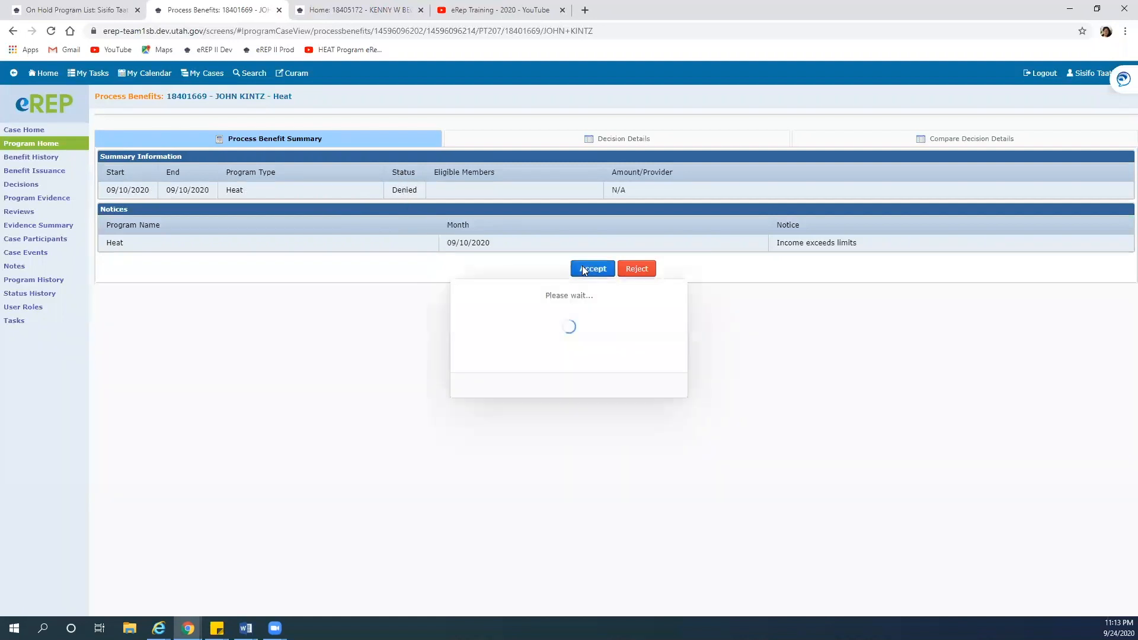
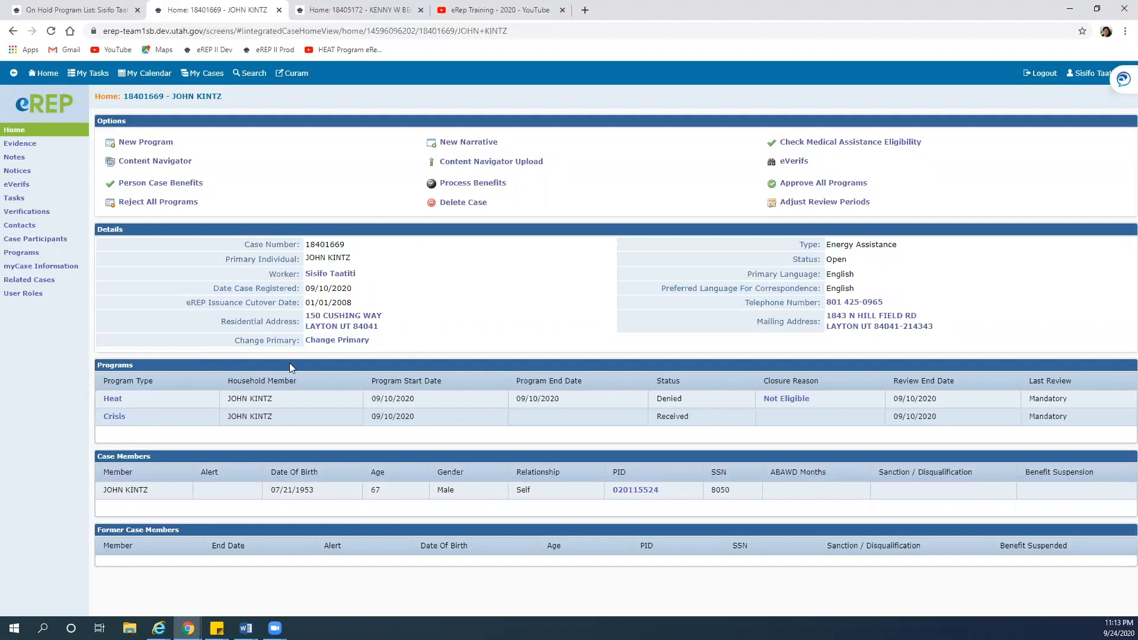
Go to the case's Tasks page, revisiting case home once, and start a New case task
left_click(16, 197)
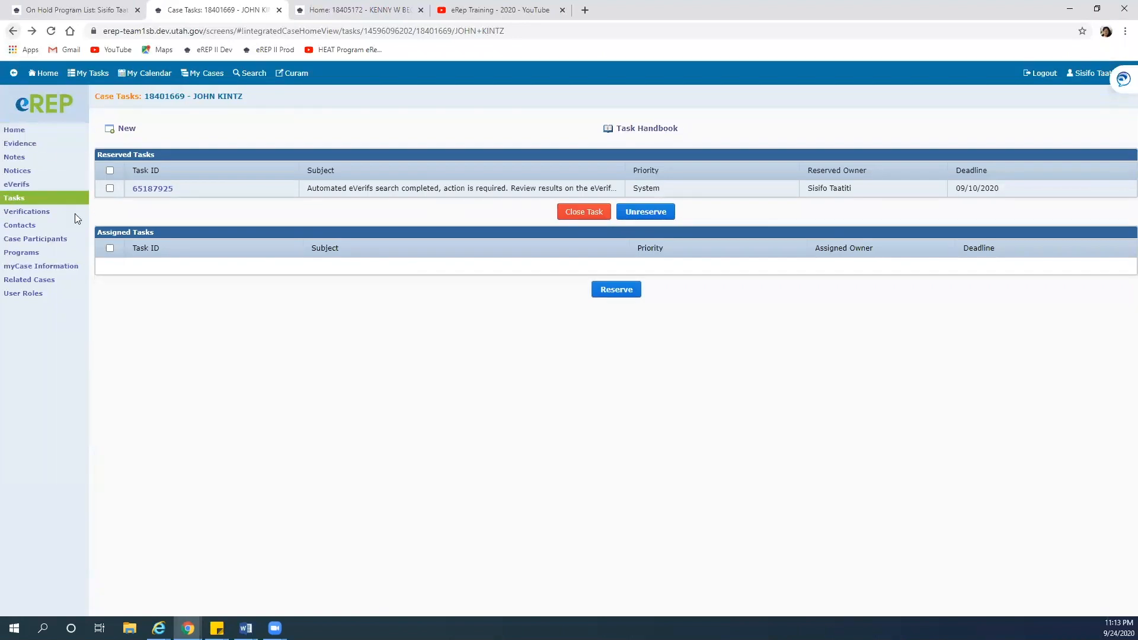
left_click(14, 31)
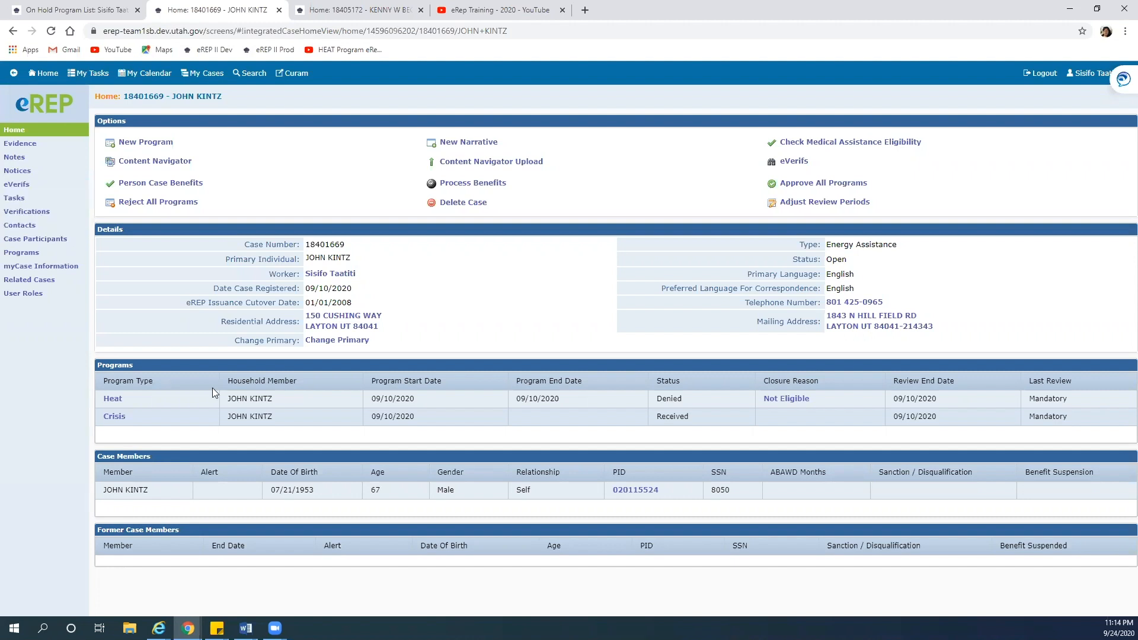
left_click(14, 198)
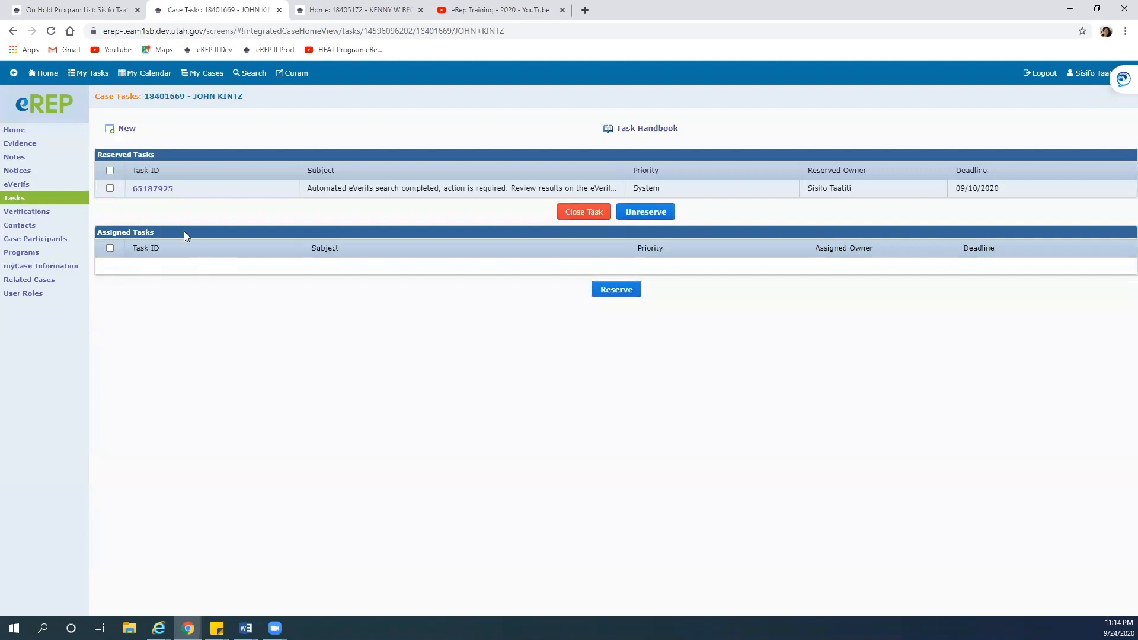
left_click(128, 129)
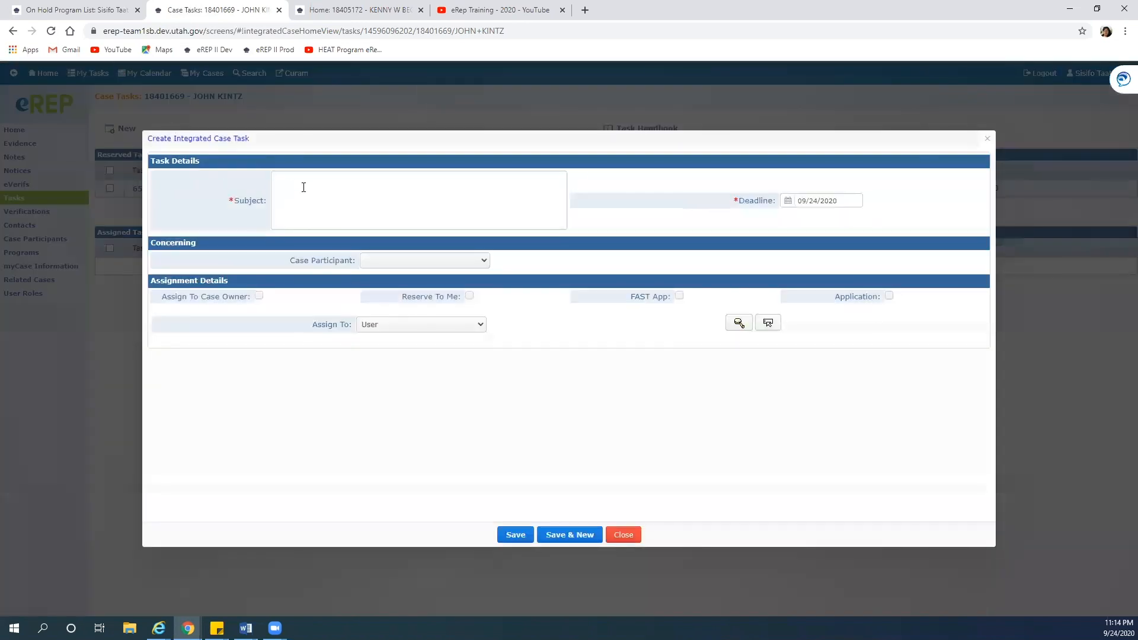
Enter subject 'Application Denied. Needs Editor Review.', deadline 09/28/2020, and the client as case participant
left_click(304, 187)
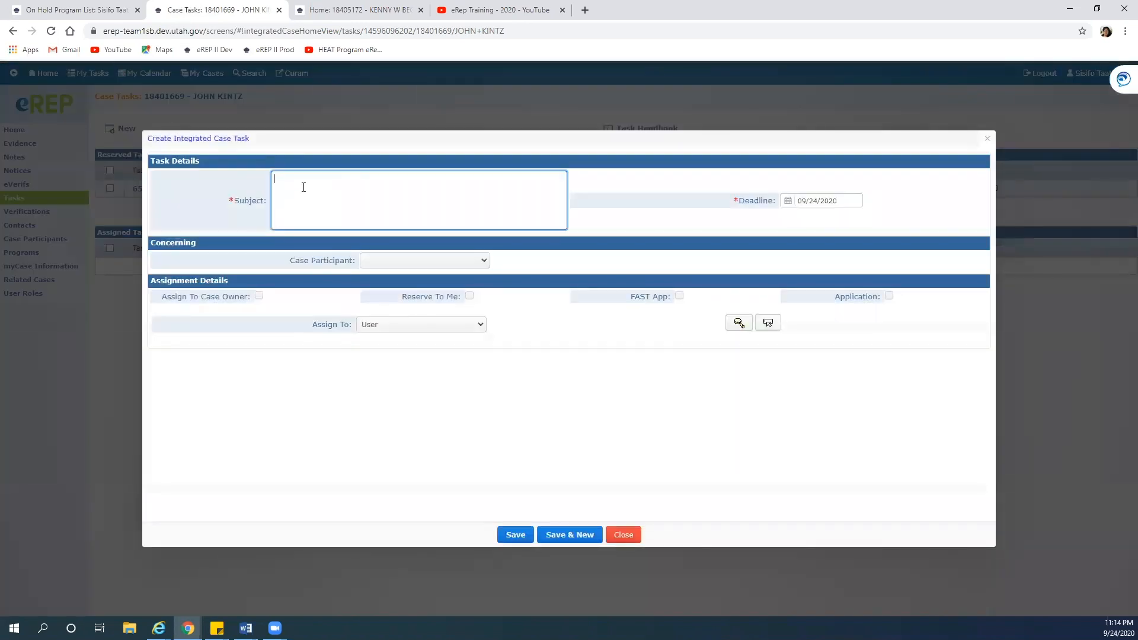
type("Application Denied. Needs Editor Review.")
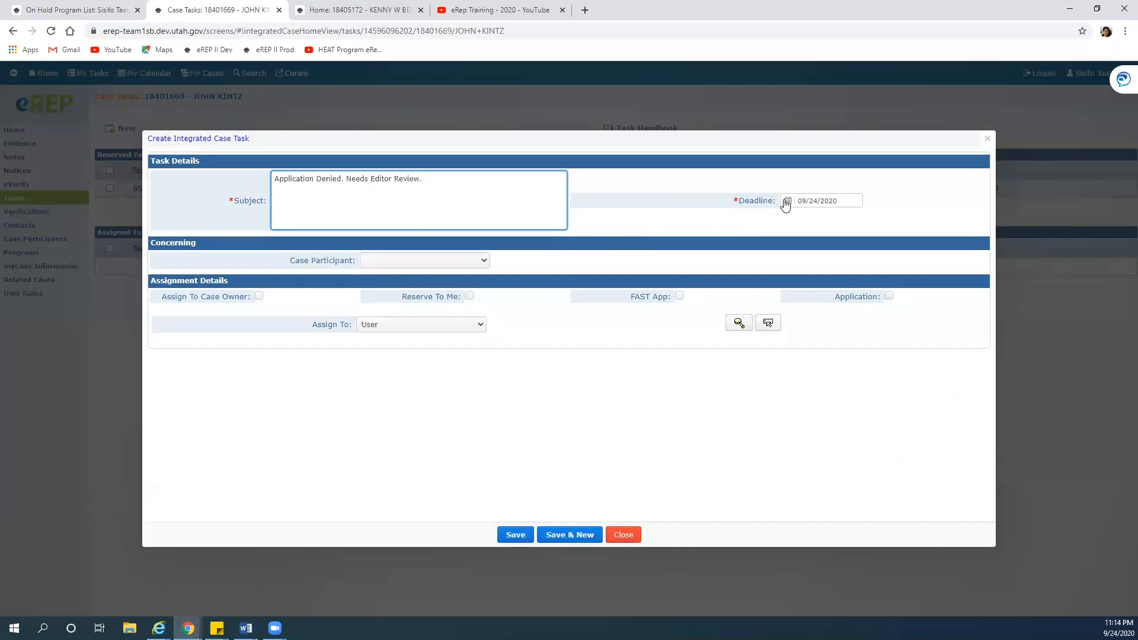
left_click(786, 201)
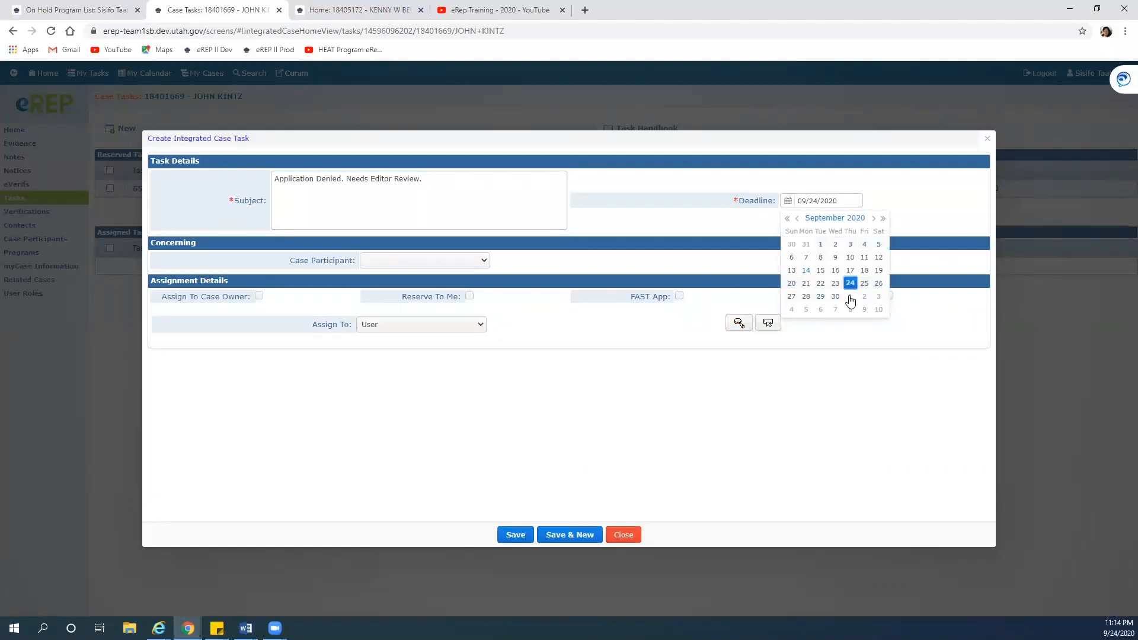
left_click(807, 297)
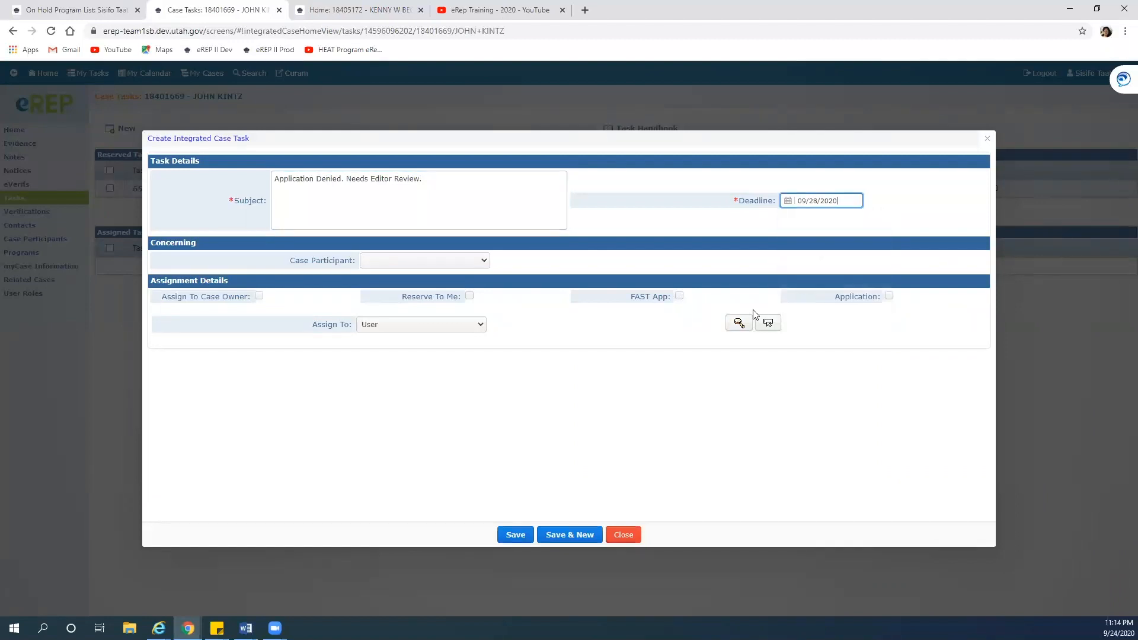
left_click(484, 260)
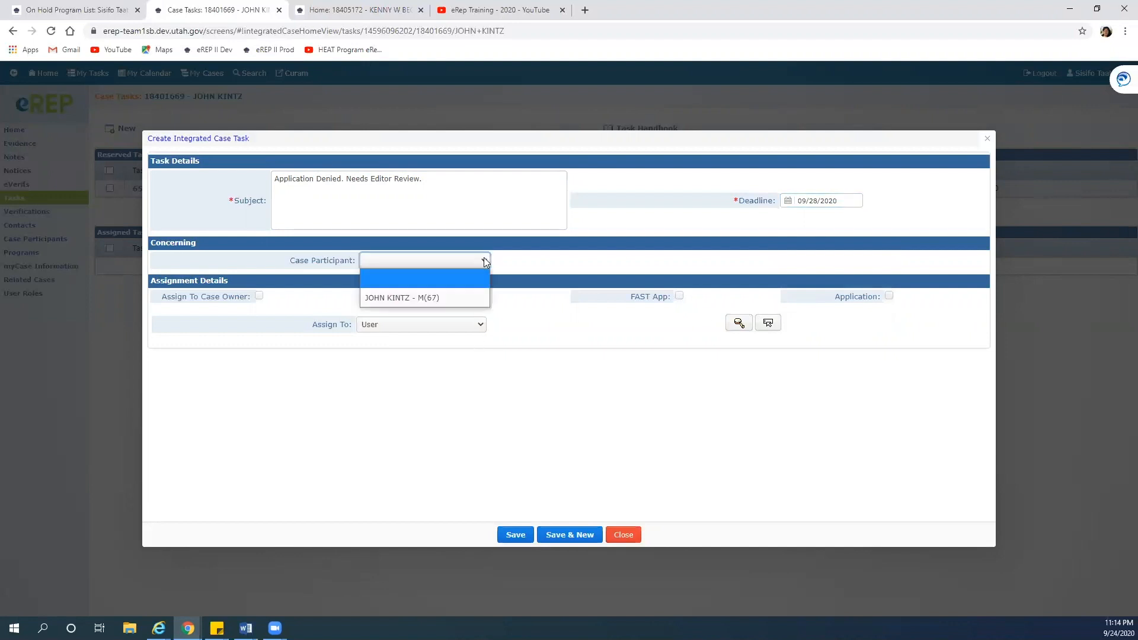
left_click(449, 299)
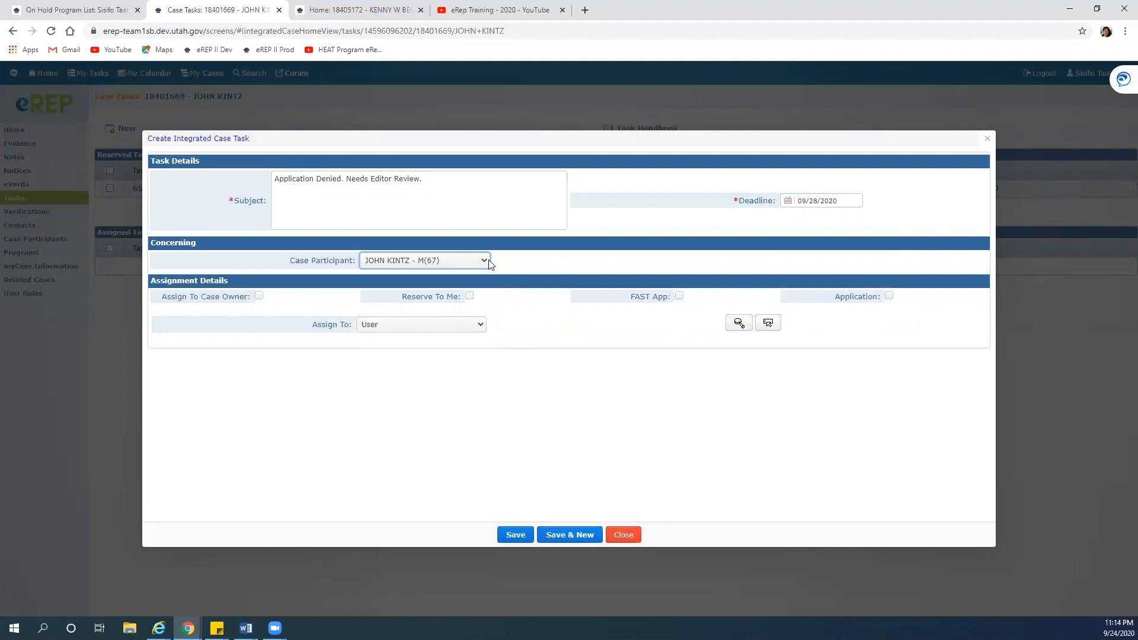
left_click(519, 268)
Search staff by the supervisor's first and last name and assign the task to the State HEAT Office supervisor
left_click(739, 325)
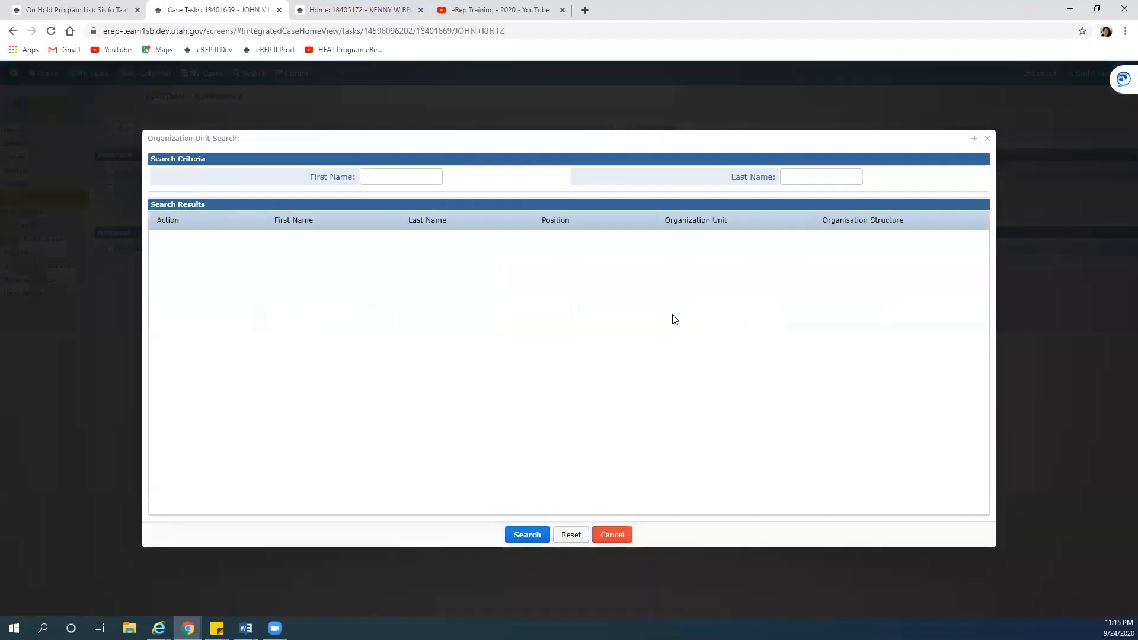
left_click(406, 174)
left_click(800, 171)
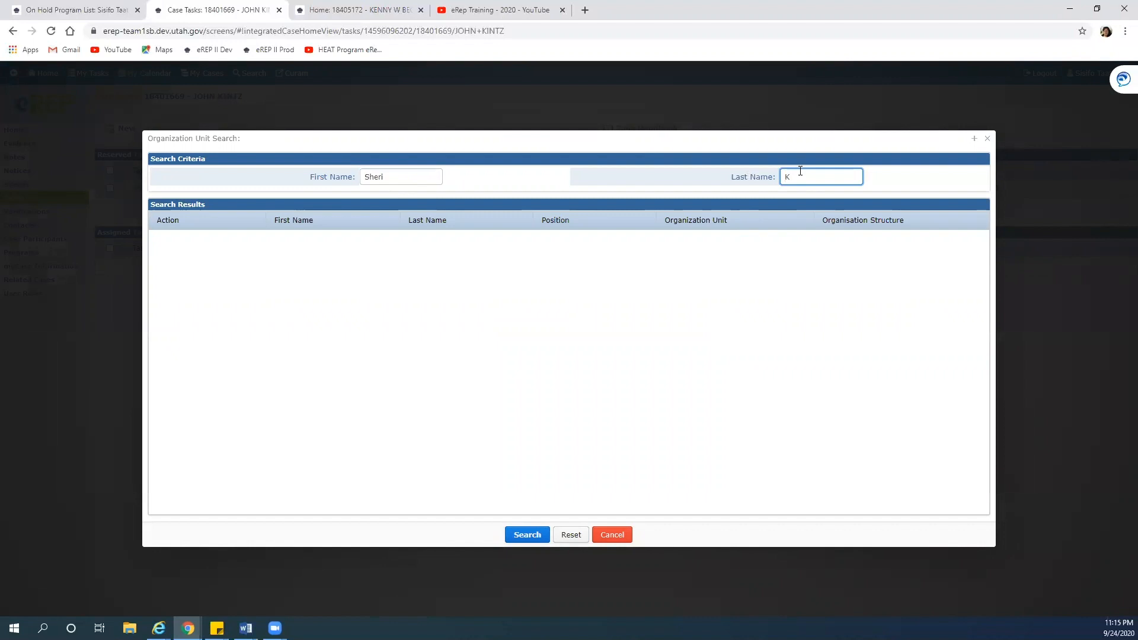
left_click(524, 536)
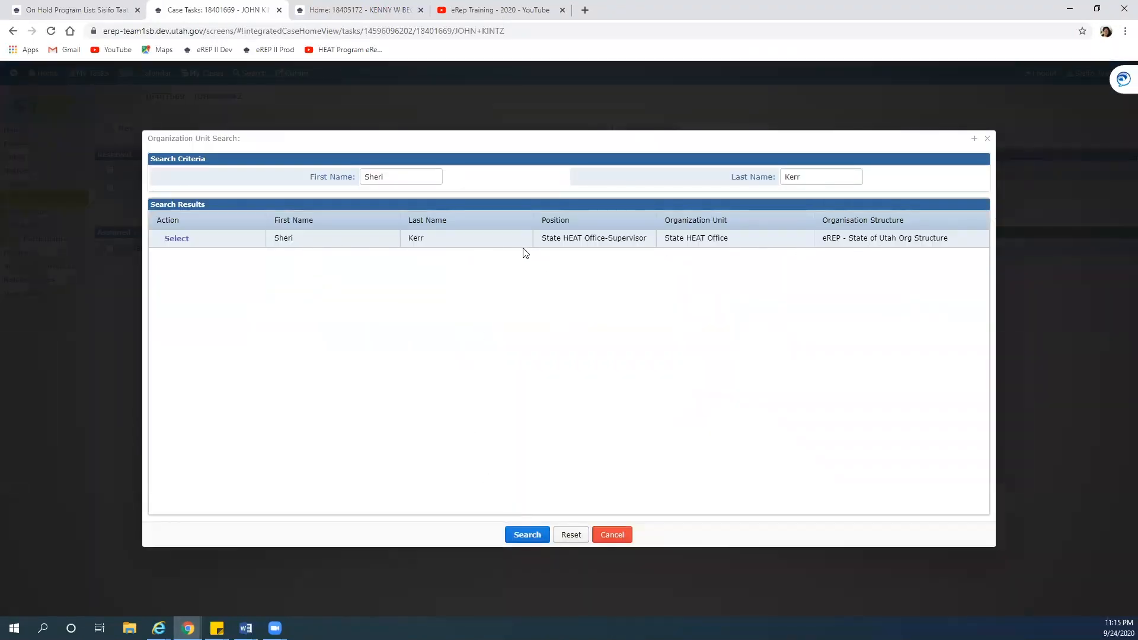
left_click(171, 241)
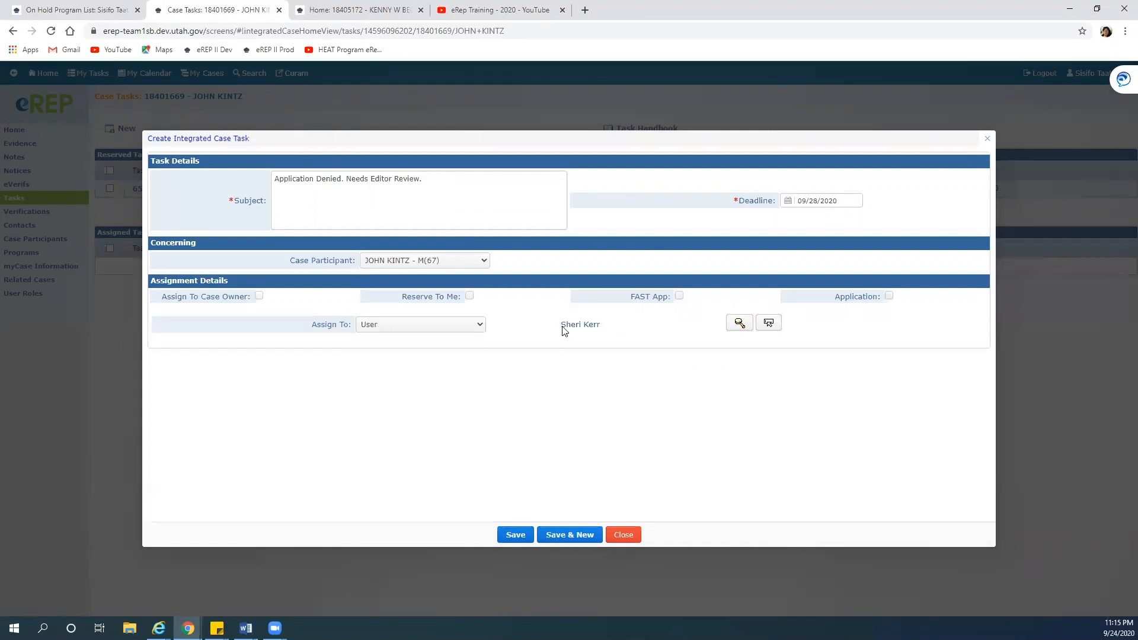
Save the editor-review task, then switch to the eREP Training - 2020 YouTube playlist
left_click(516, 537)
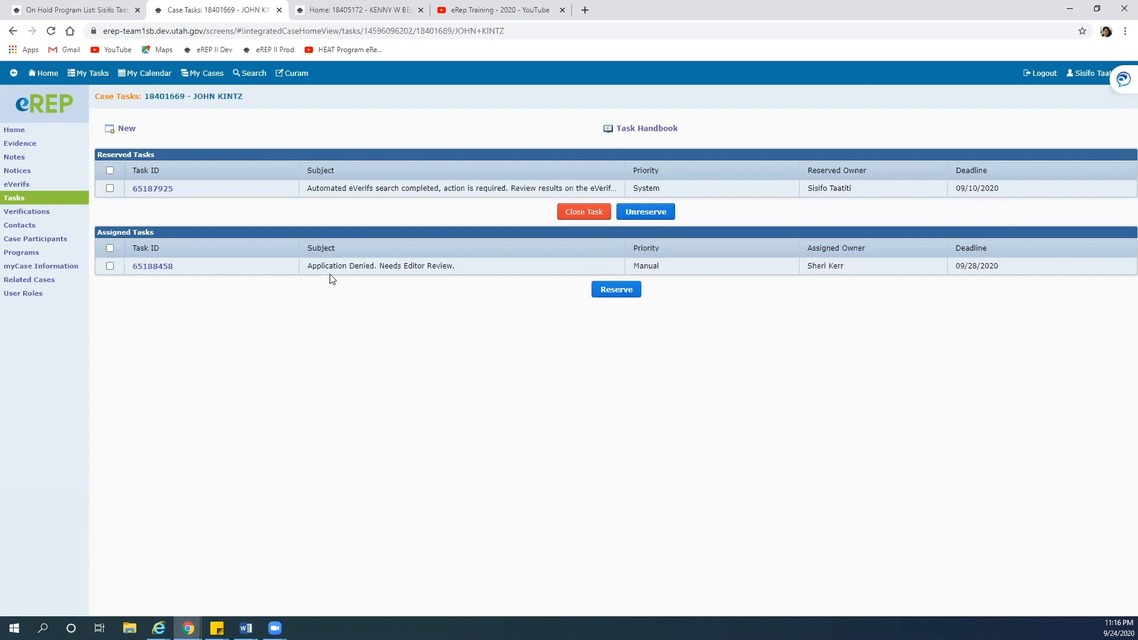
left_click(468, 10)
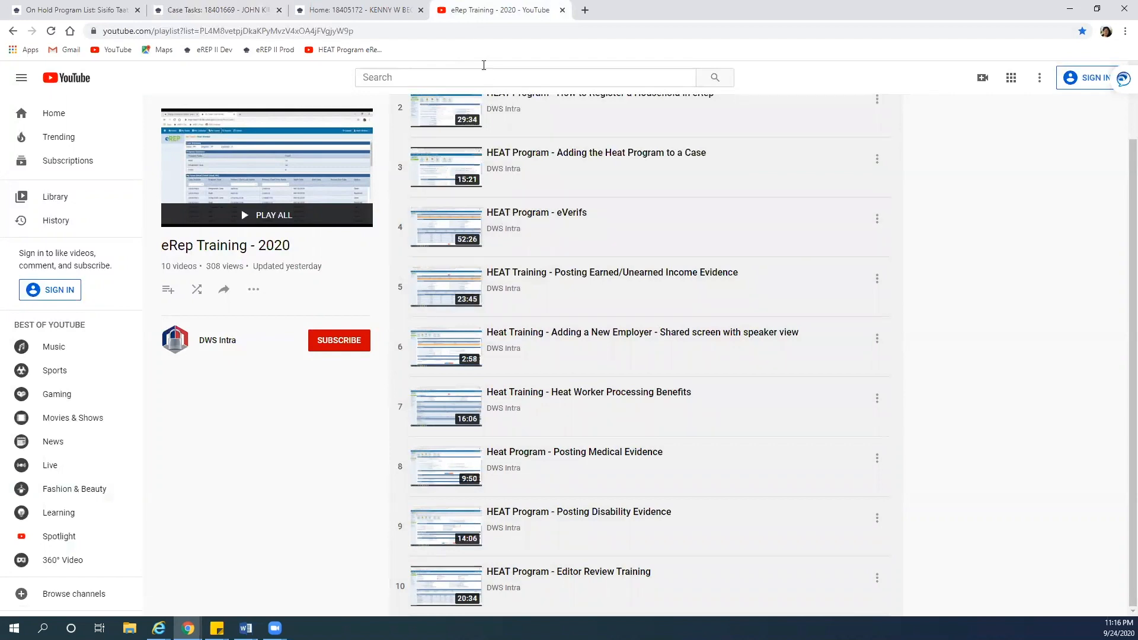
Return from YouTube to eREP and bring up the other client's case Home tab
left_click(236, 11)
left_click(390, 18)
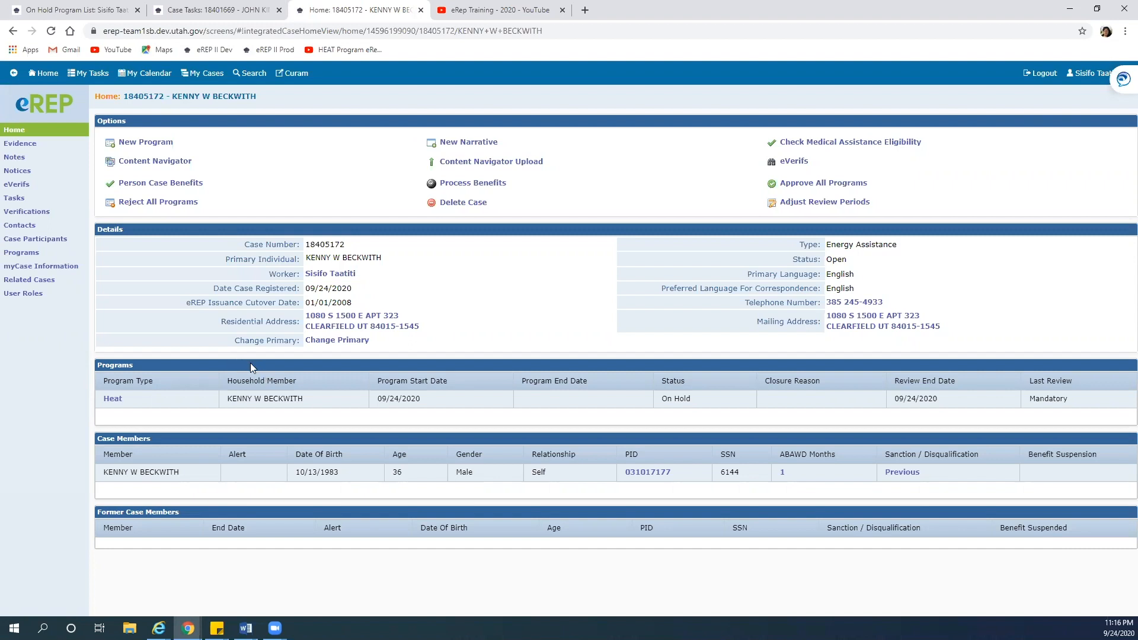
In the denied case's Notes, start a new note with subject Denial
left_click(217, 9)
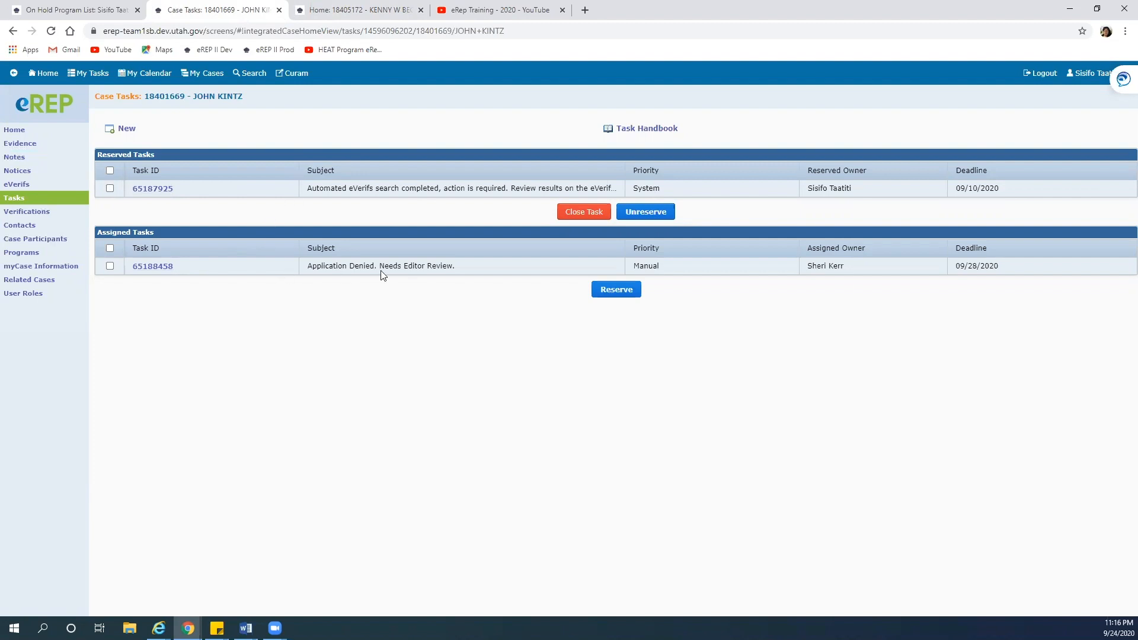
left_click(37, 158)
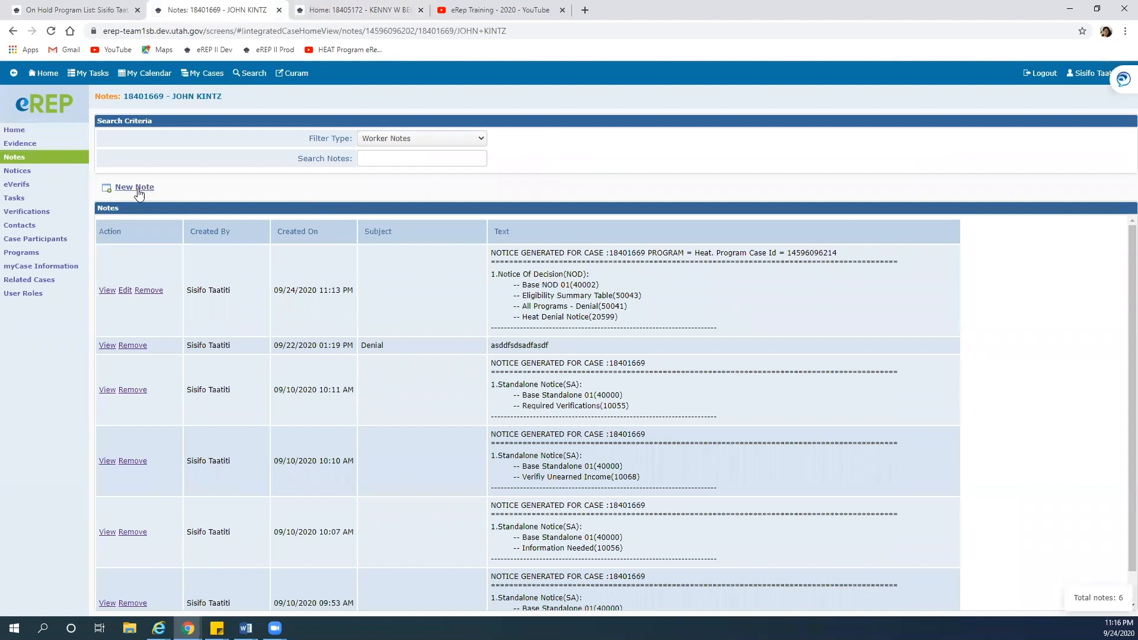
left_click(133, 187)
left_click(484, 224)
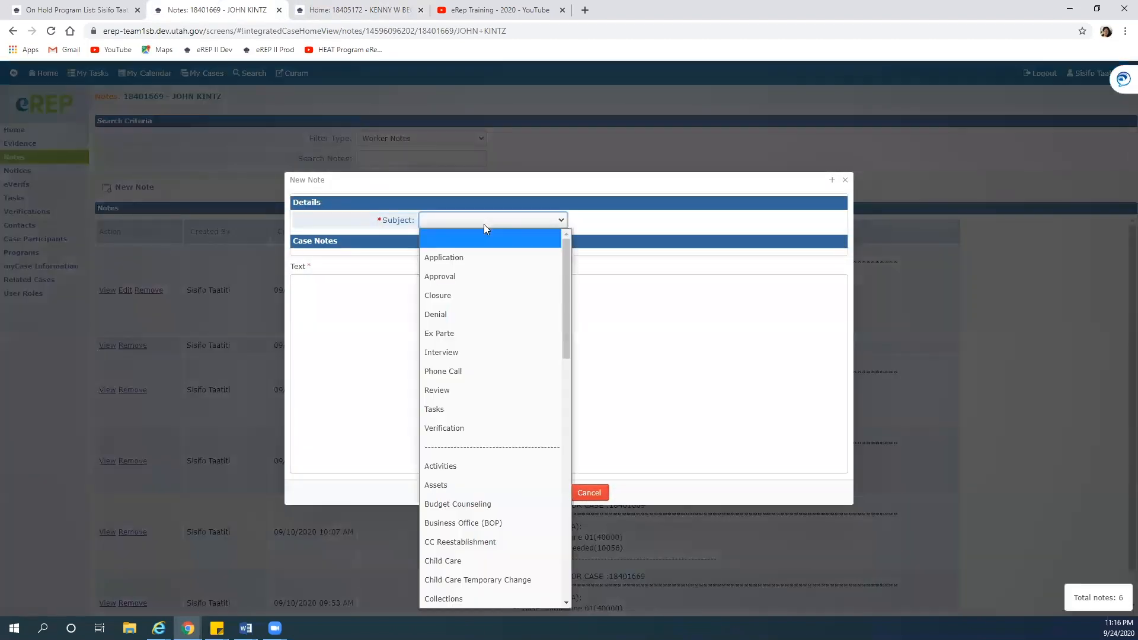
left_click(445, 314)
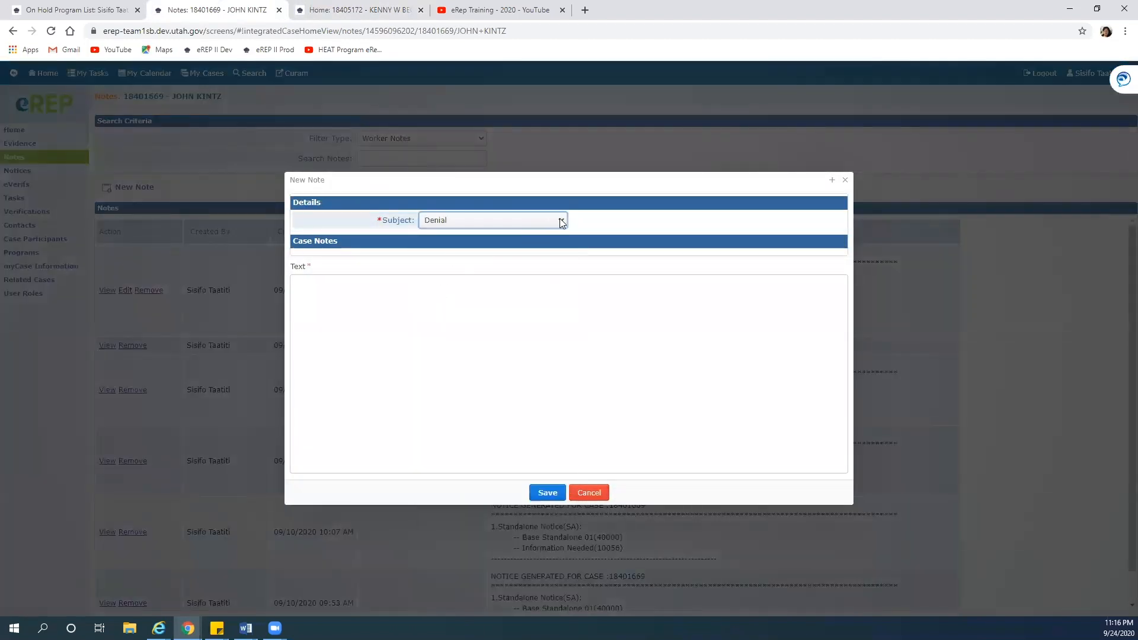
Write 'Application denied. Set manual task for supervisor' plus her name 'for editor review.' and save it
left_click(314, 286)
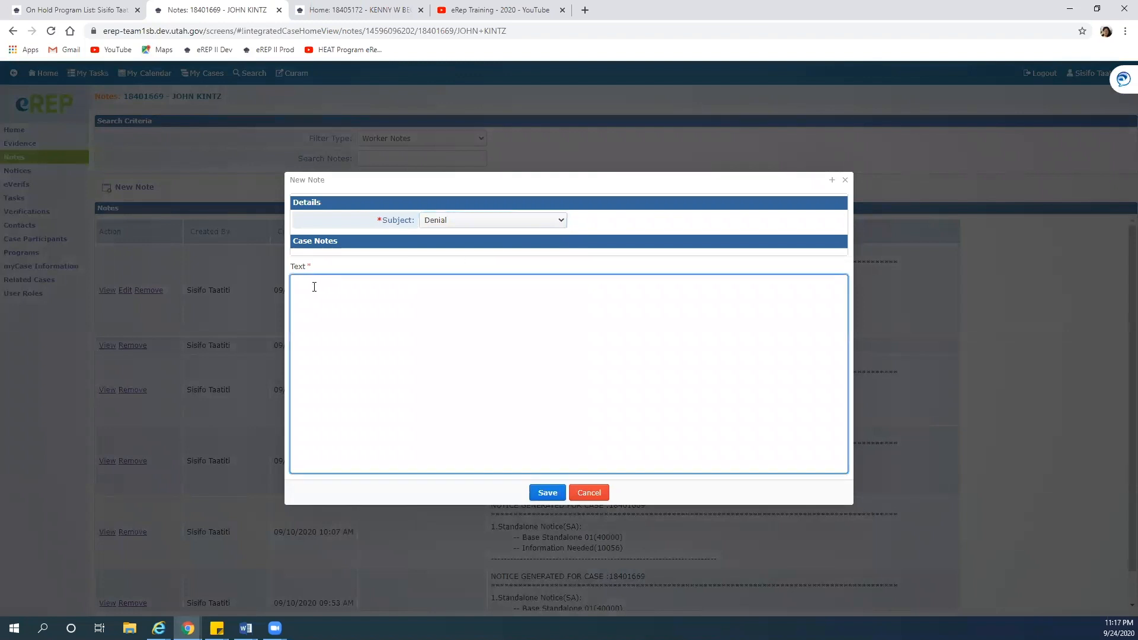
type("A")
type("lication denied. Sent")
key("BackSpace")
key("BackSpace")
type("t manual task for supervisor, SHeri")
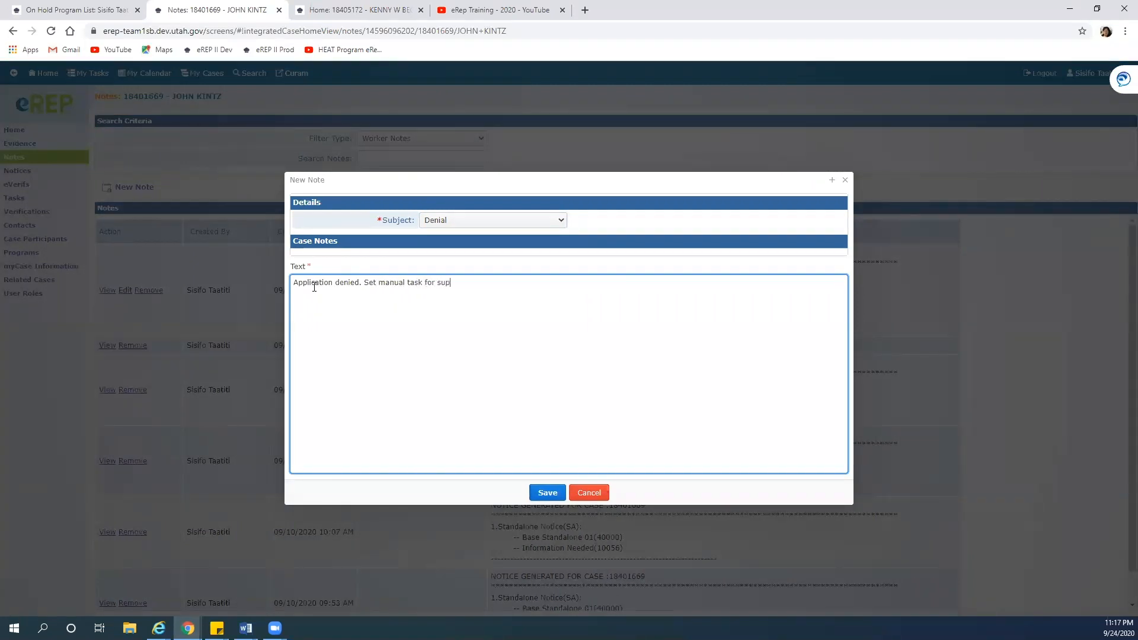
key("BackSpace")
key("BackSpace")
key("BackSpace")
key("BackSpace")
key("BackSpace")
type("ditor review.")
left_click(547, 493)
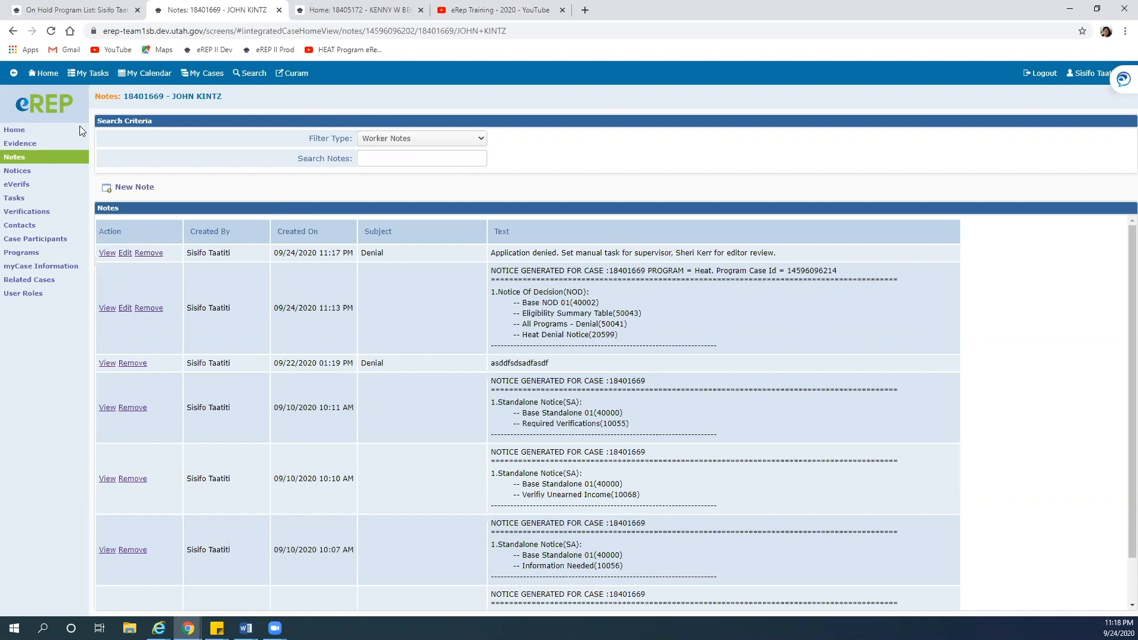
Return from the notes list to the denied case's home page
left_click(28, 131)
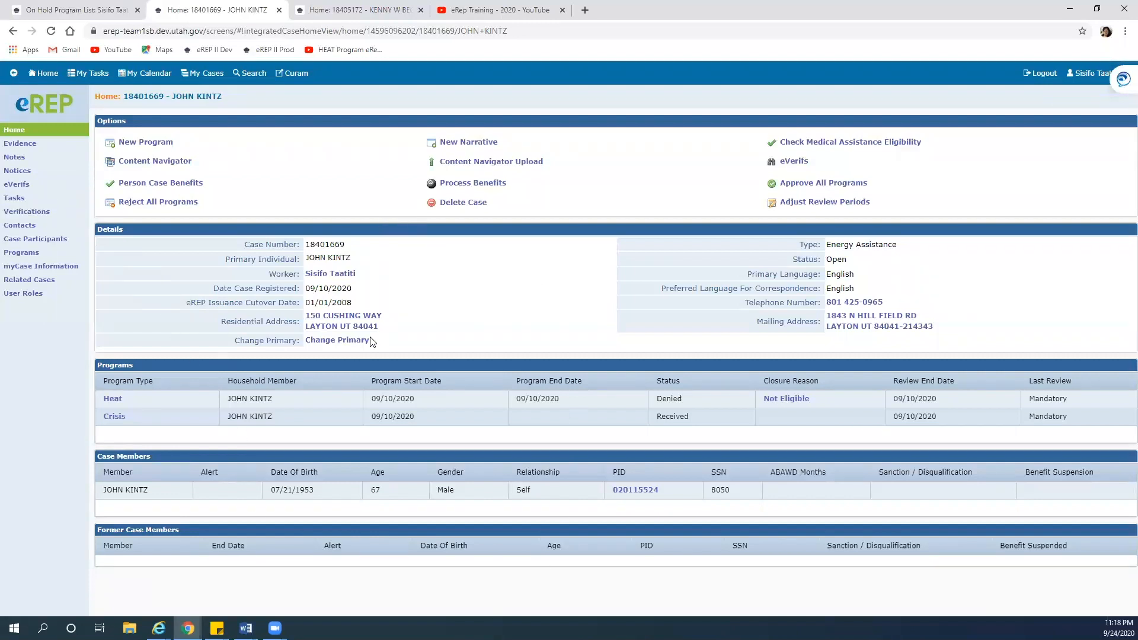
Open My Tasks and show the Assigned Tasks list
left_click(90, 74)
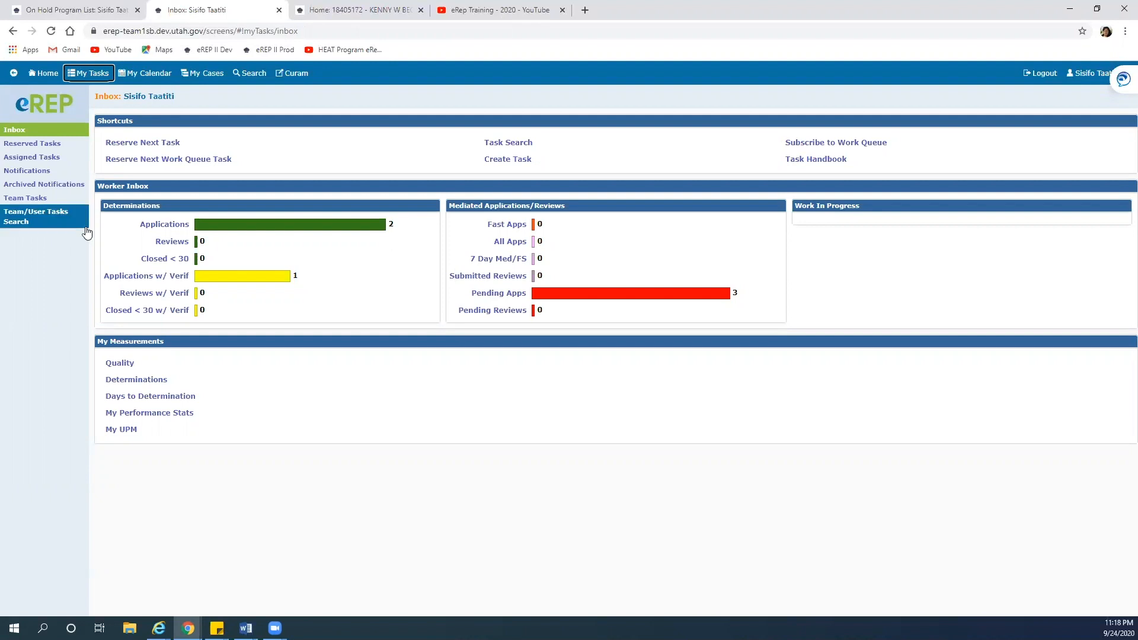
left_click(46, 158)
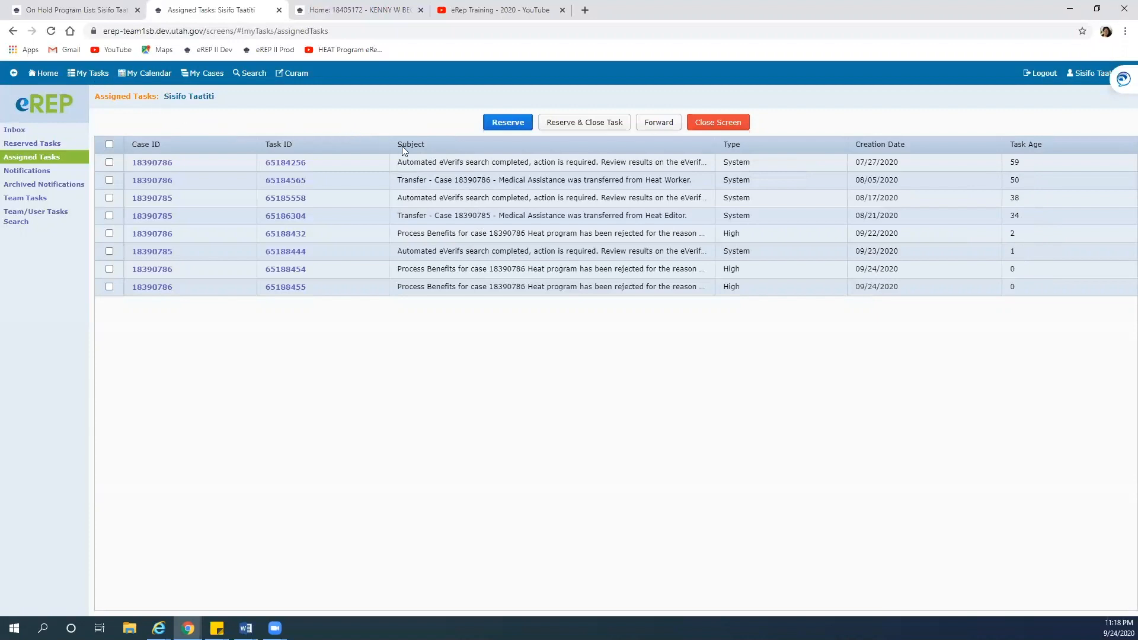
Reserve and close the oldest eVerifs task, then switch back to the other client's case home
left_click(109, 162)
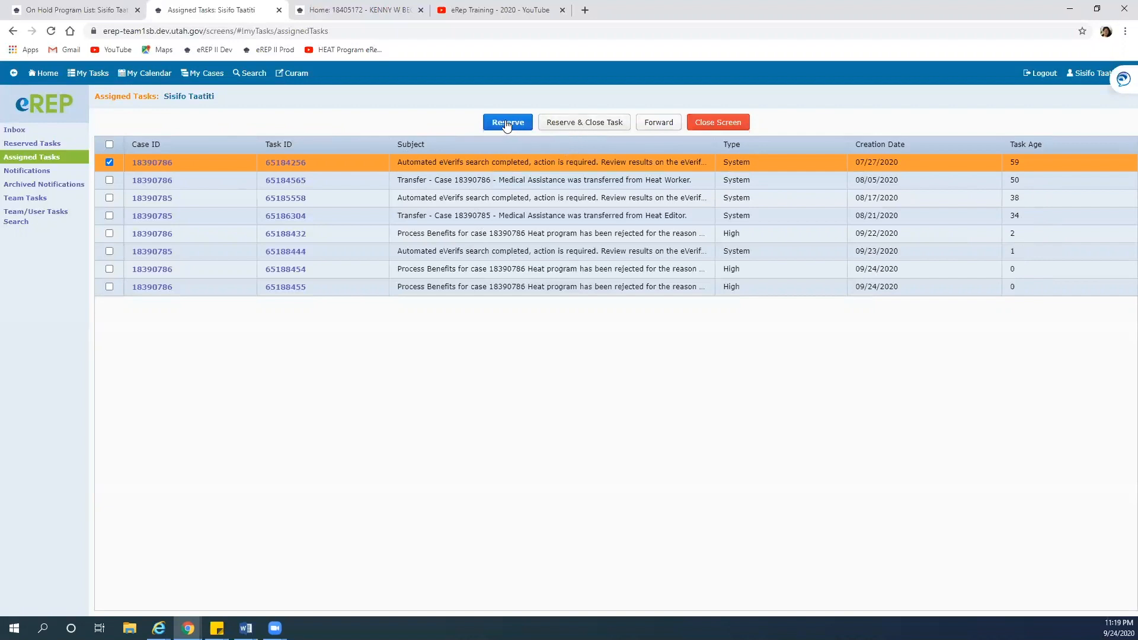
left_click(607, 124)
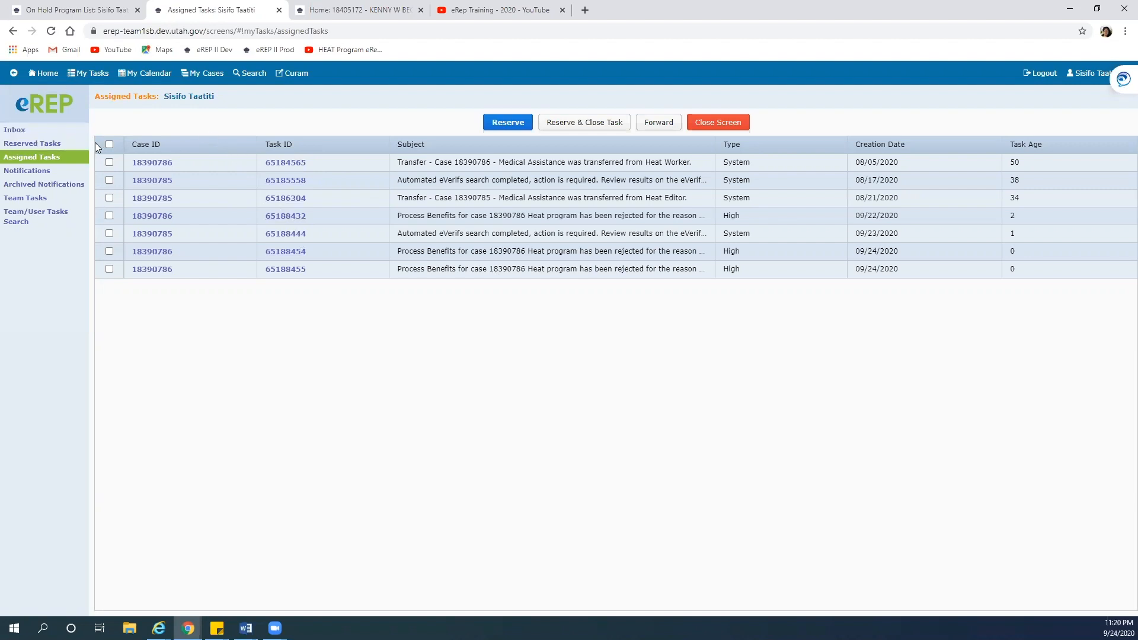
left_click(354, 12)
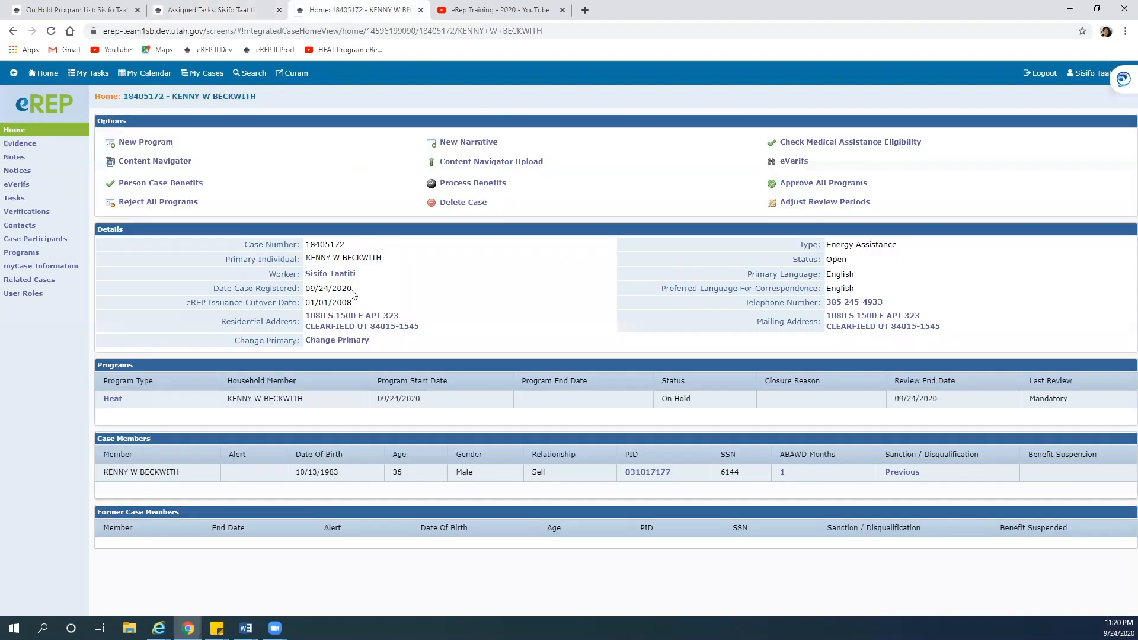